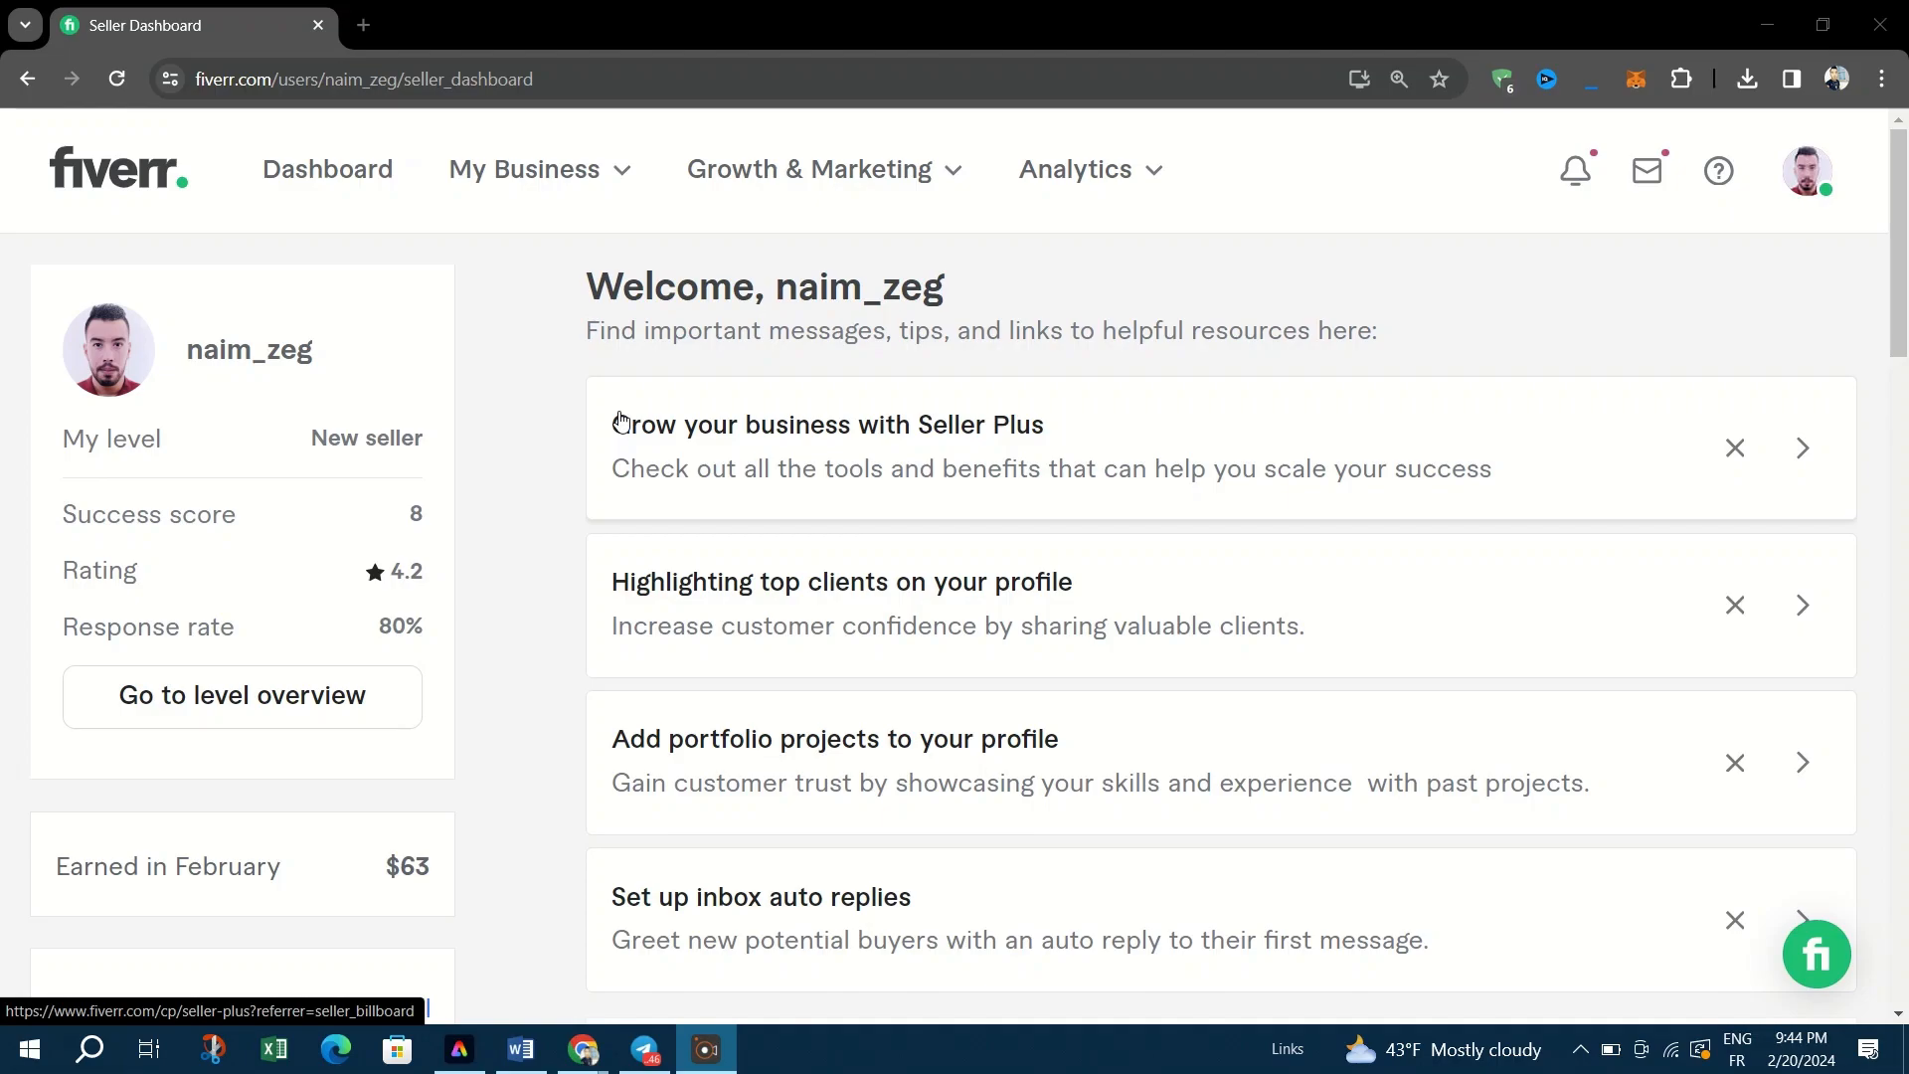
scroll(379, 482, "down", 3)
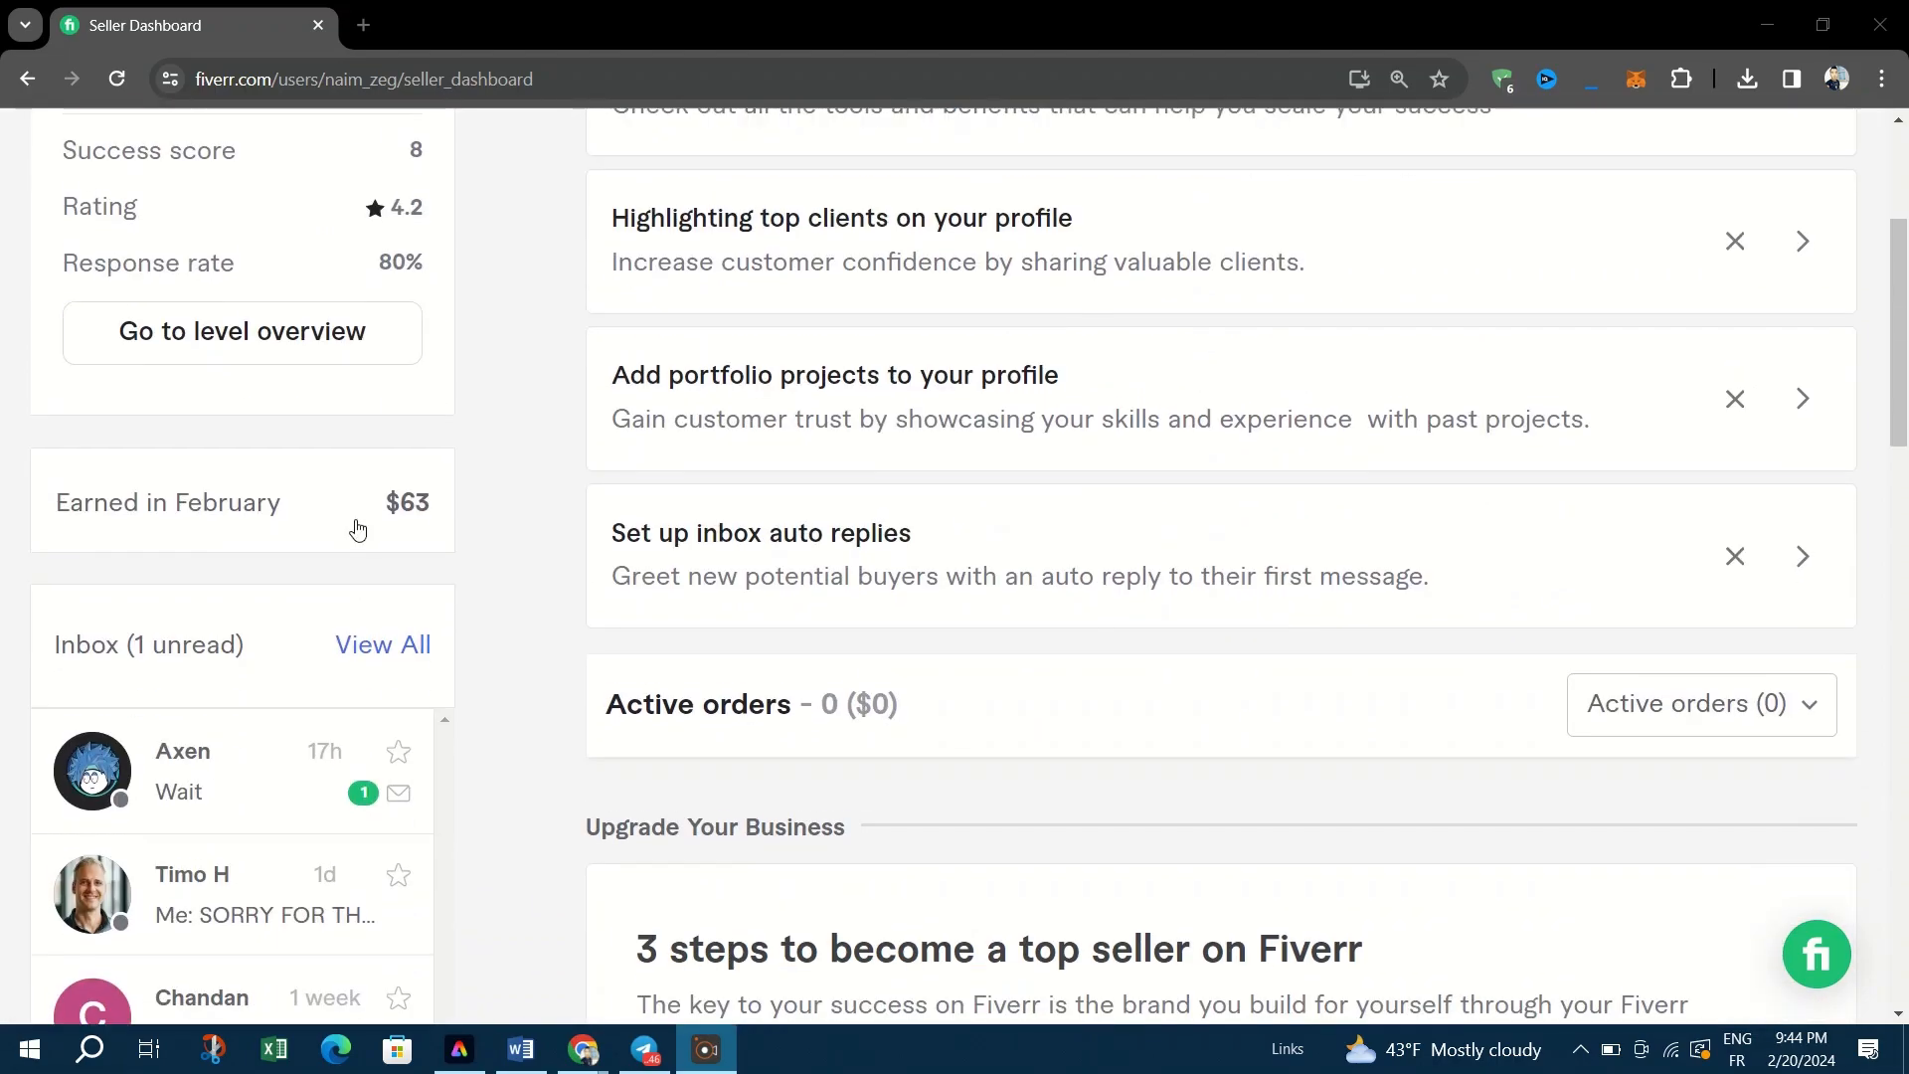
scroll(536, 497, "down", 5)
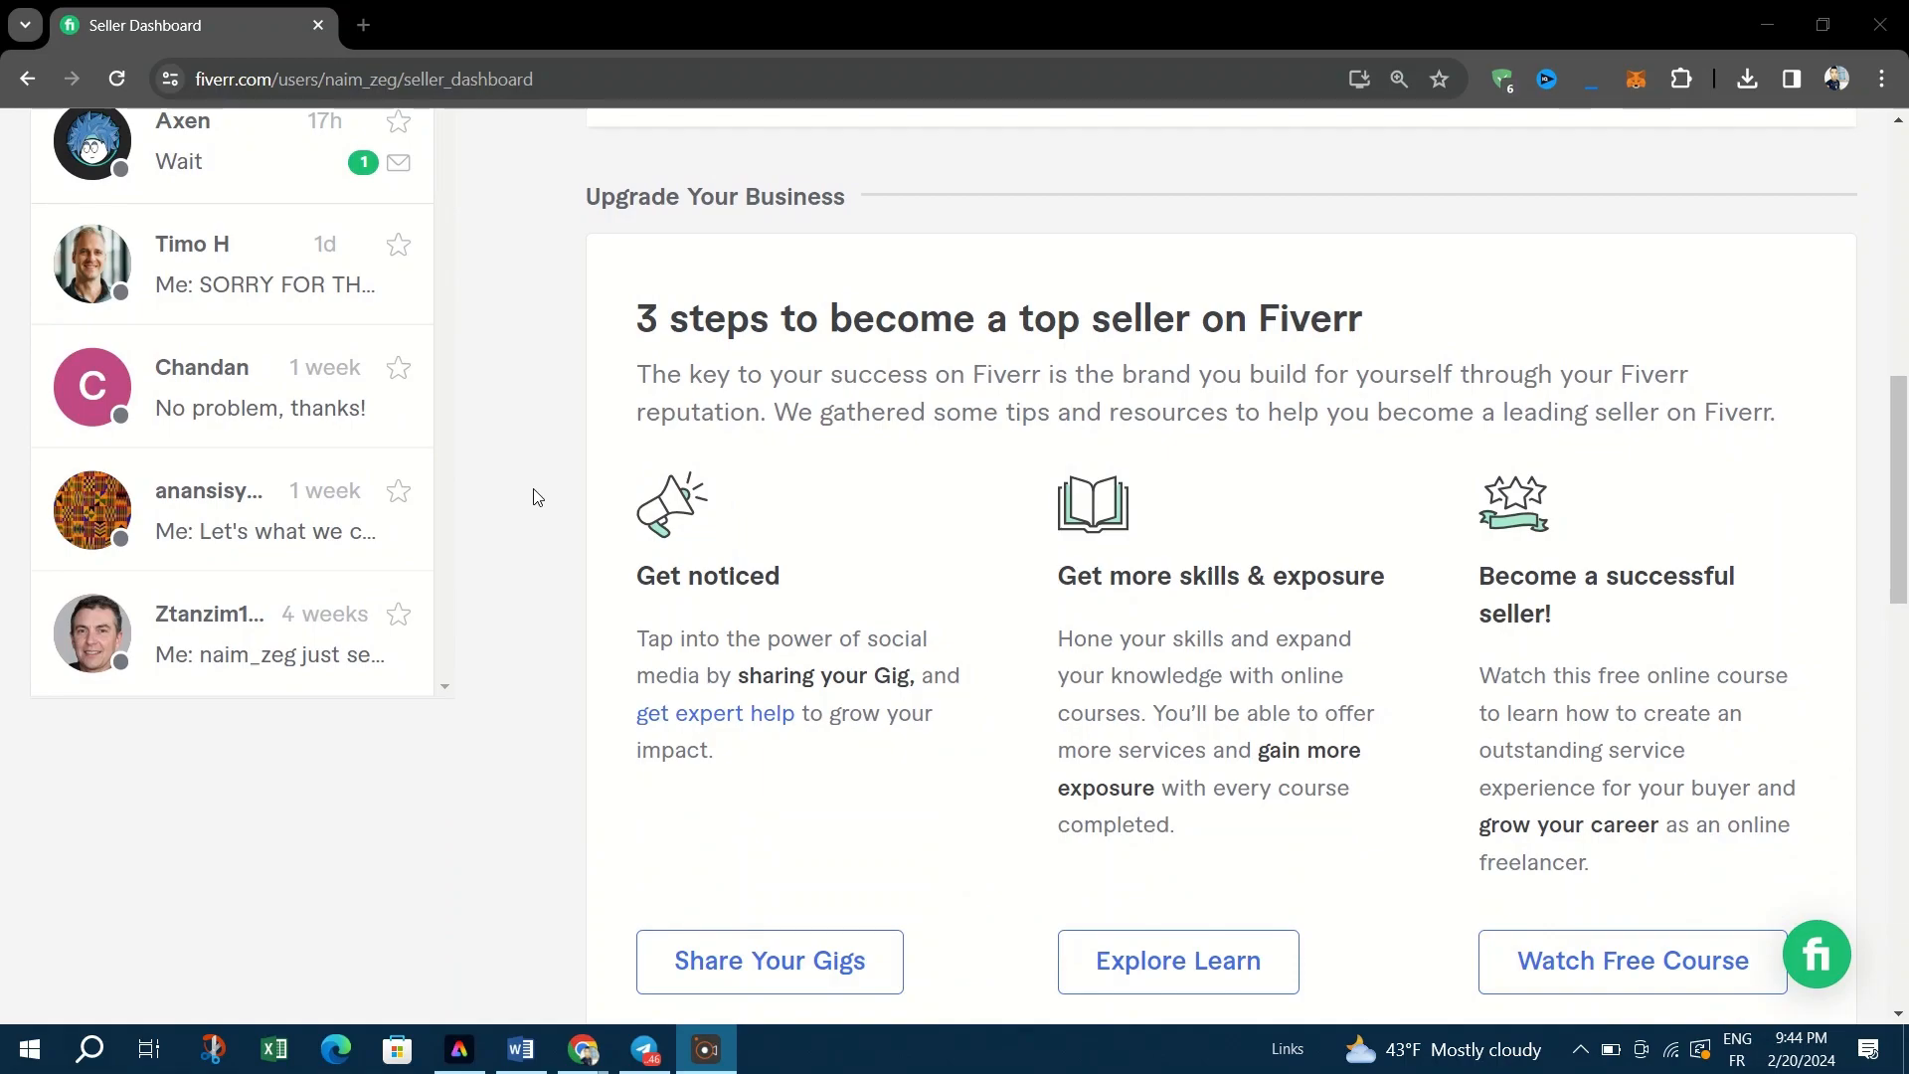
scroll(537, 497, "down", 2)
scroll(537, 497, "up", 1)
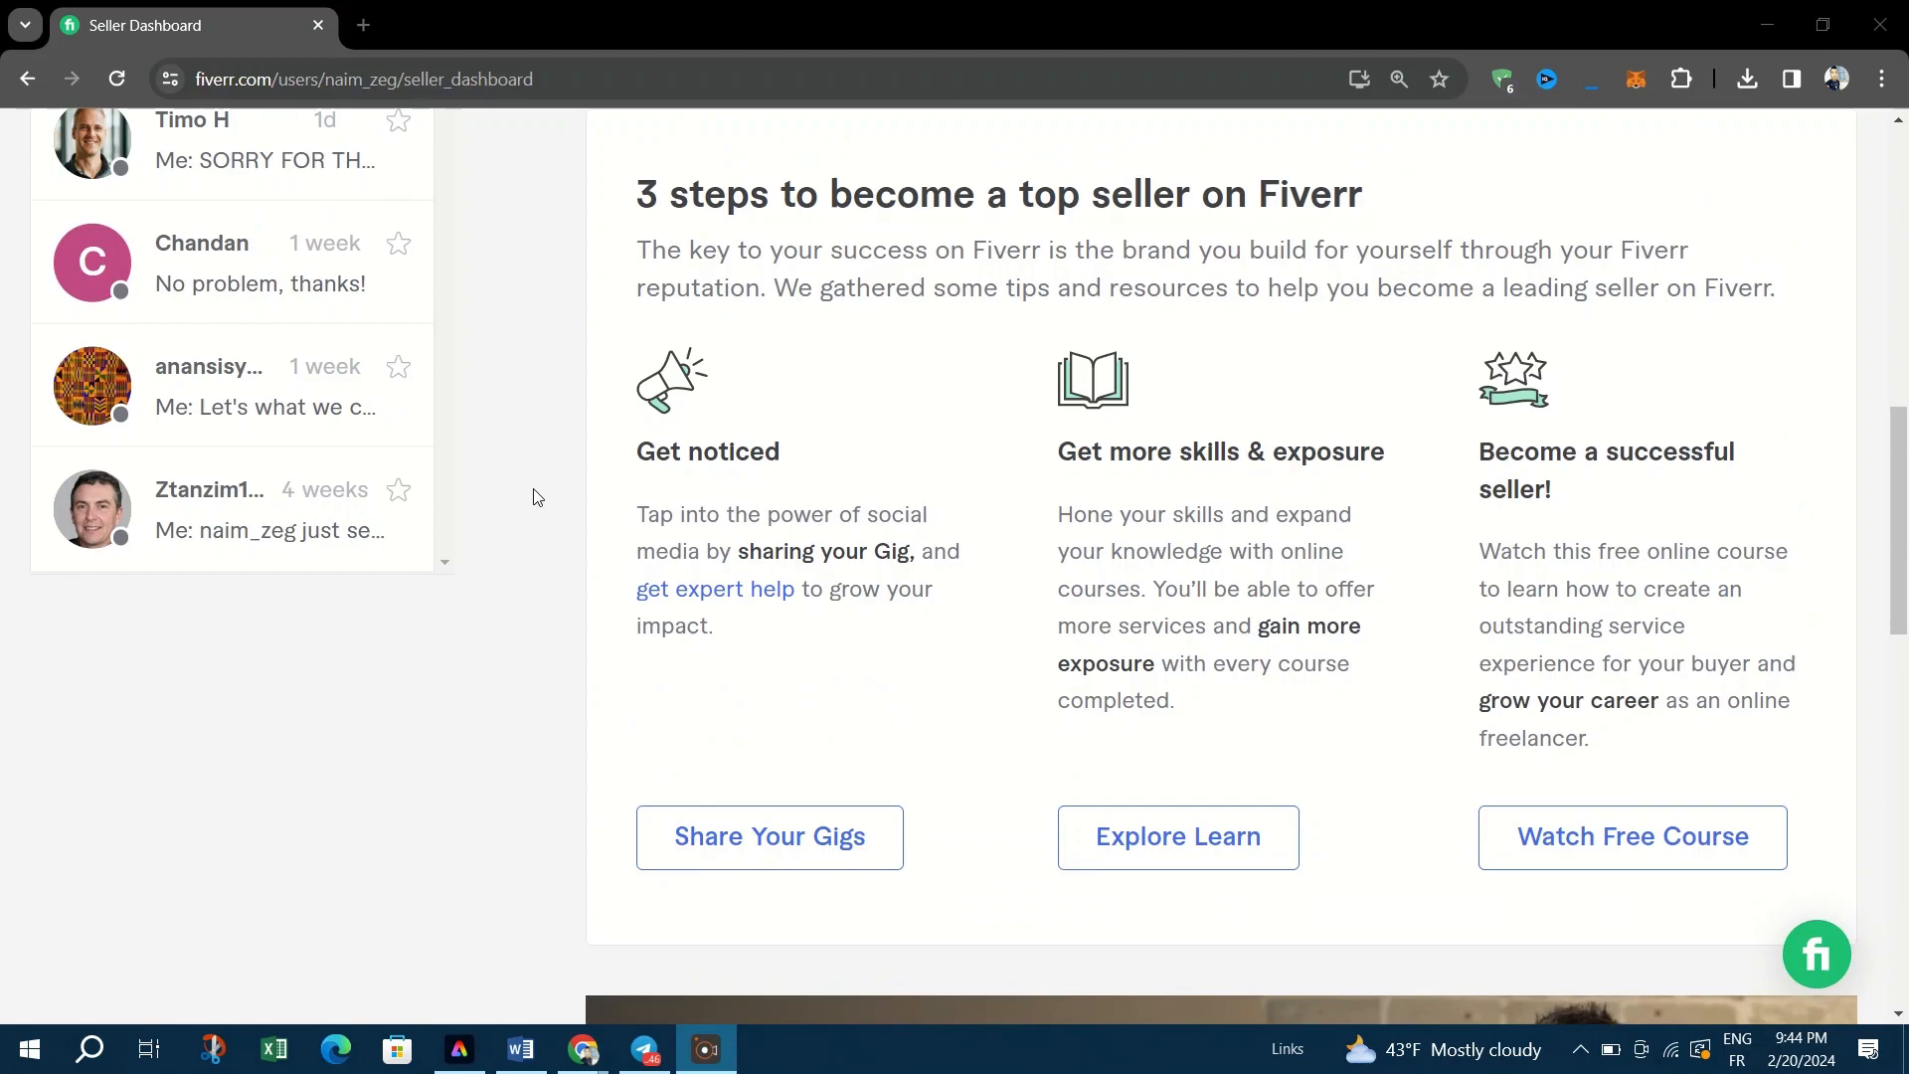
scroll(537, 497, "up", 5)
scroll(537, 497, "up", 5)
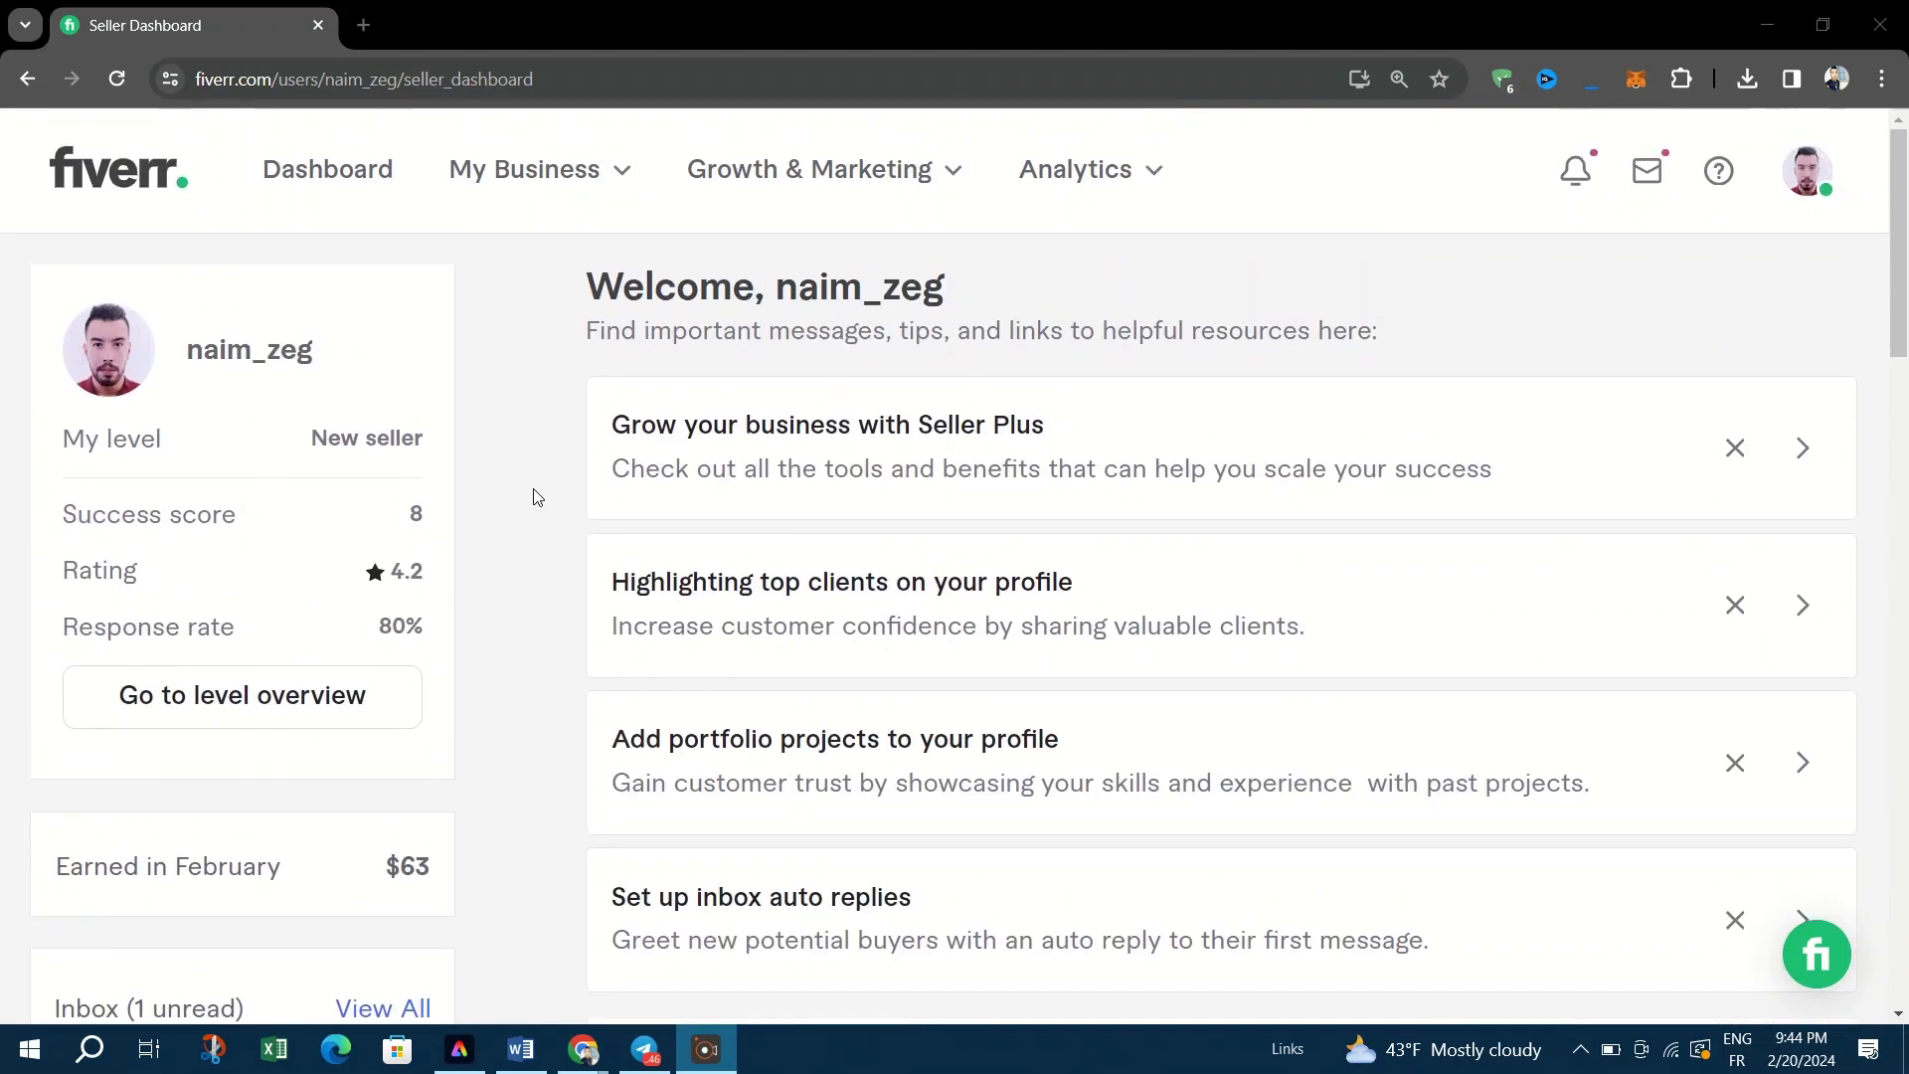
- Go to the page that lists the seller's own gigs
left_click(605, 169)
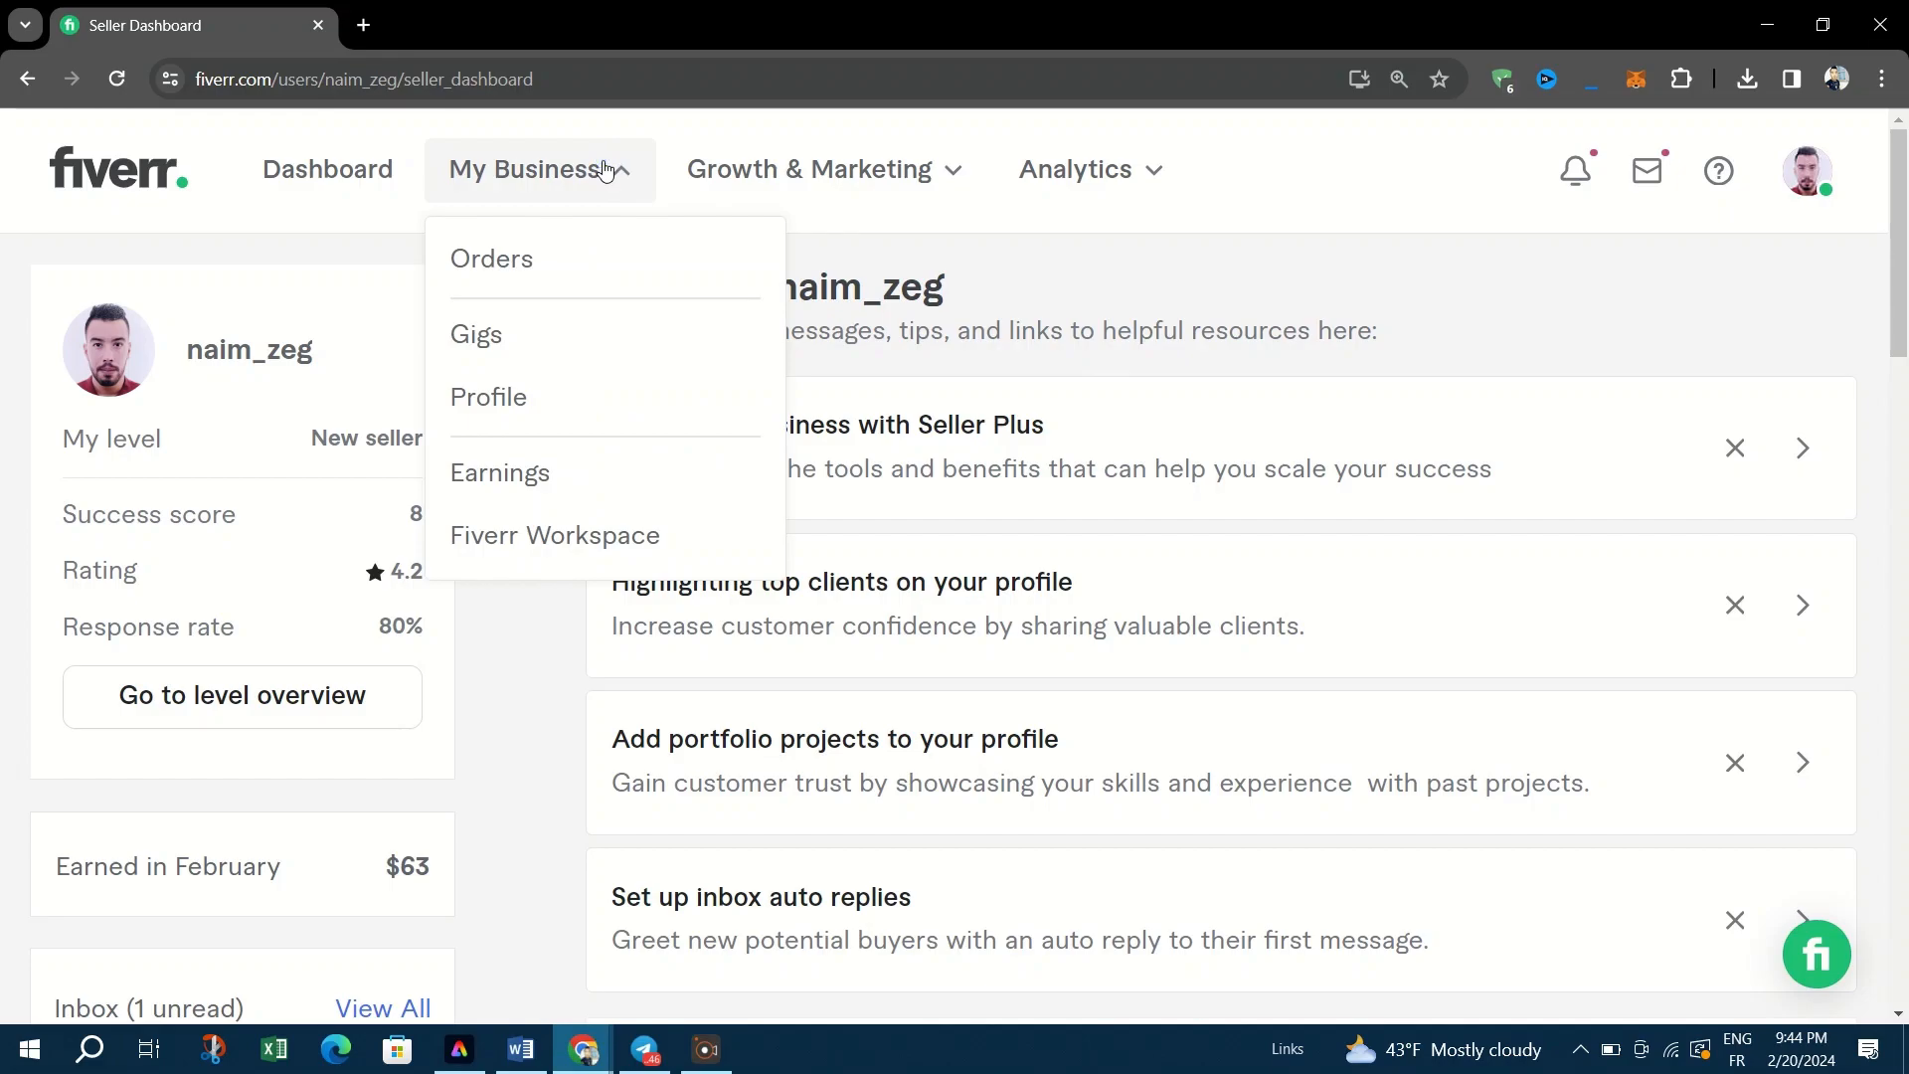
left_click(605, 169)
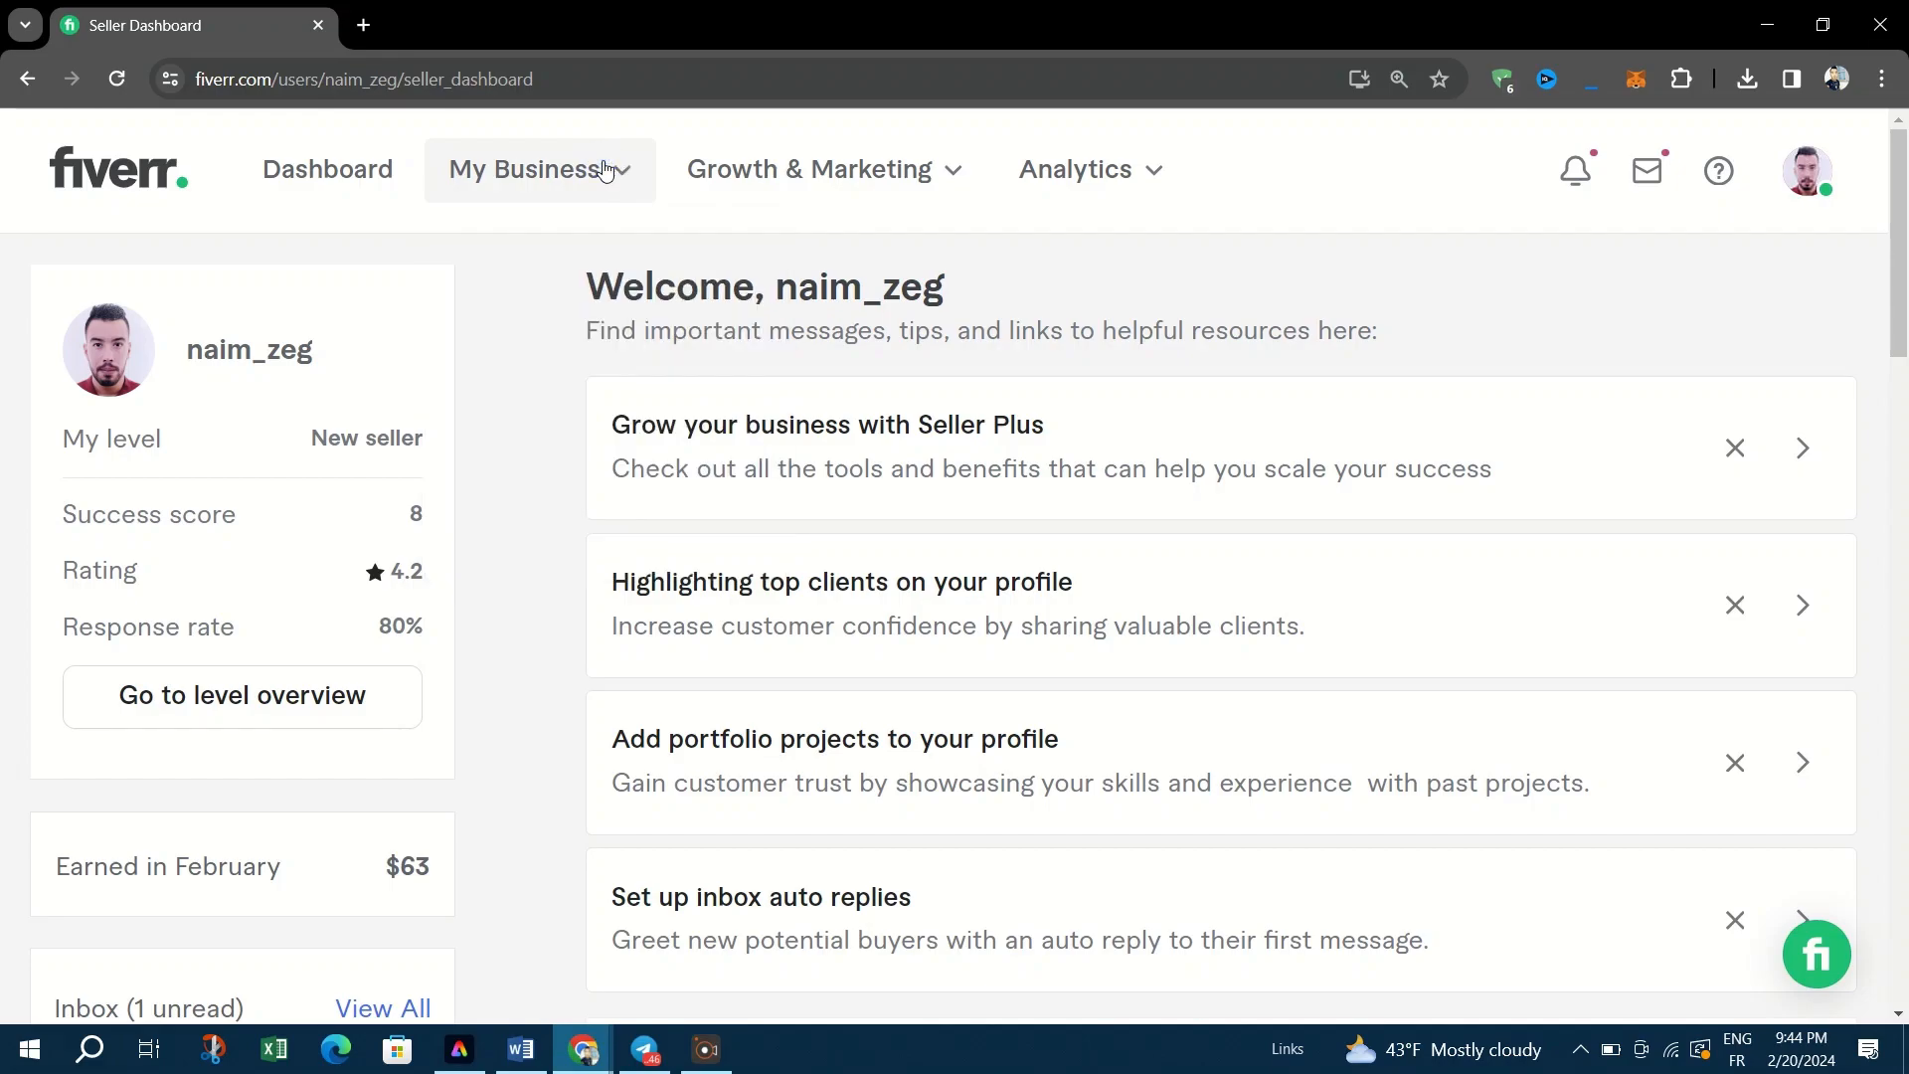
left_click(605, 169)
left_click(483, 348)
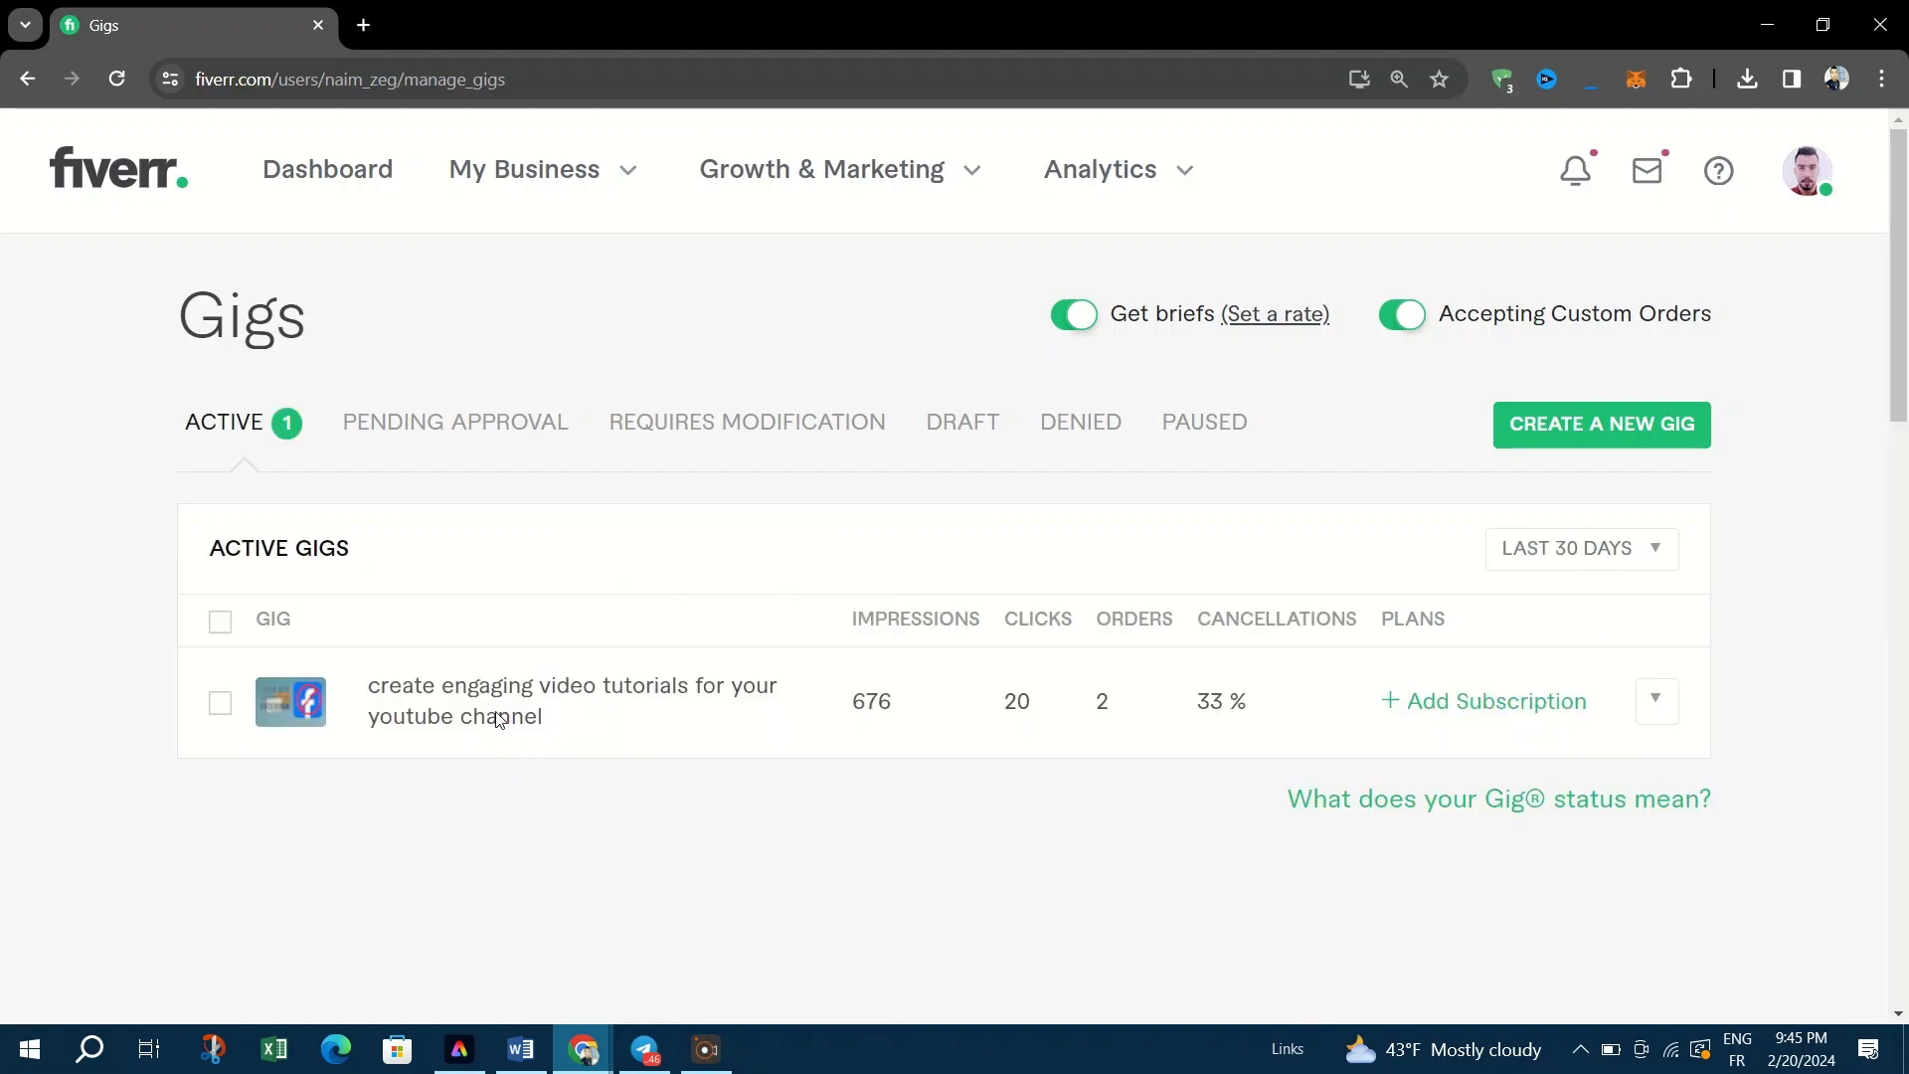
- Open the active gig "create engaging video tutorials for your youtube channel" in a new browser tab, staying on the gig list
right_click(495, 699)
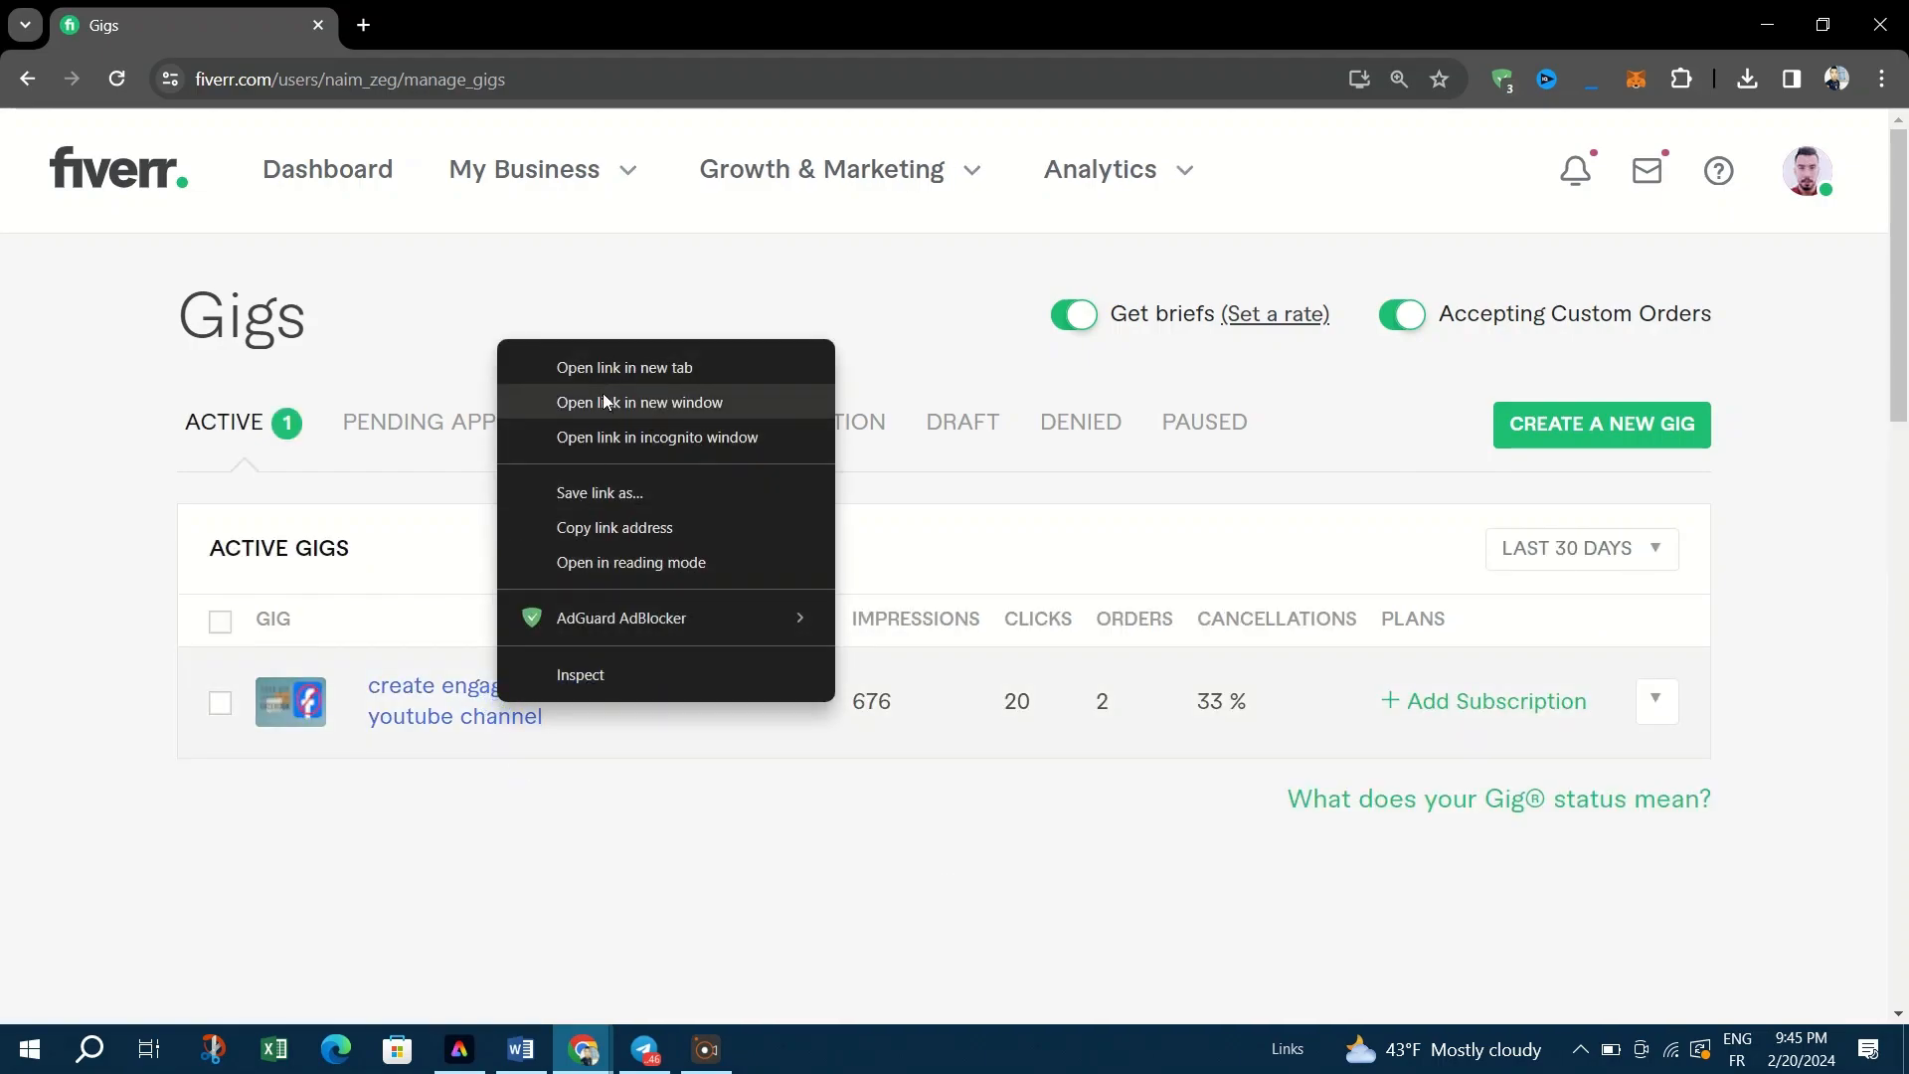
left_click(604, 372)
left_click(73, 450)
left_click(1805, 169)
left_click(614, 177)
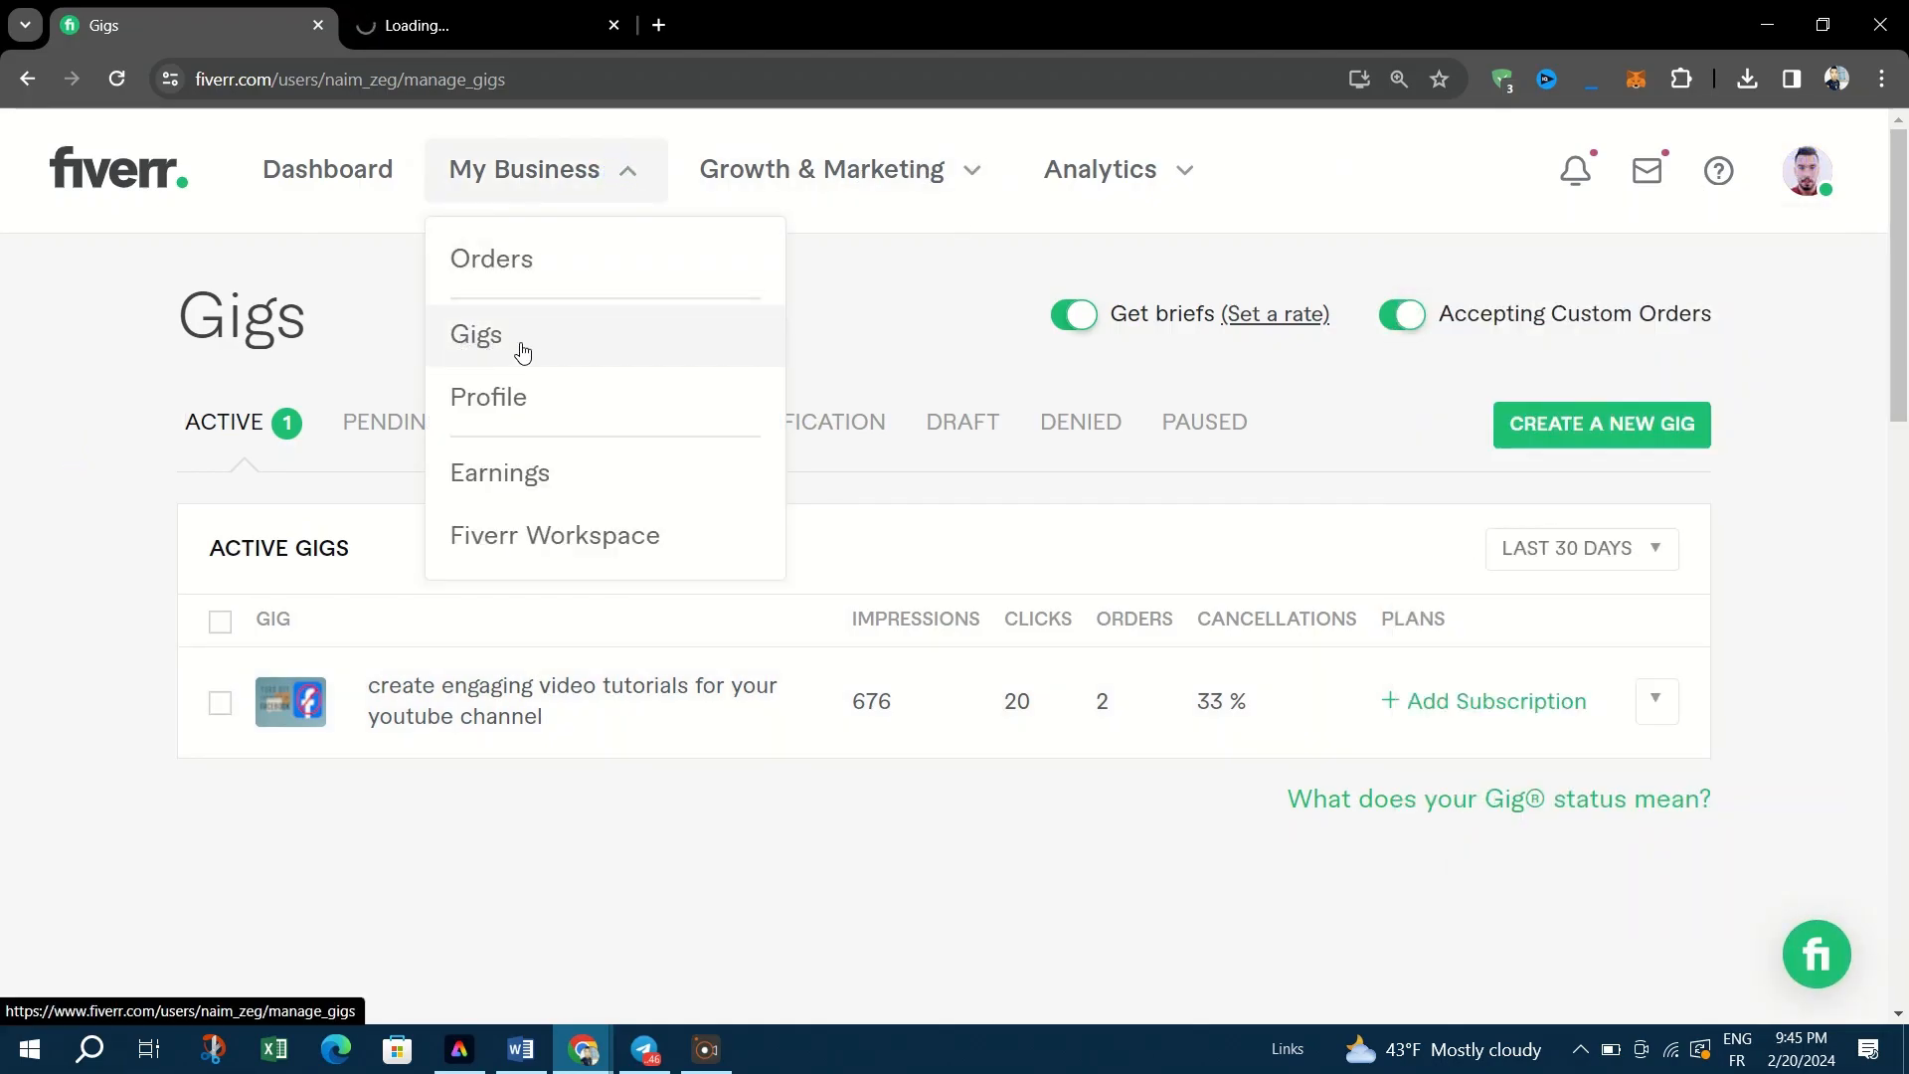
left_click(9, 589)
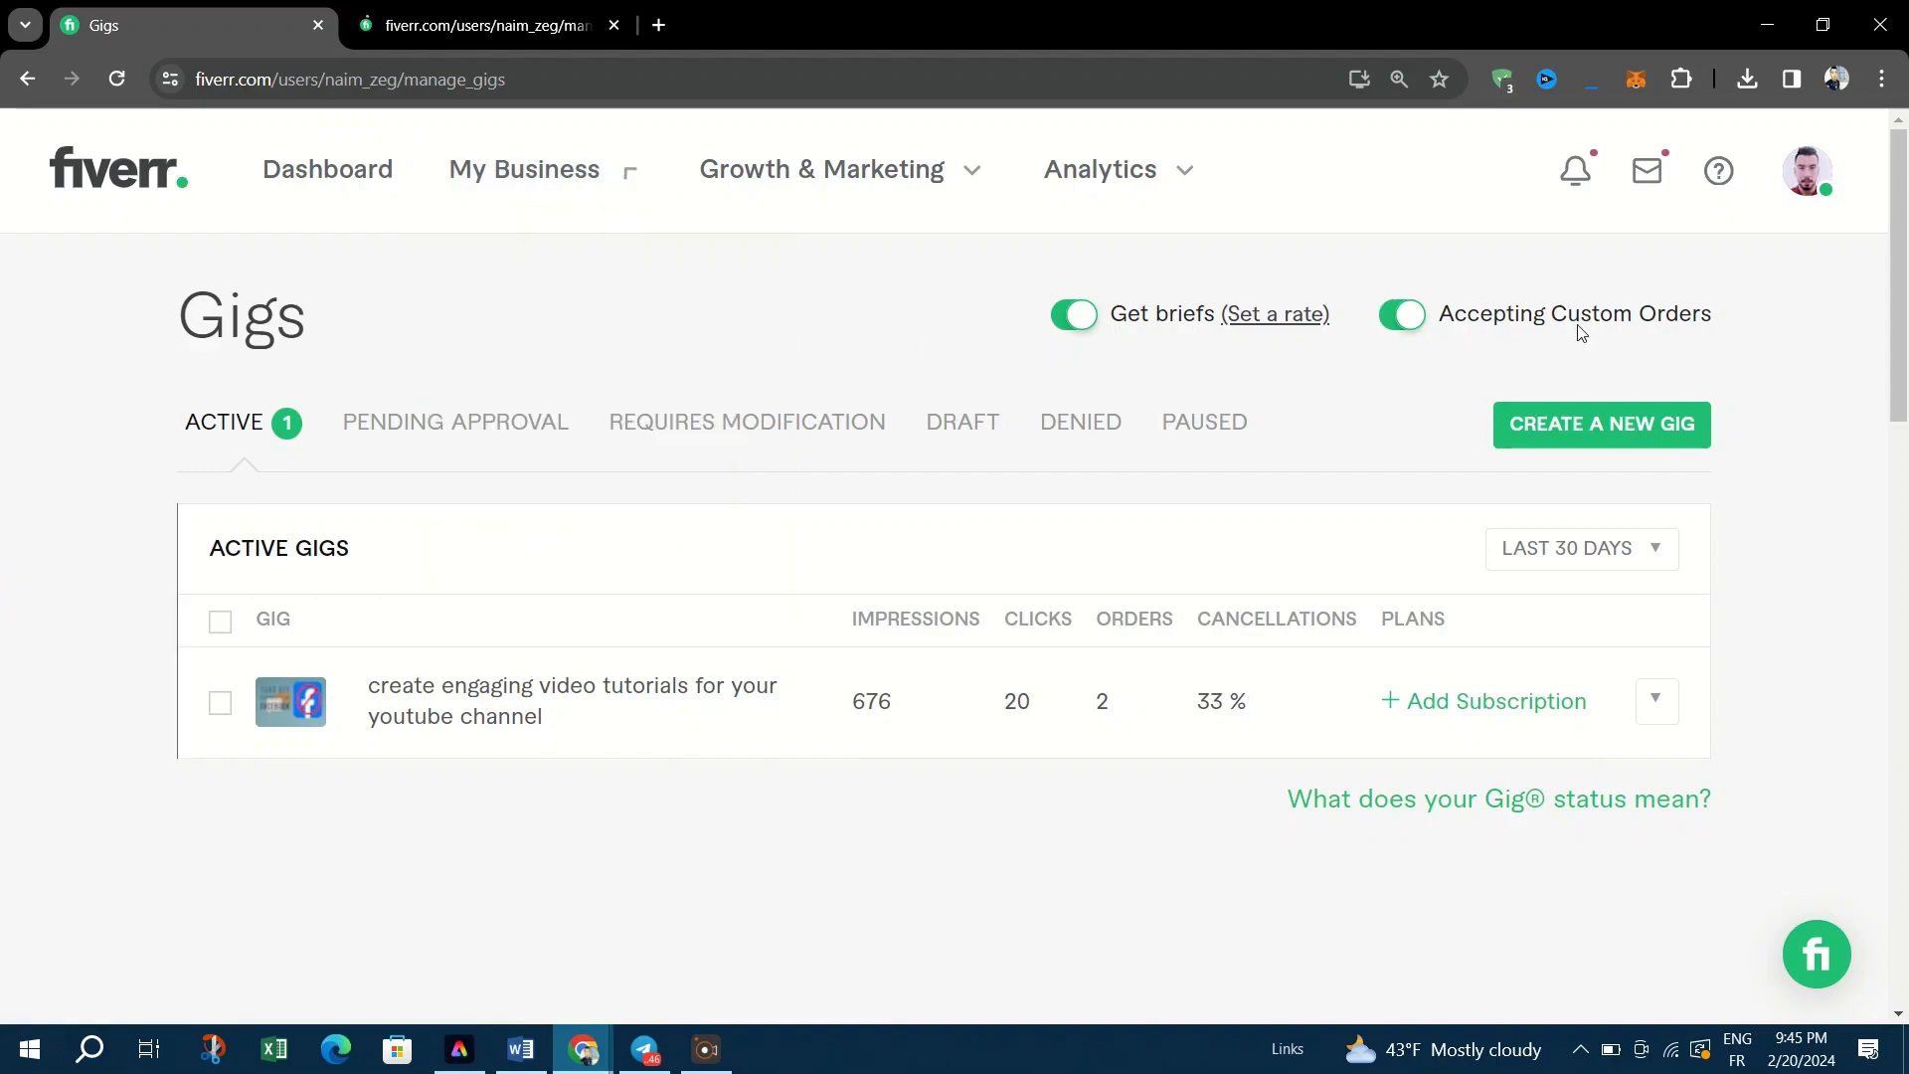
- Start creating a new gig and look over the fields of its overview form
left_click(1590, 424)
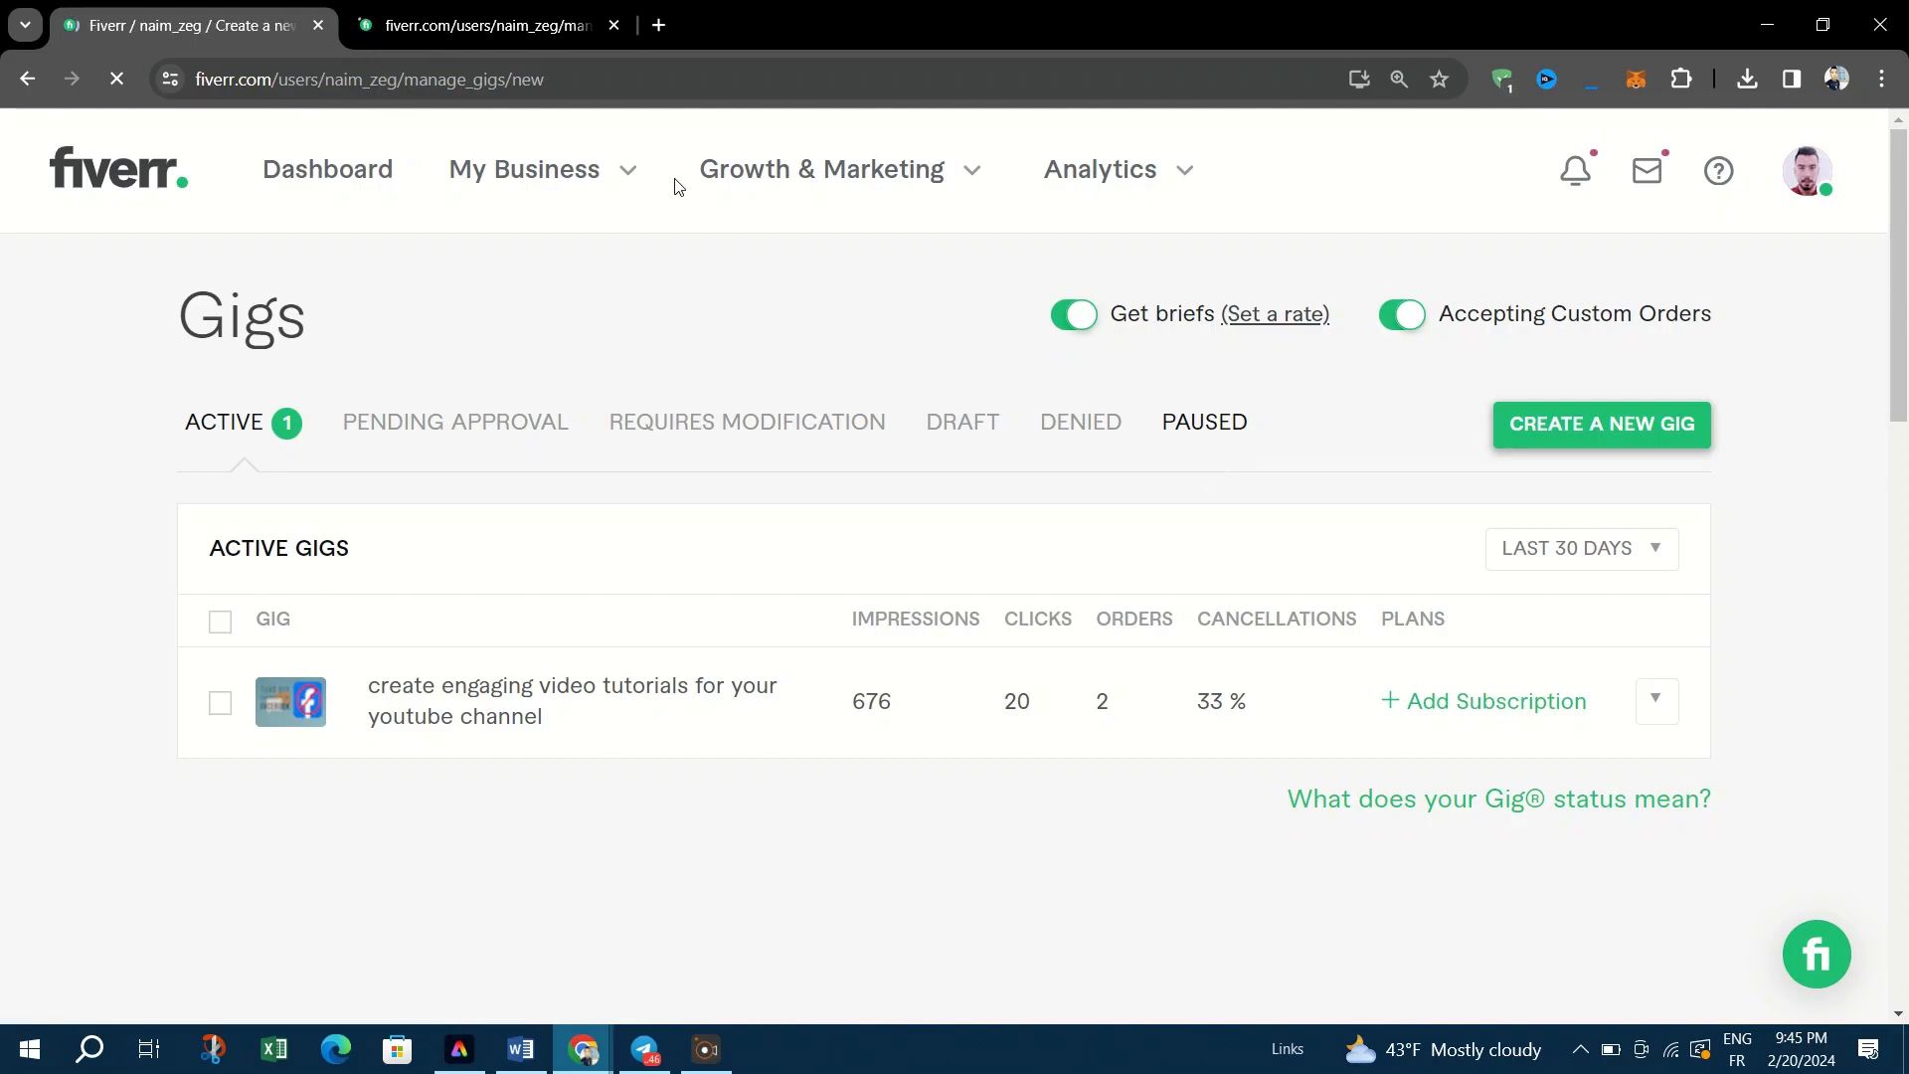
scroll(315, 392, "down", 1)
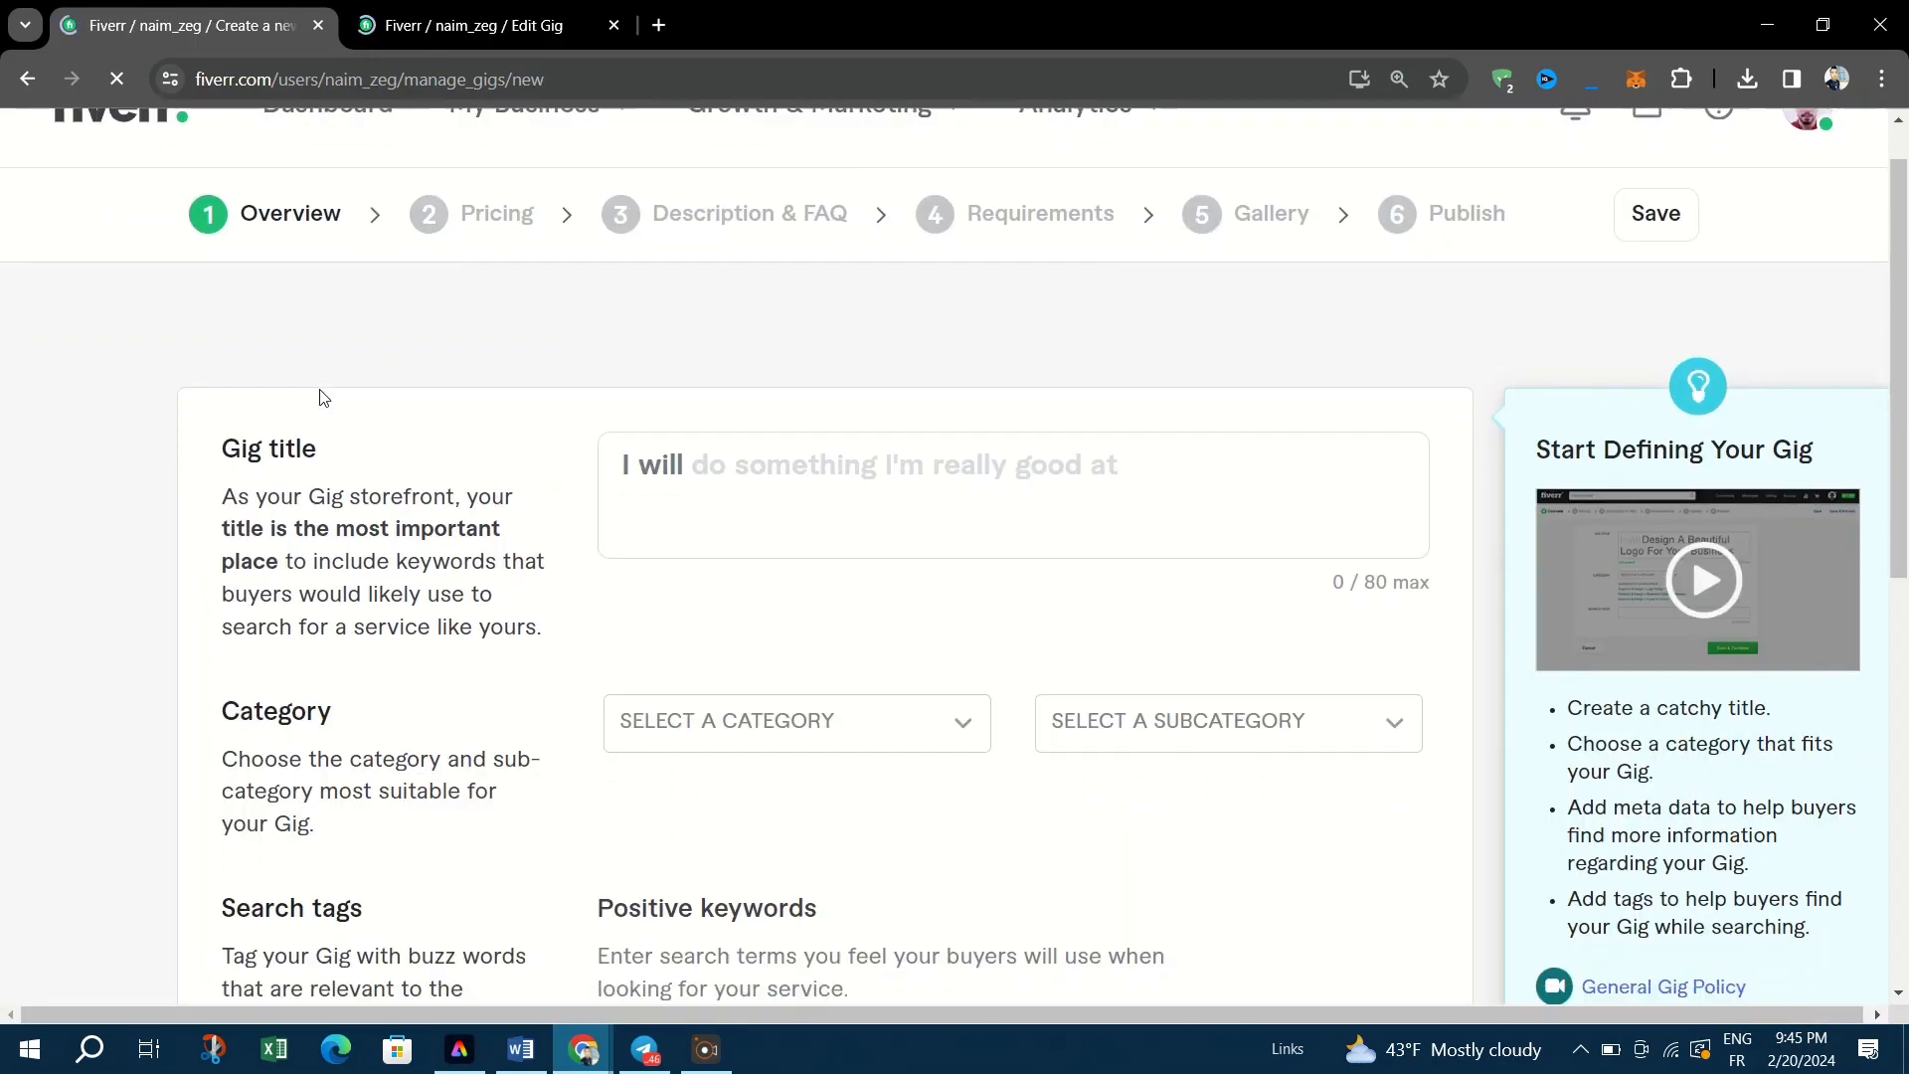
left_click(927, 420)
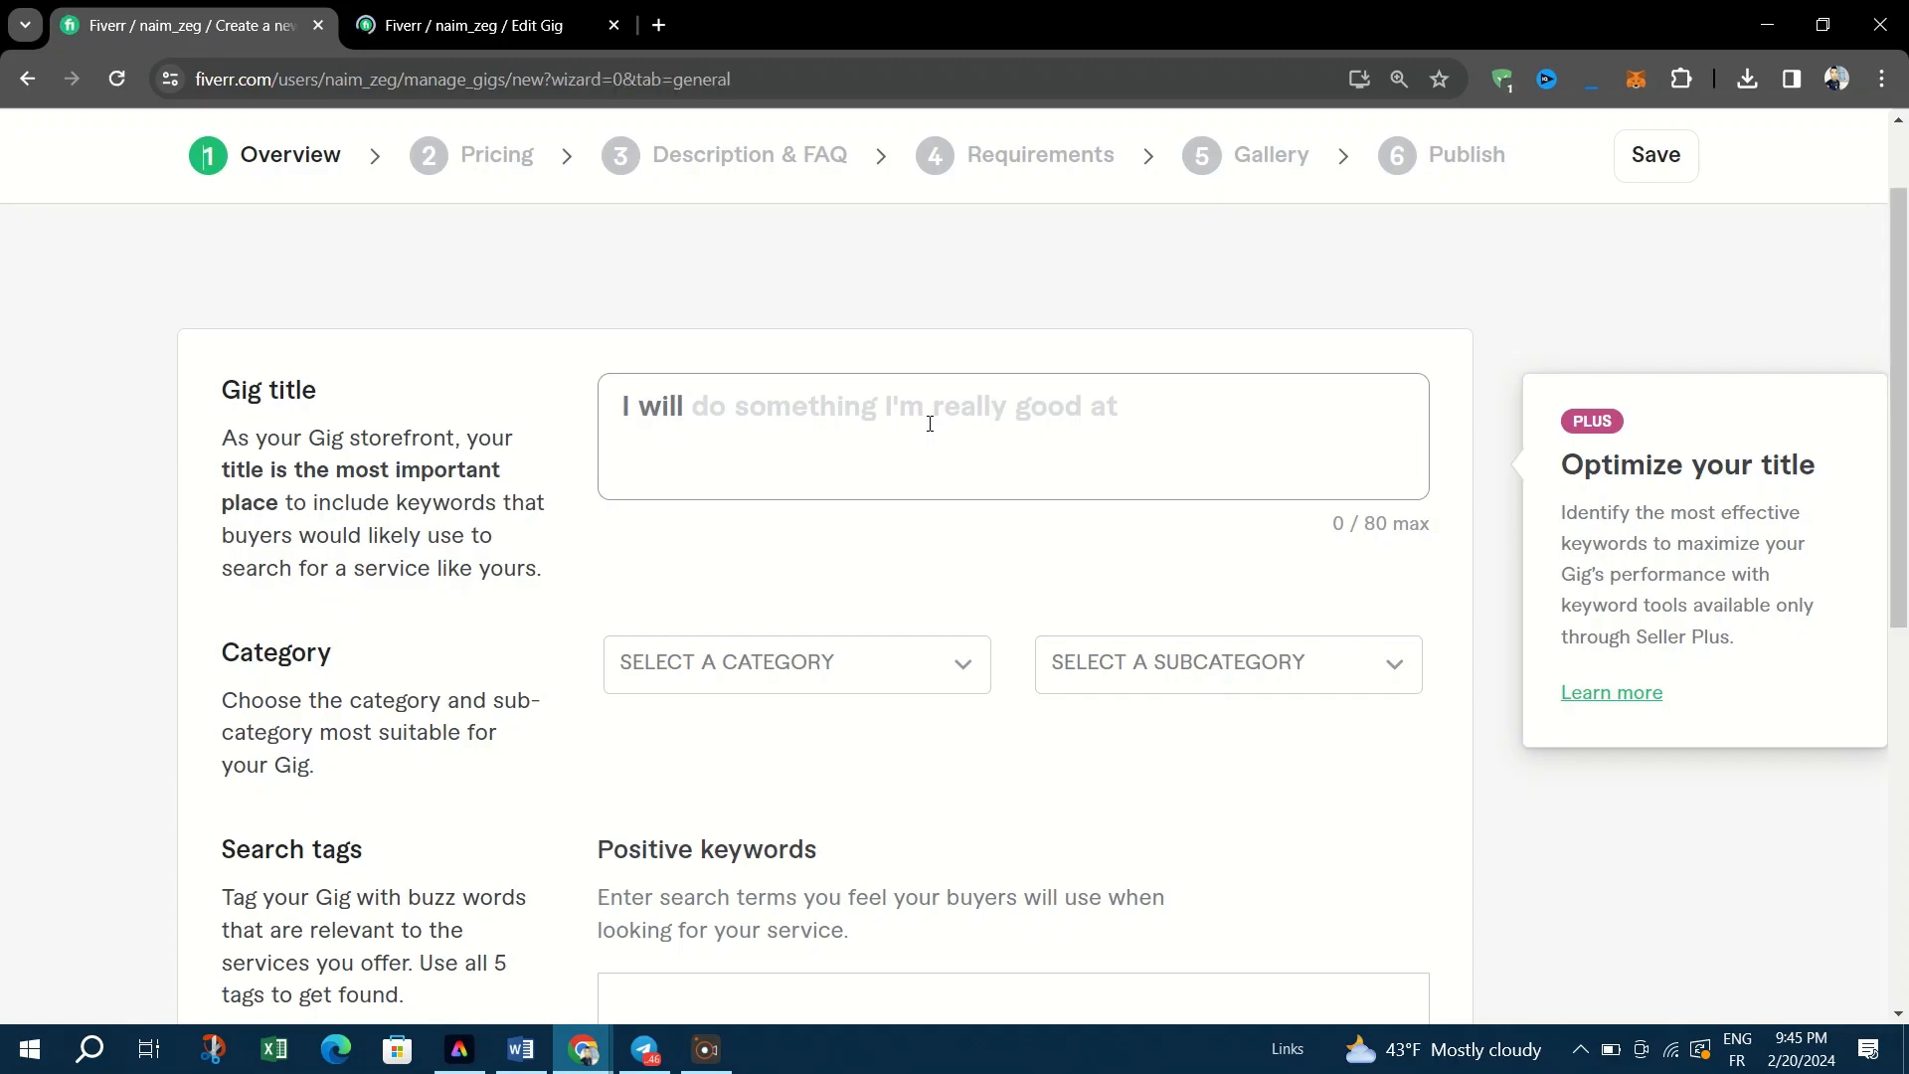
scroll(931, 430, "down", 8)
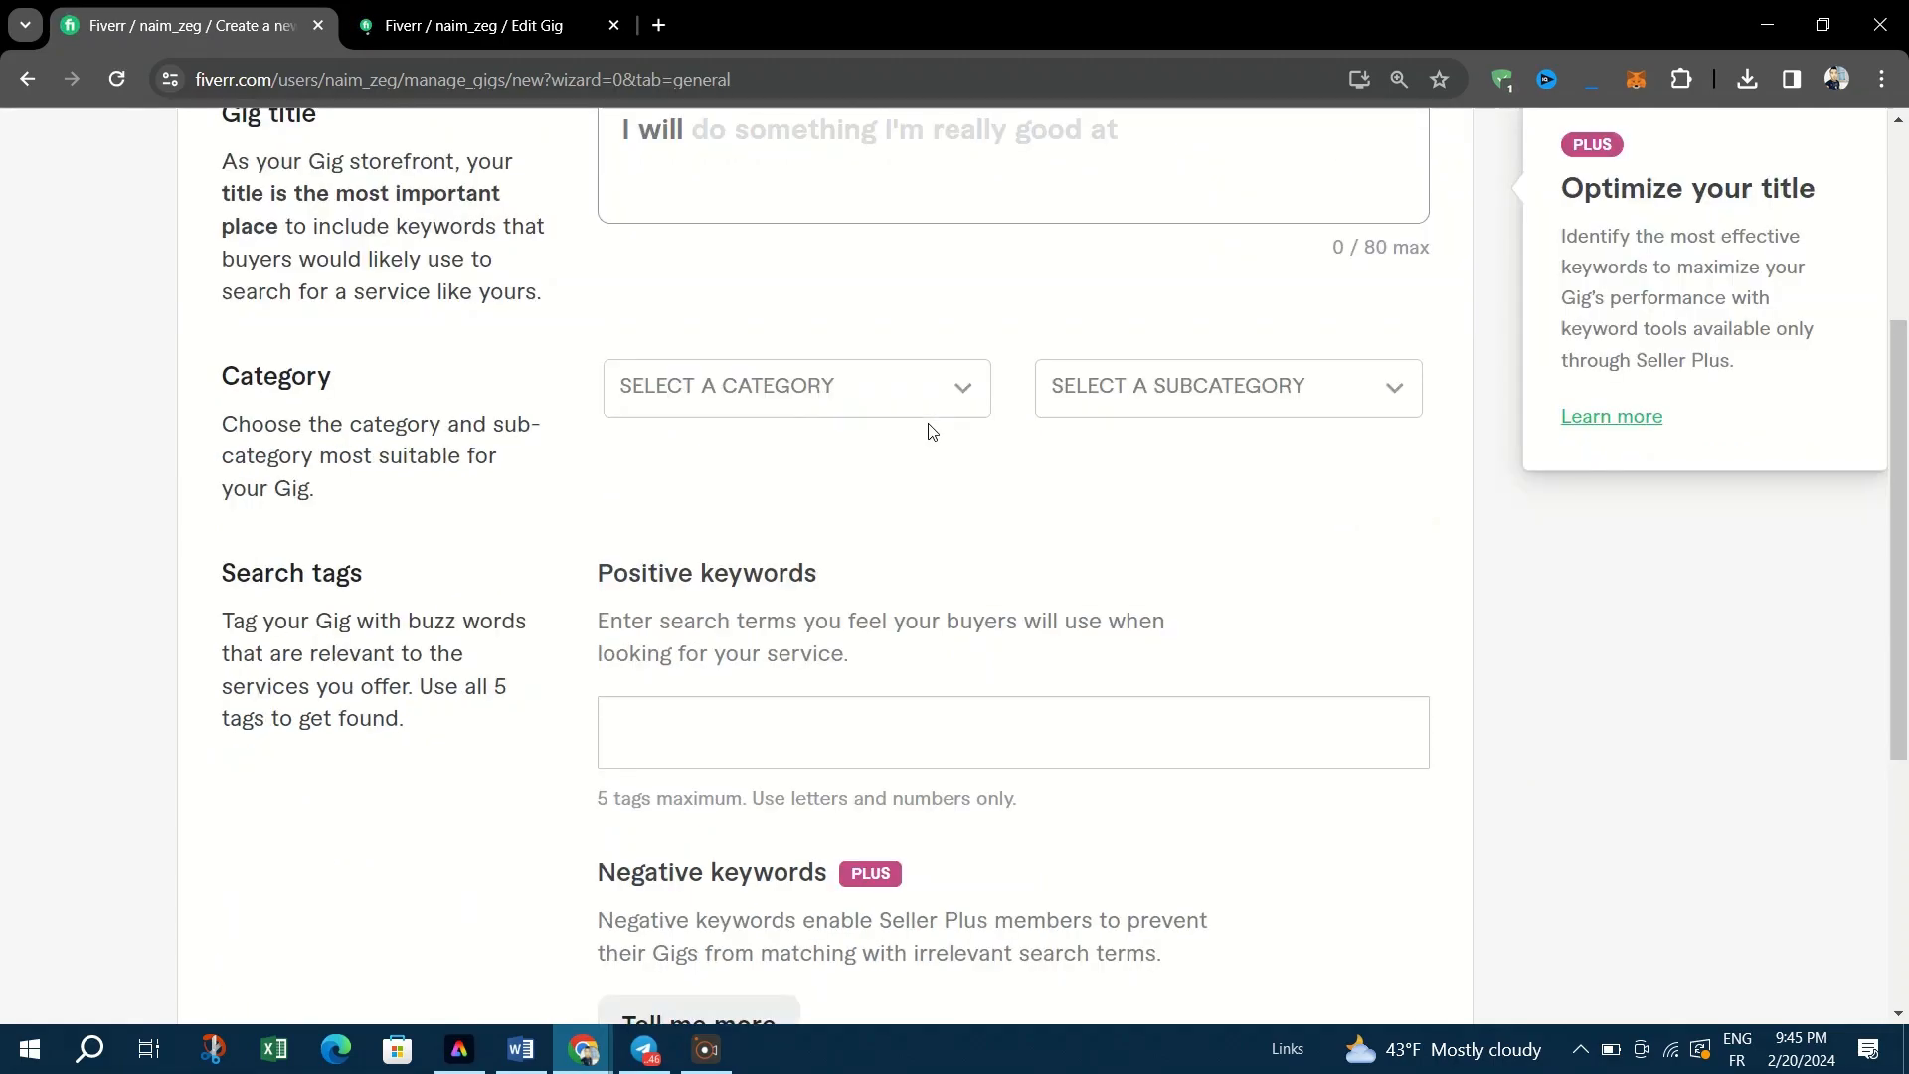
scroll(931, 430, "up", 8)
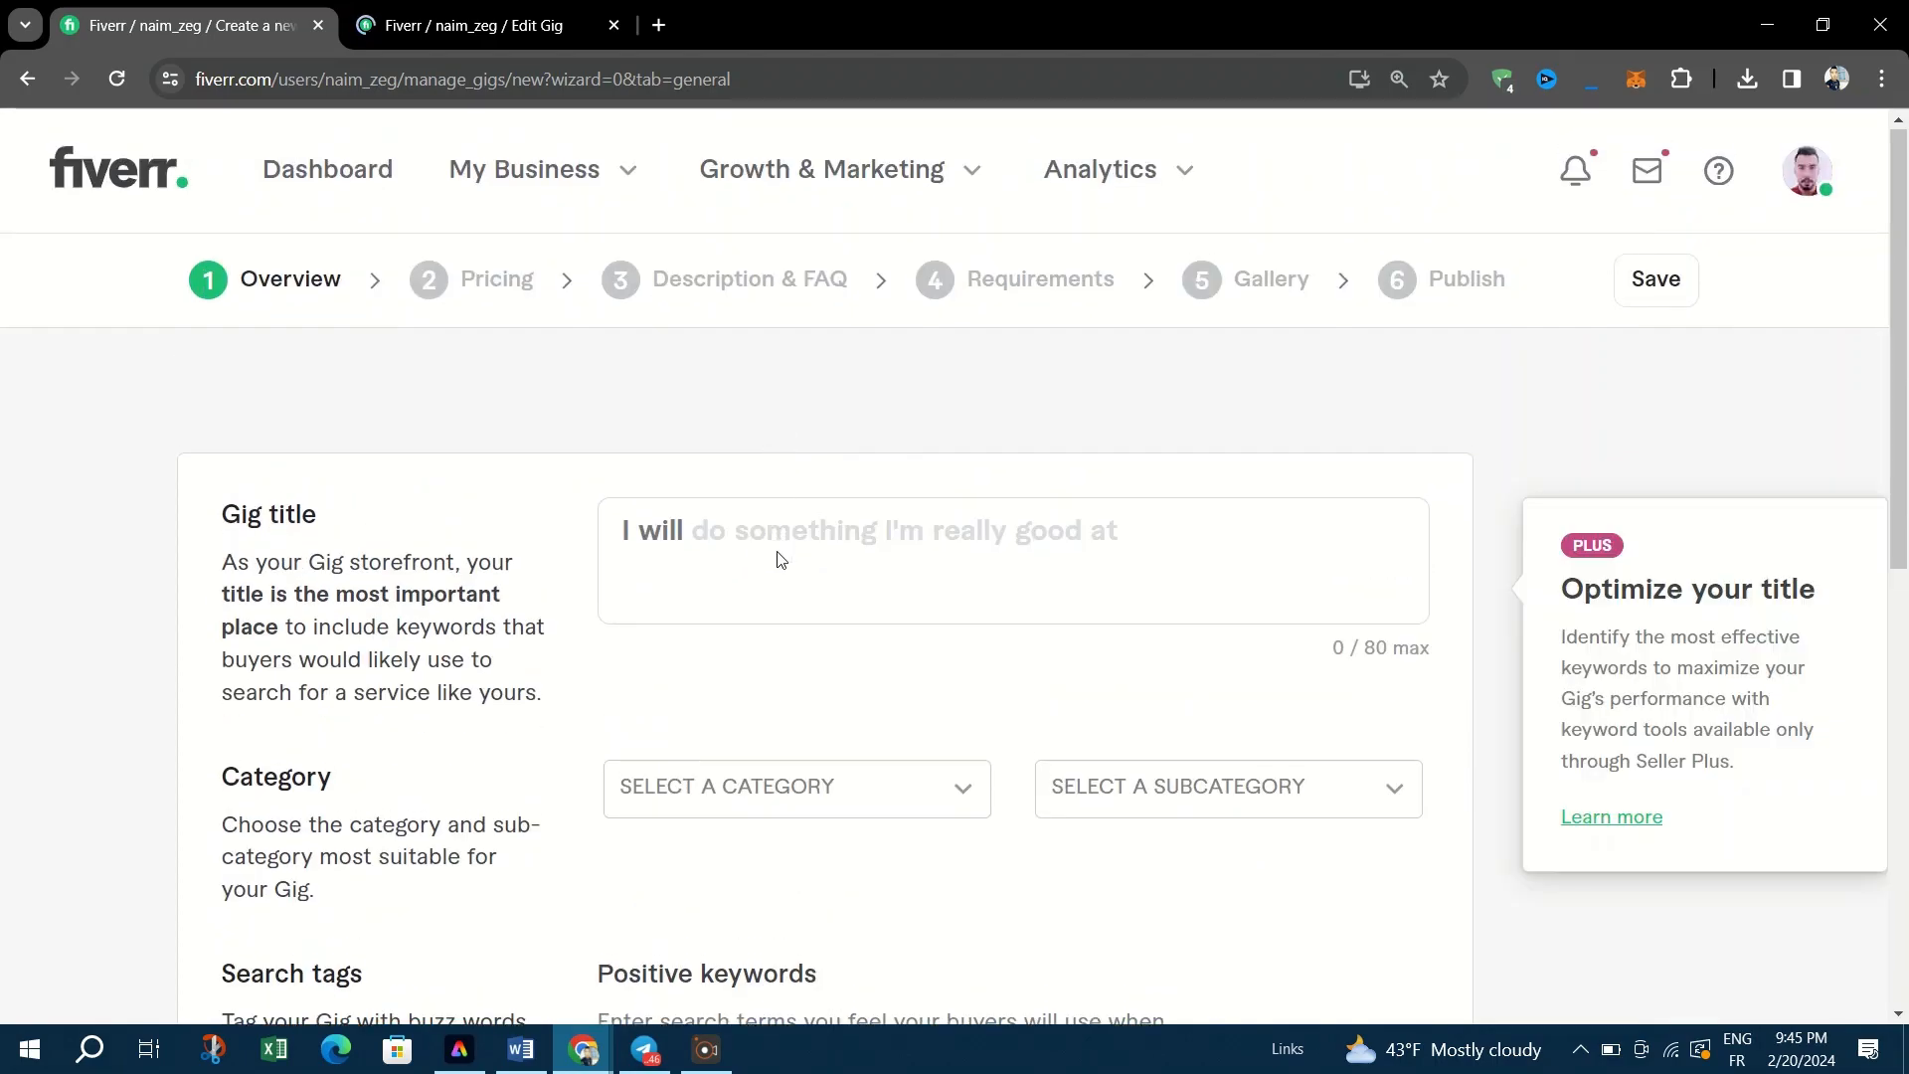
- Enter "video for you" as the gig title after "I will"
left_click(778, 525)
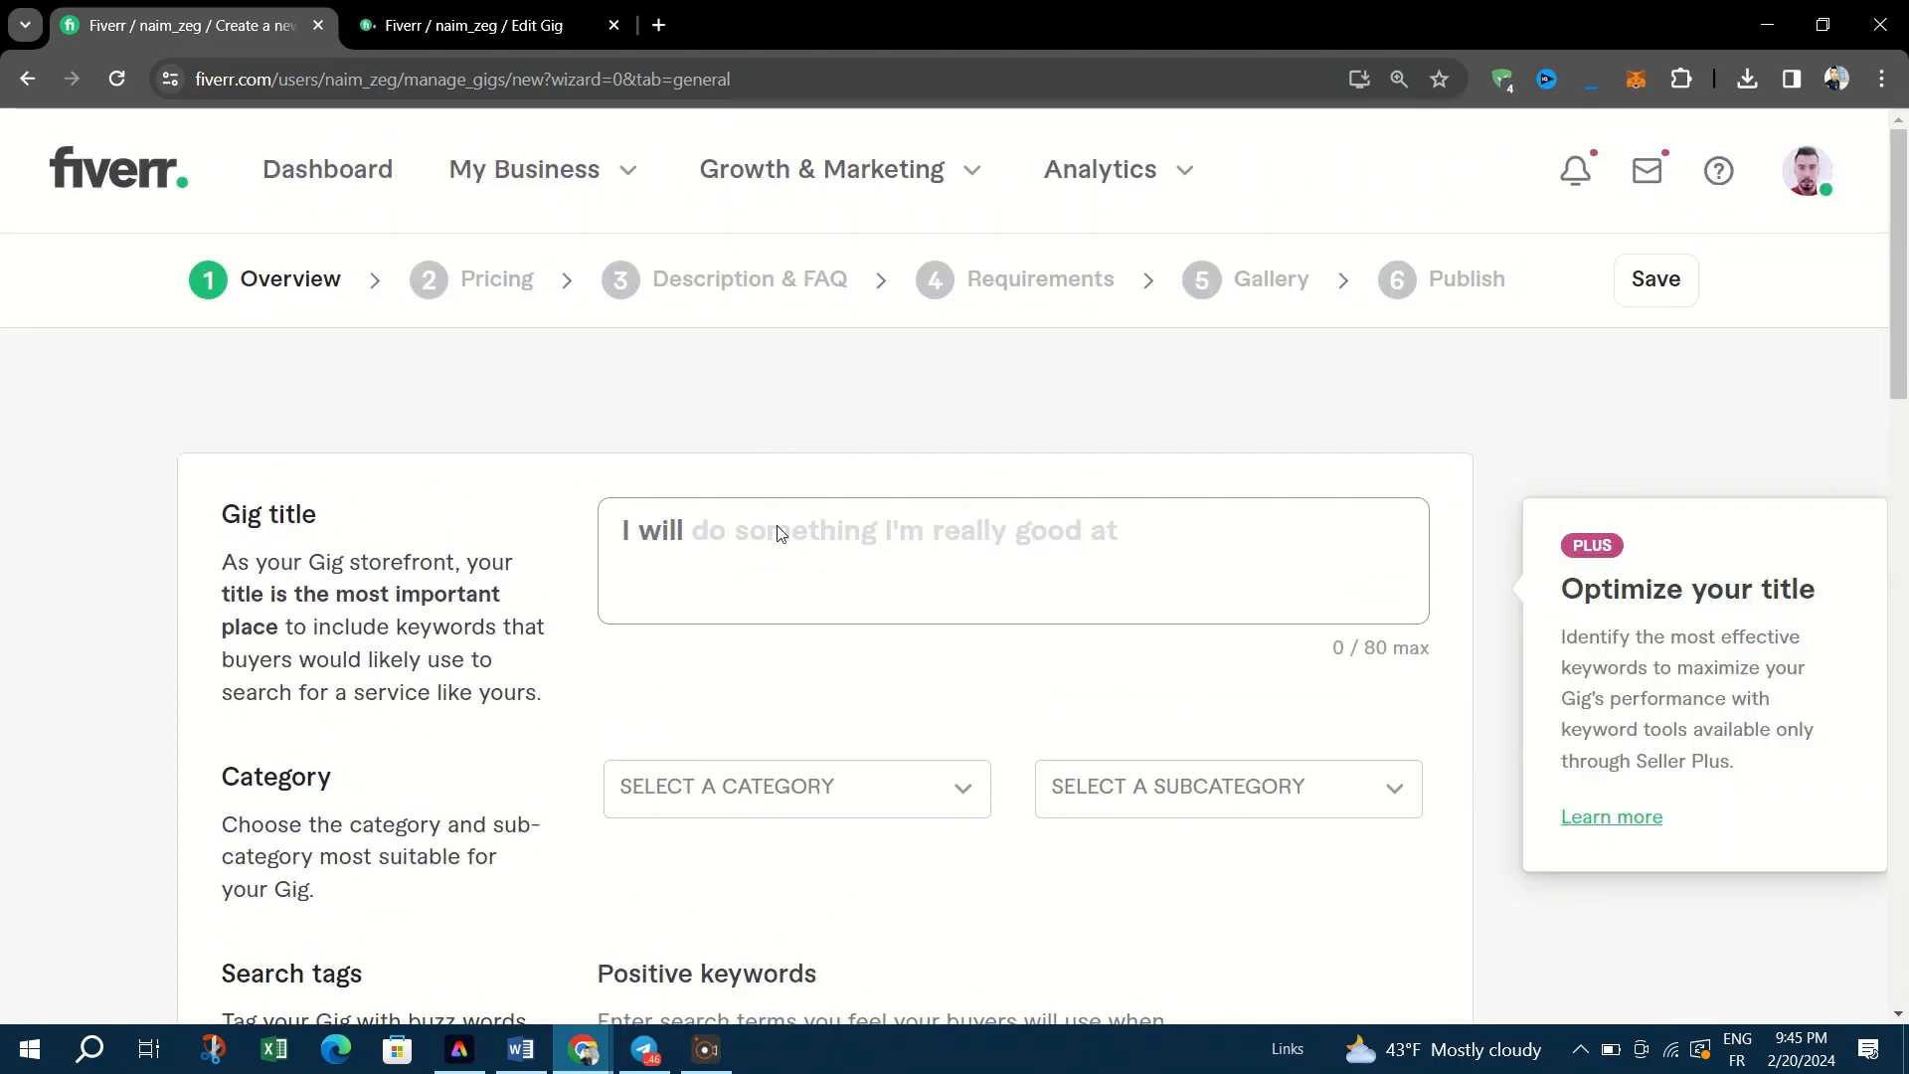
type("video")
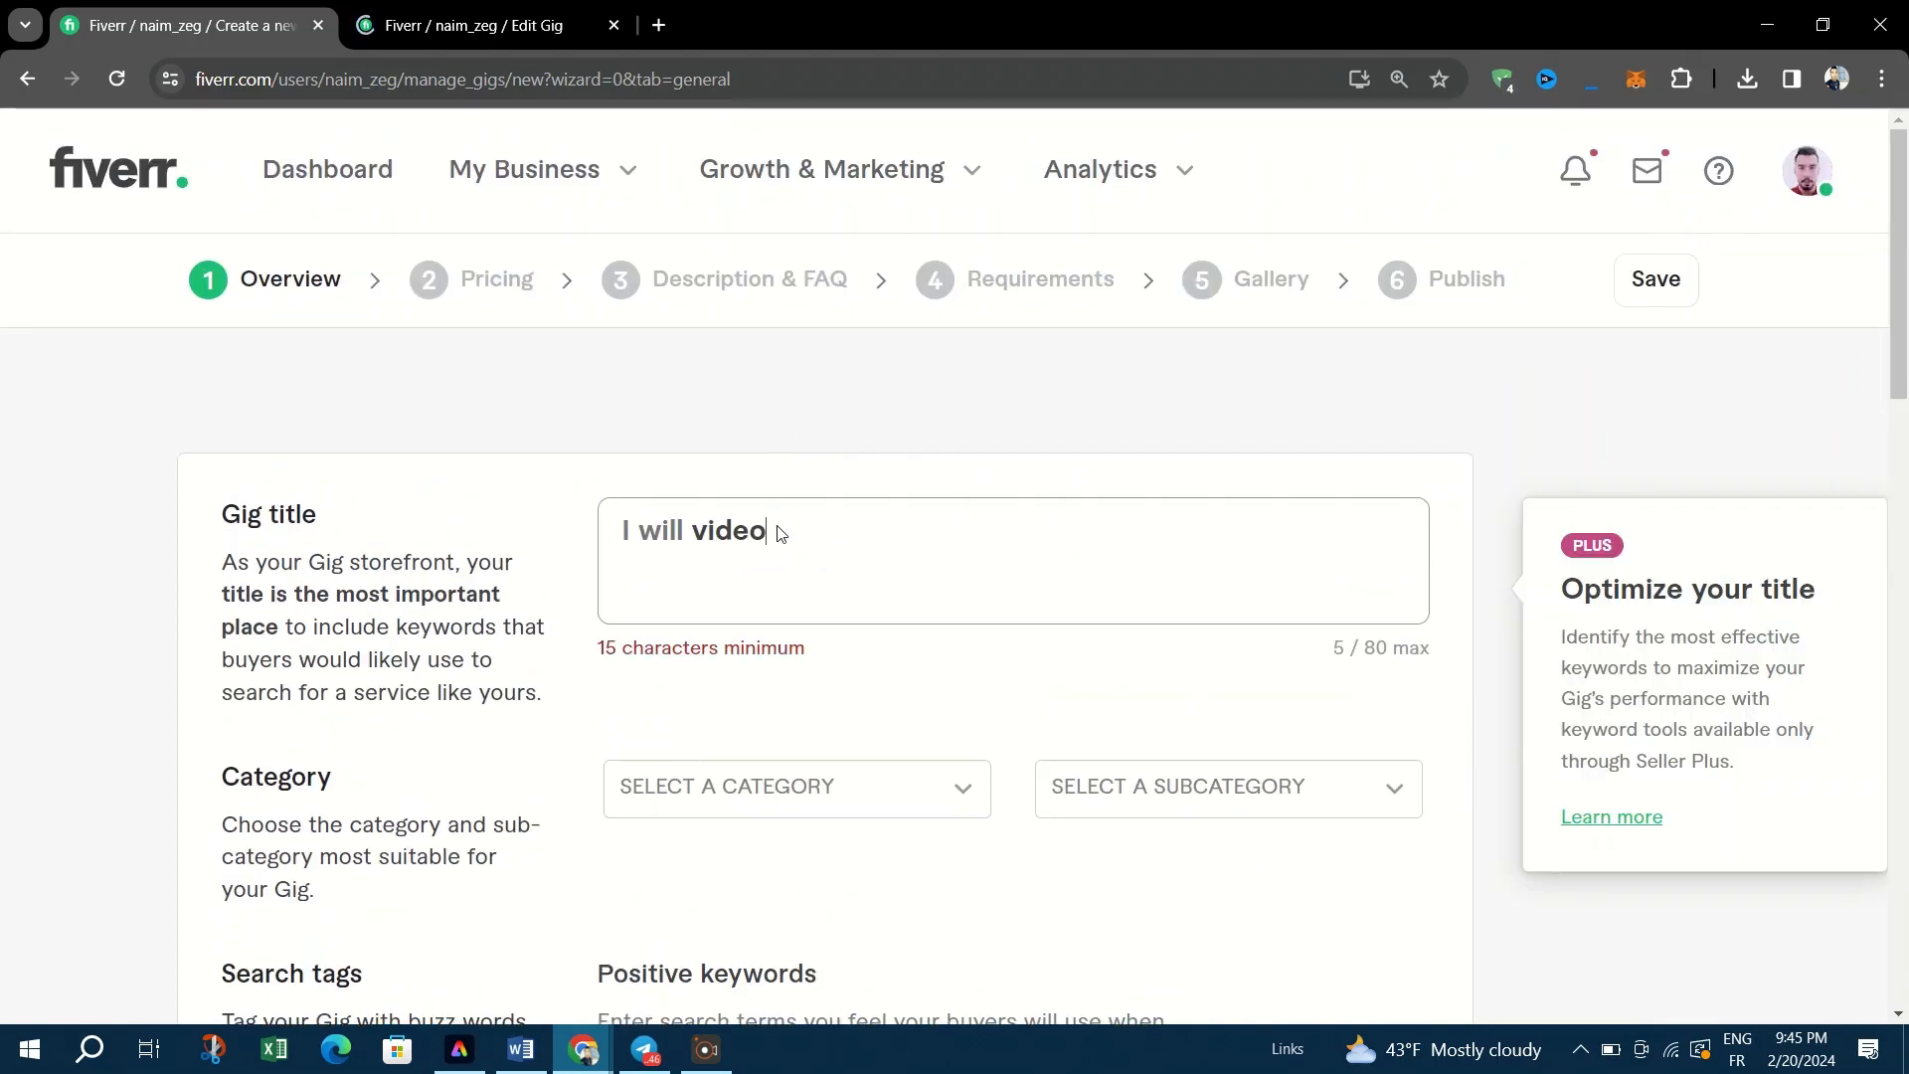
type(" for you")
- Set the gig's category to Video & Animation and its subcategory to Video Ads & Commercials
scroll(799, 572, "down", 1)
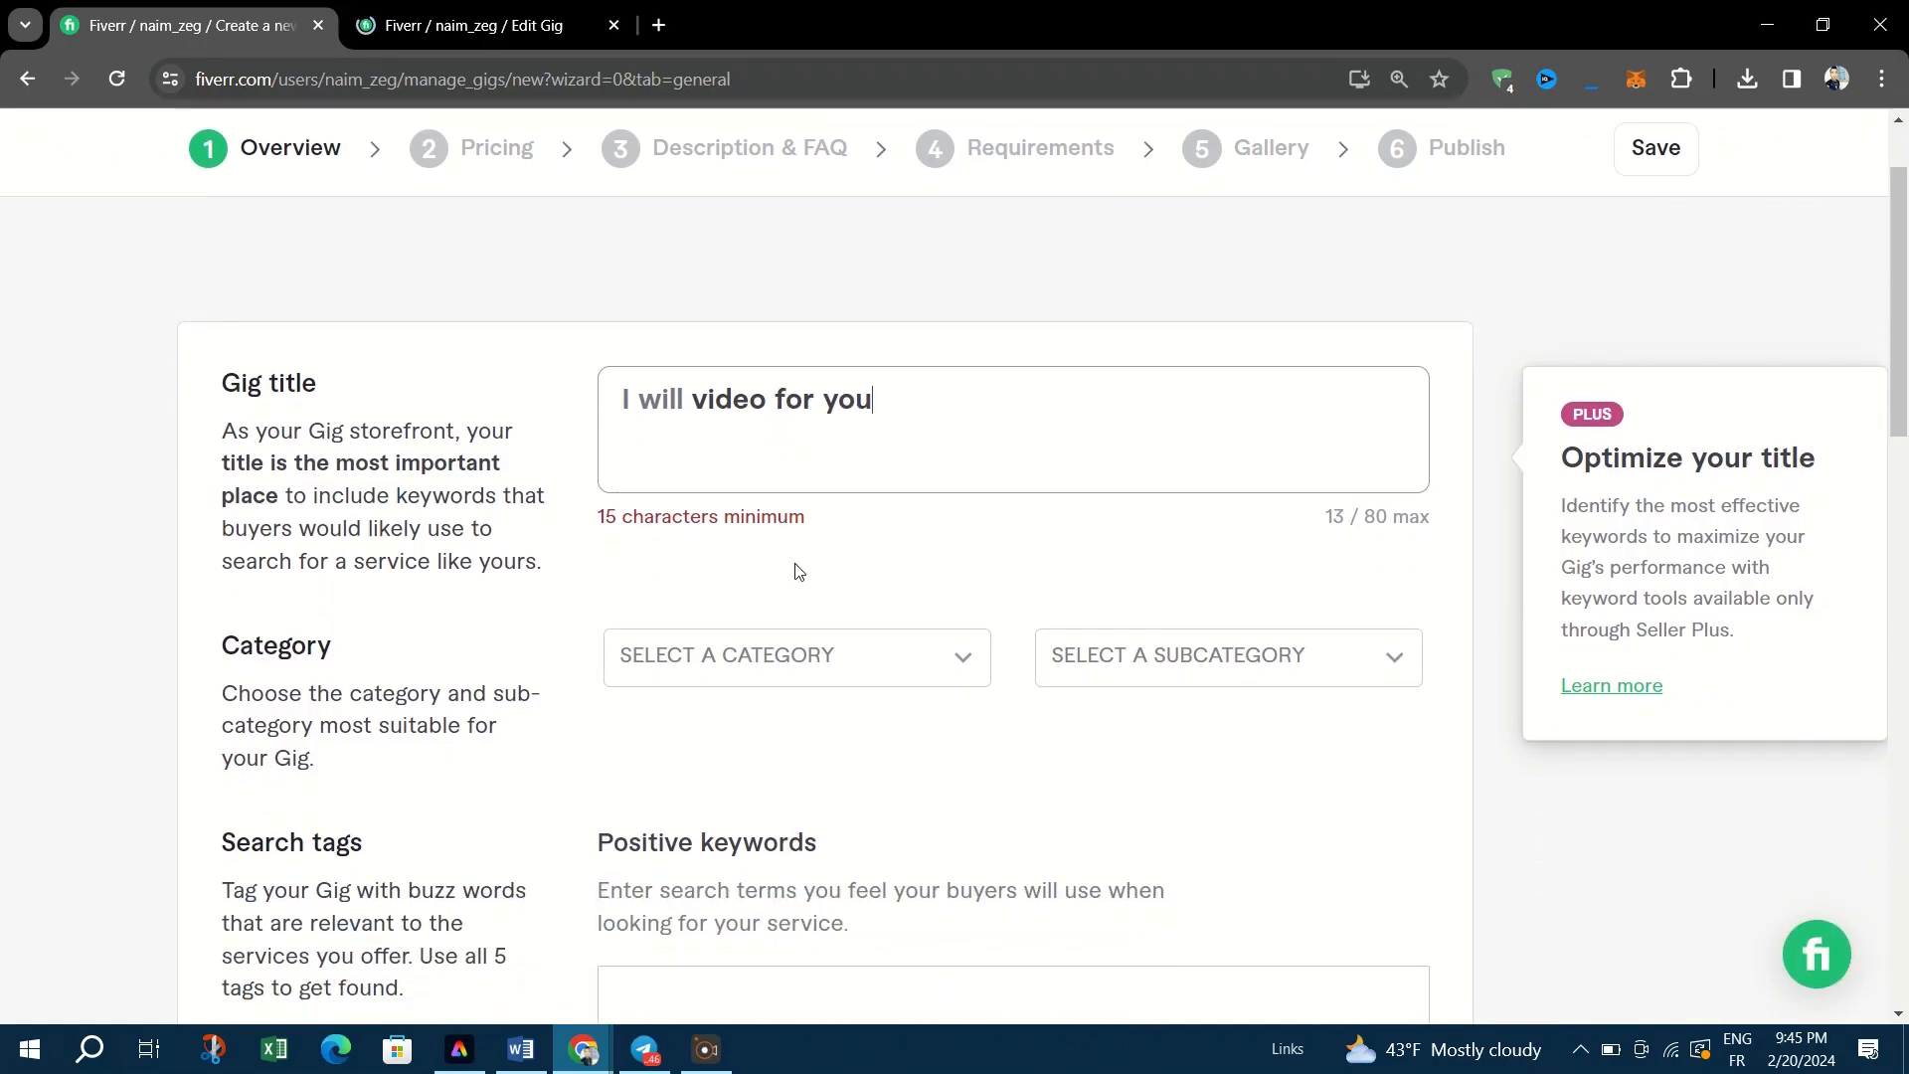
scroll(798, 572, "down", 1)
left_click(760, 542)
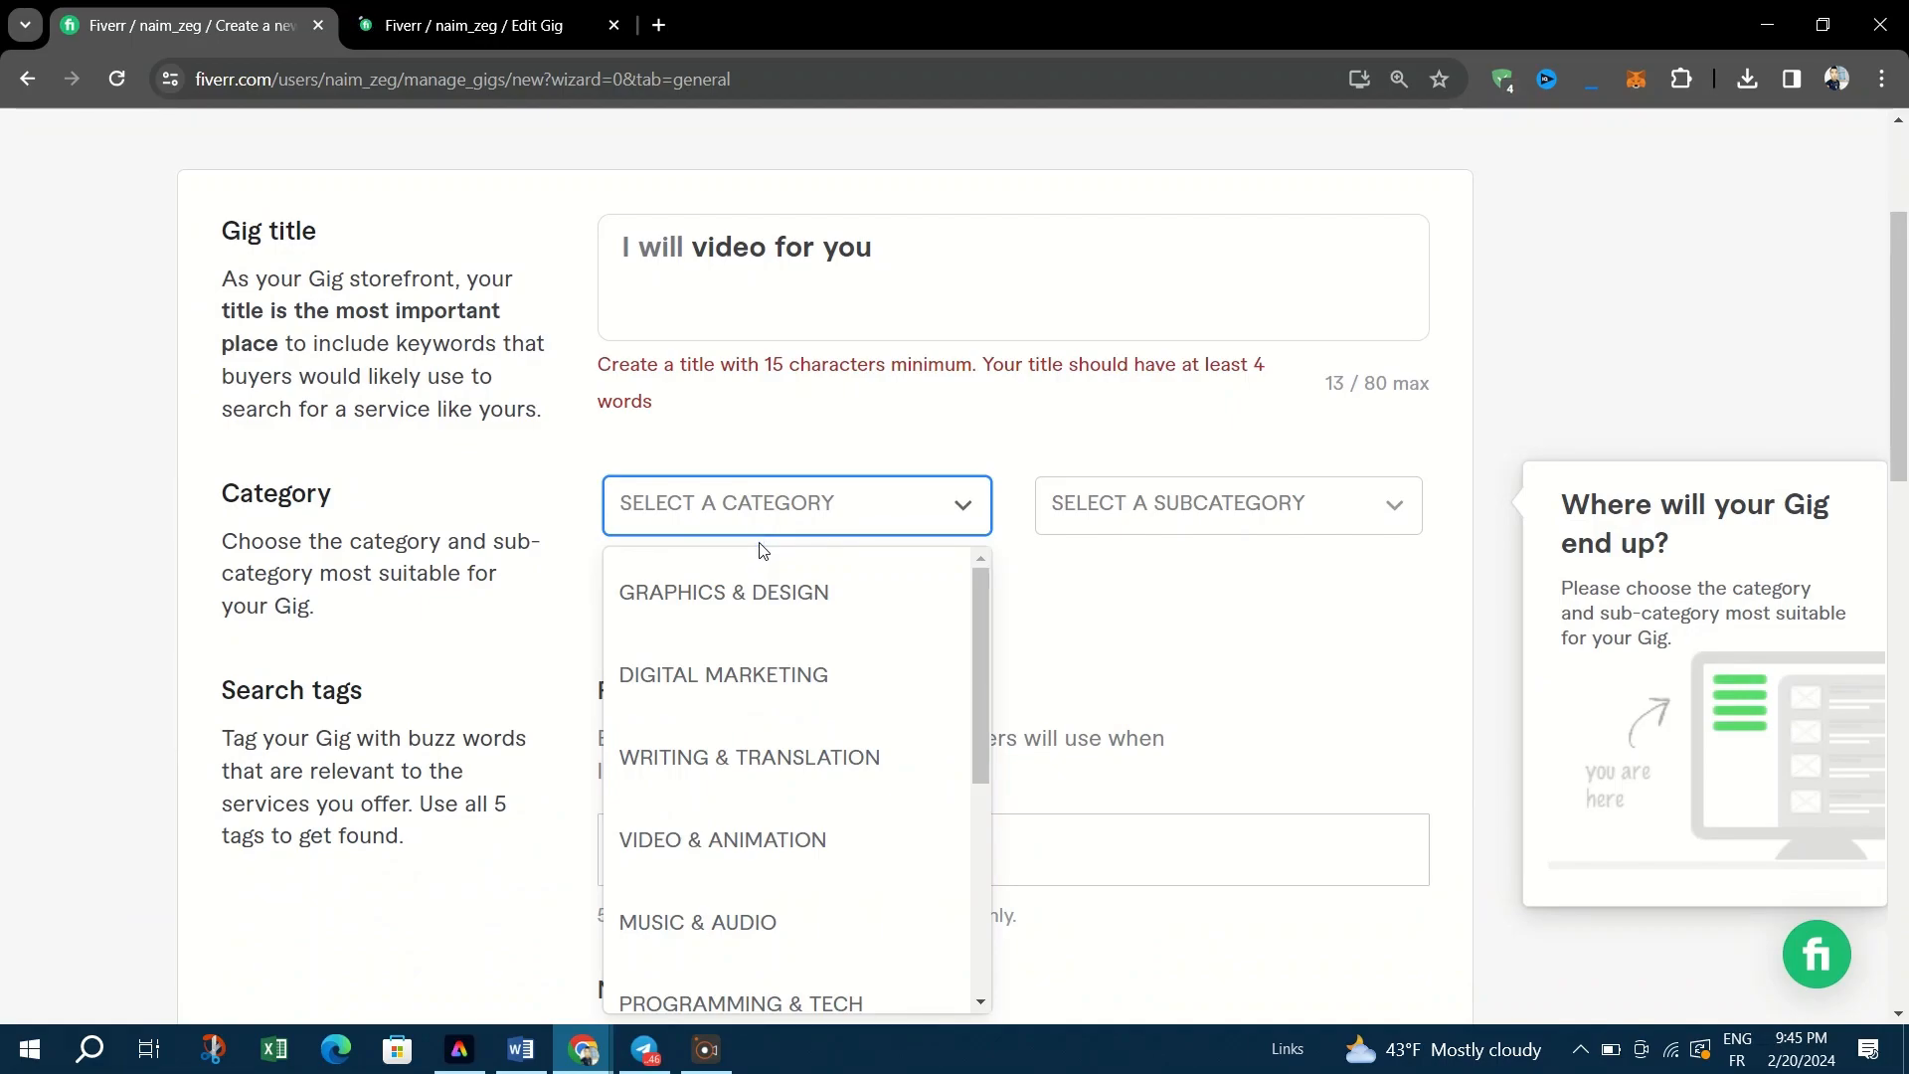
scroll(792, 644, "down", 1)
left_click(699, 718)
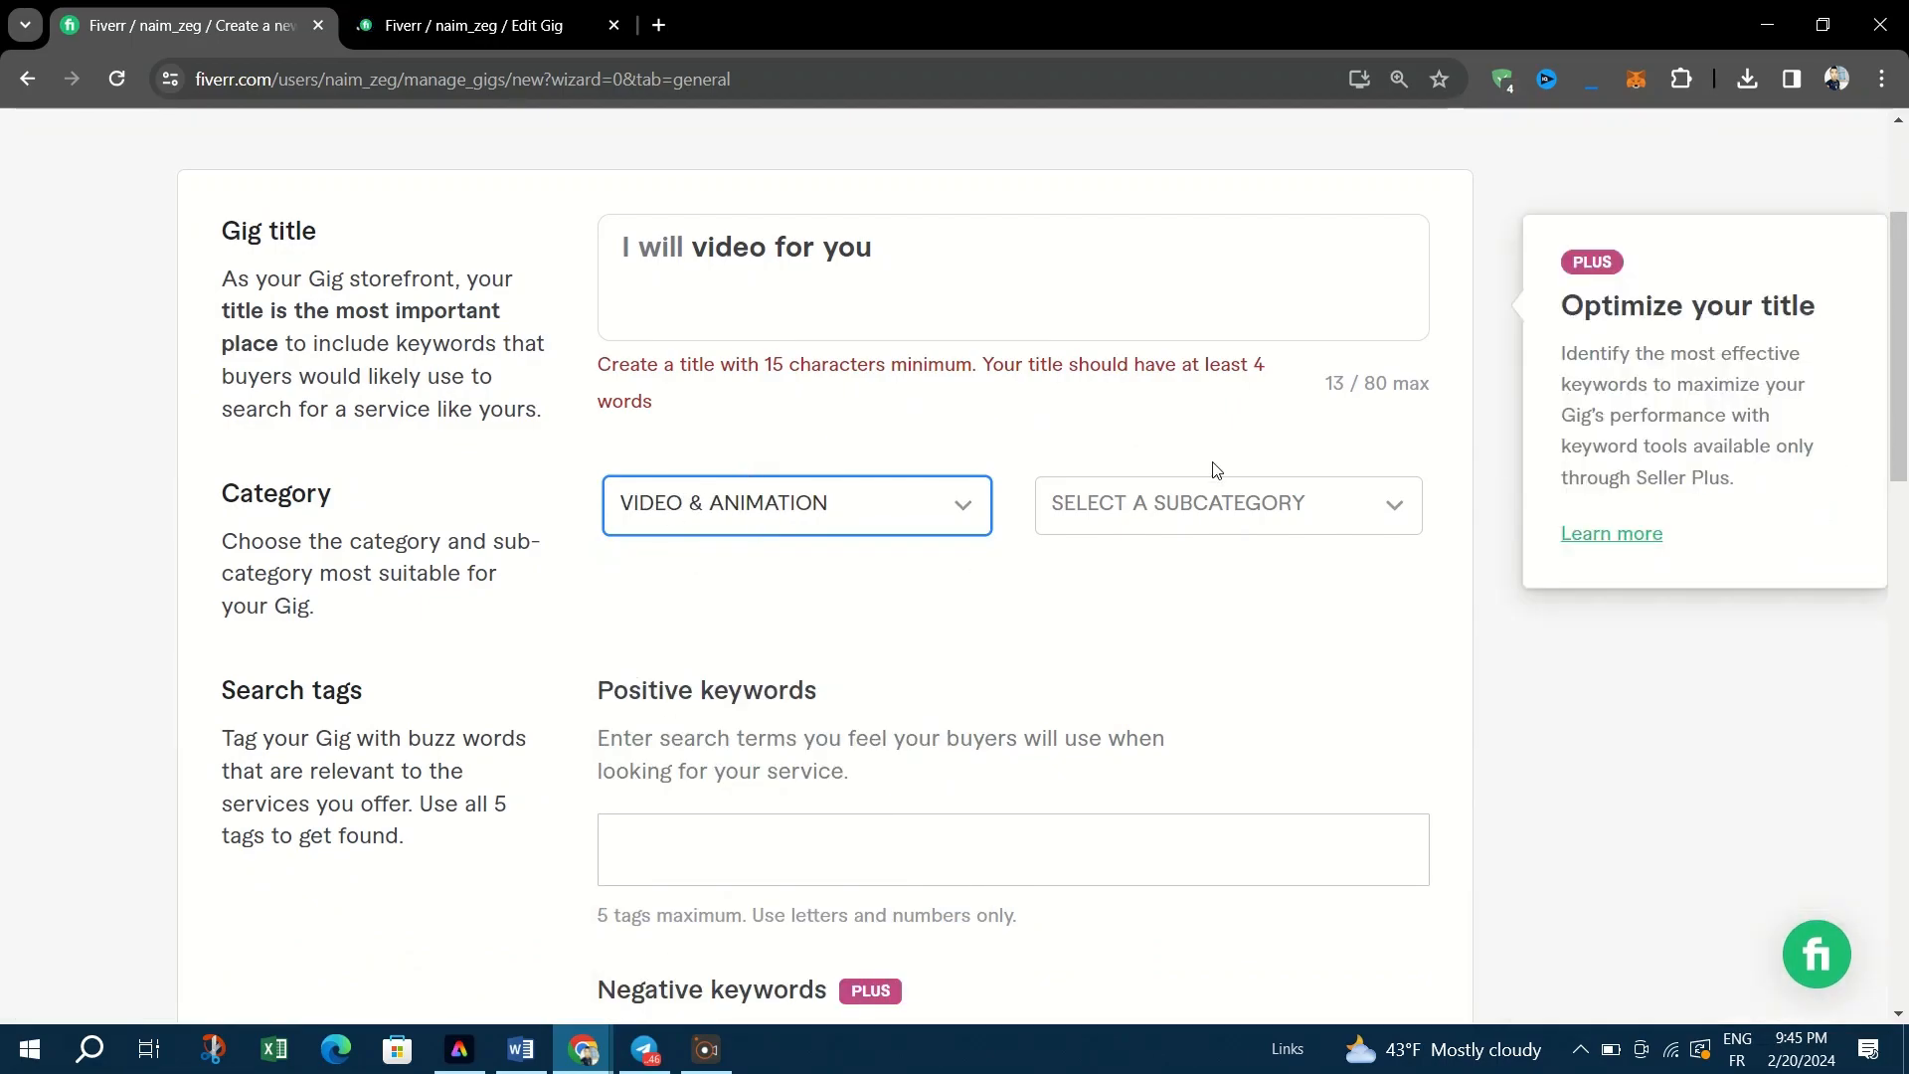
left_click(1175, 527)
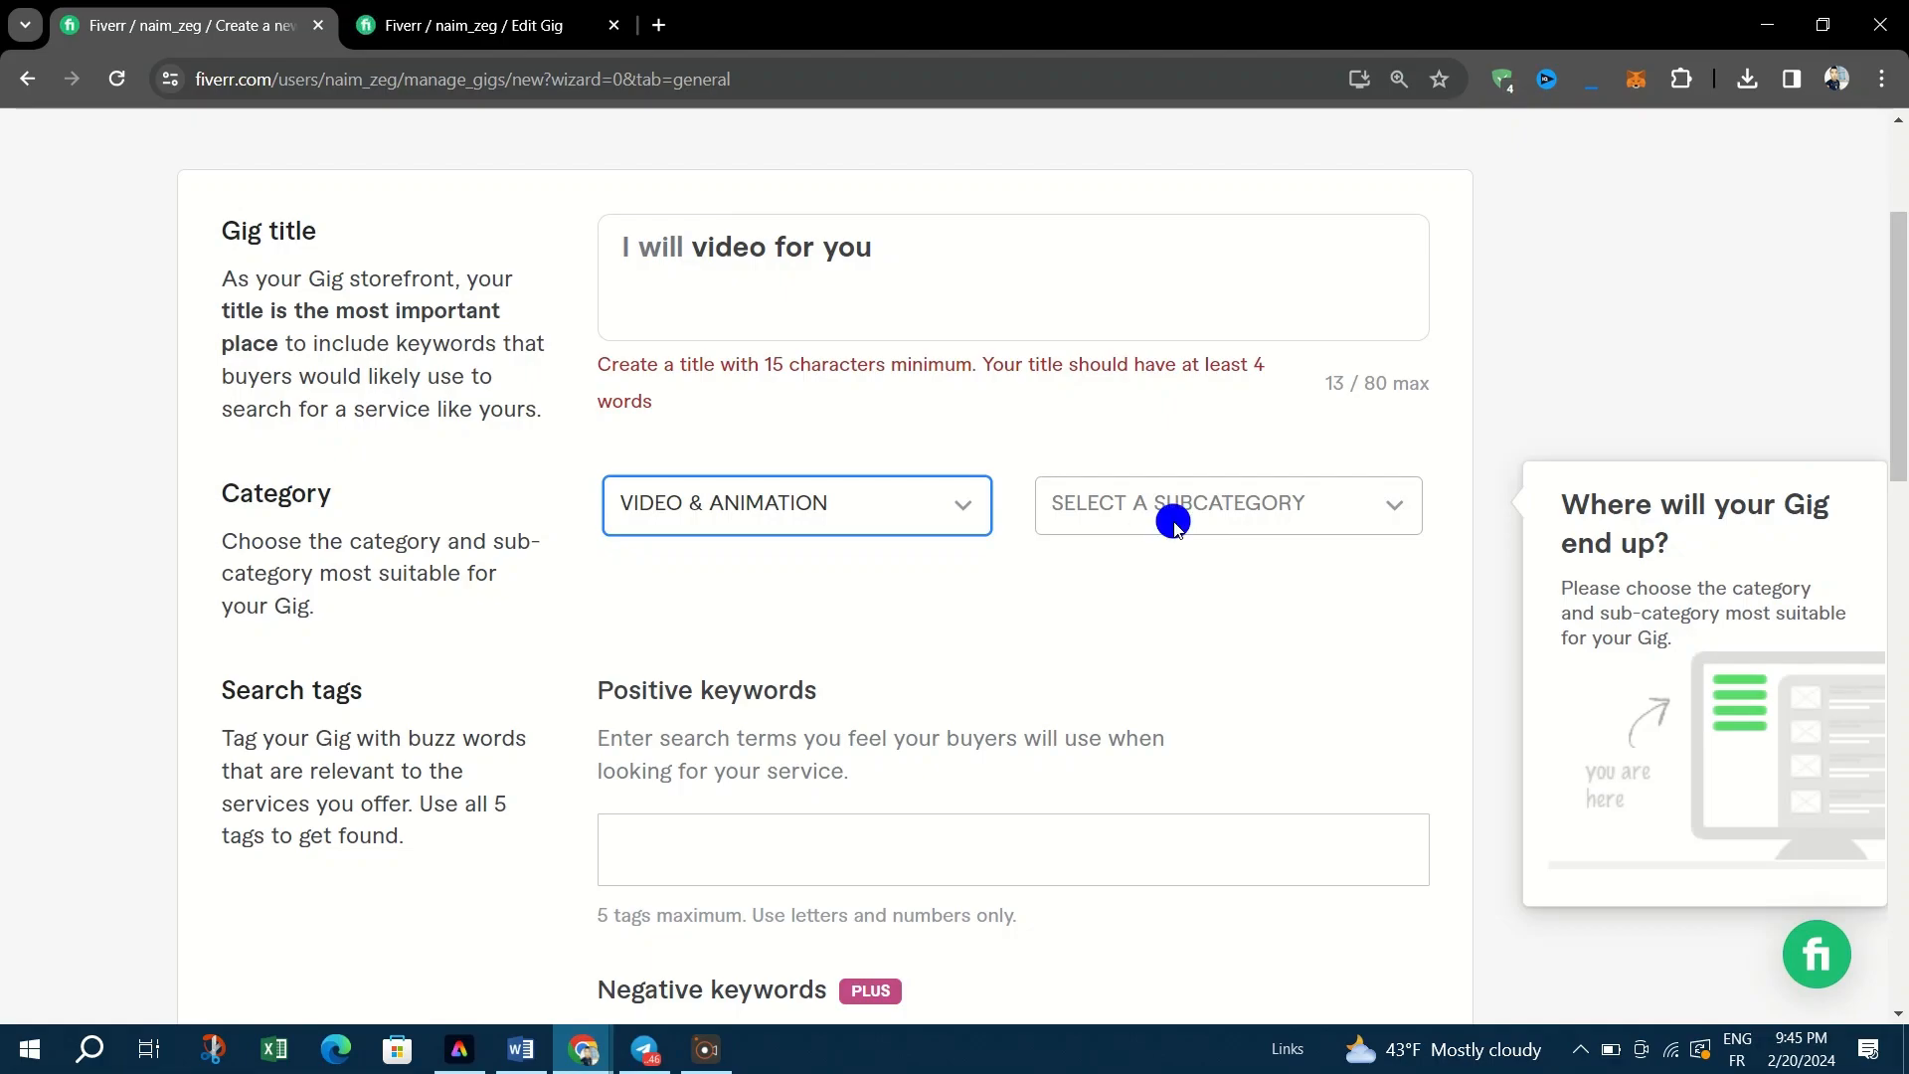
scroll(1173, 528, "down", 1)
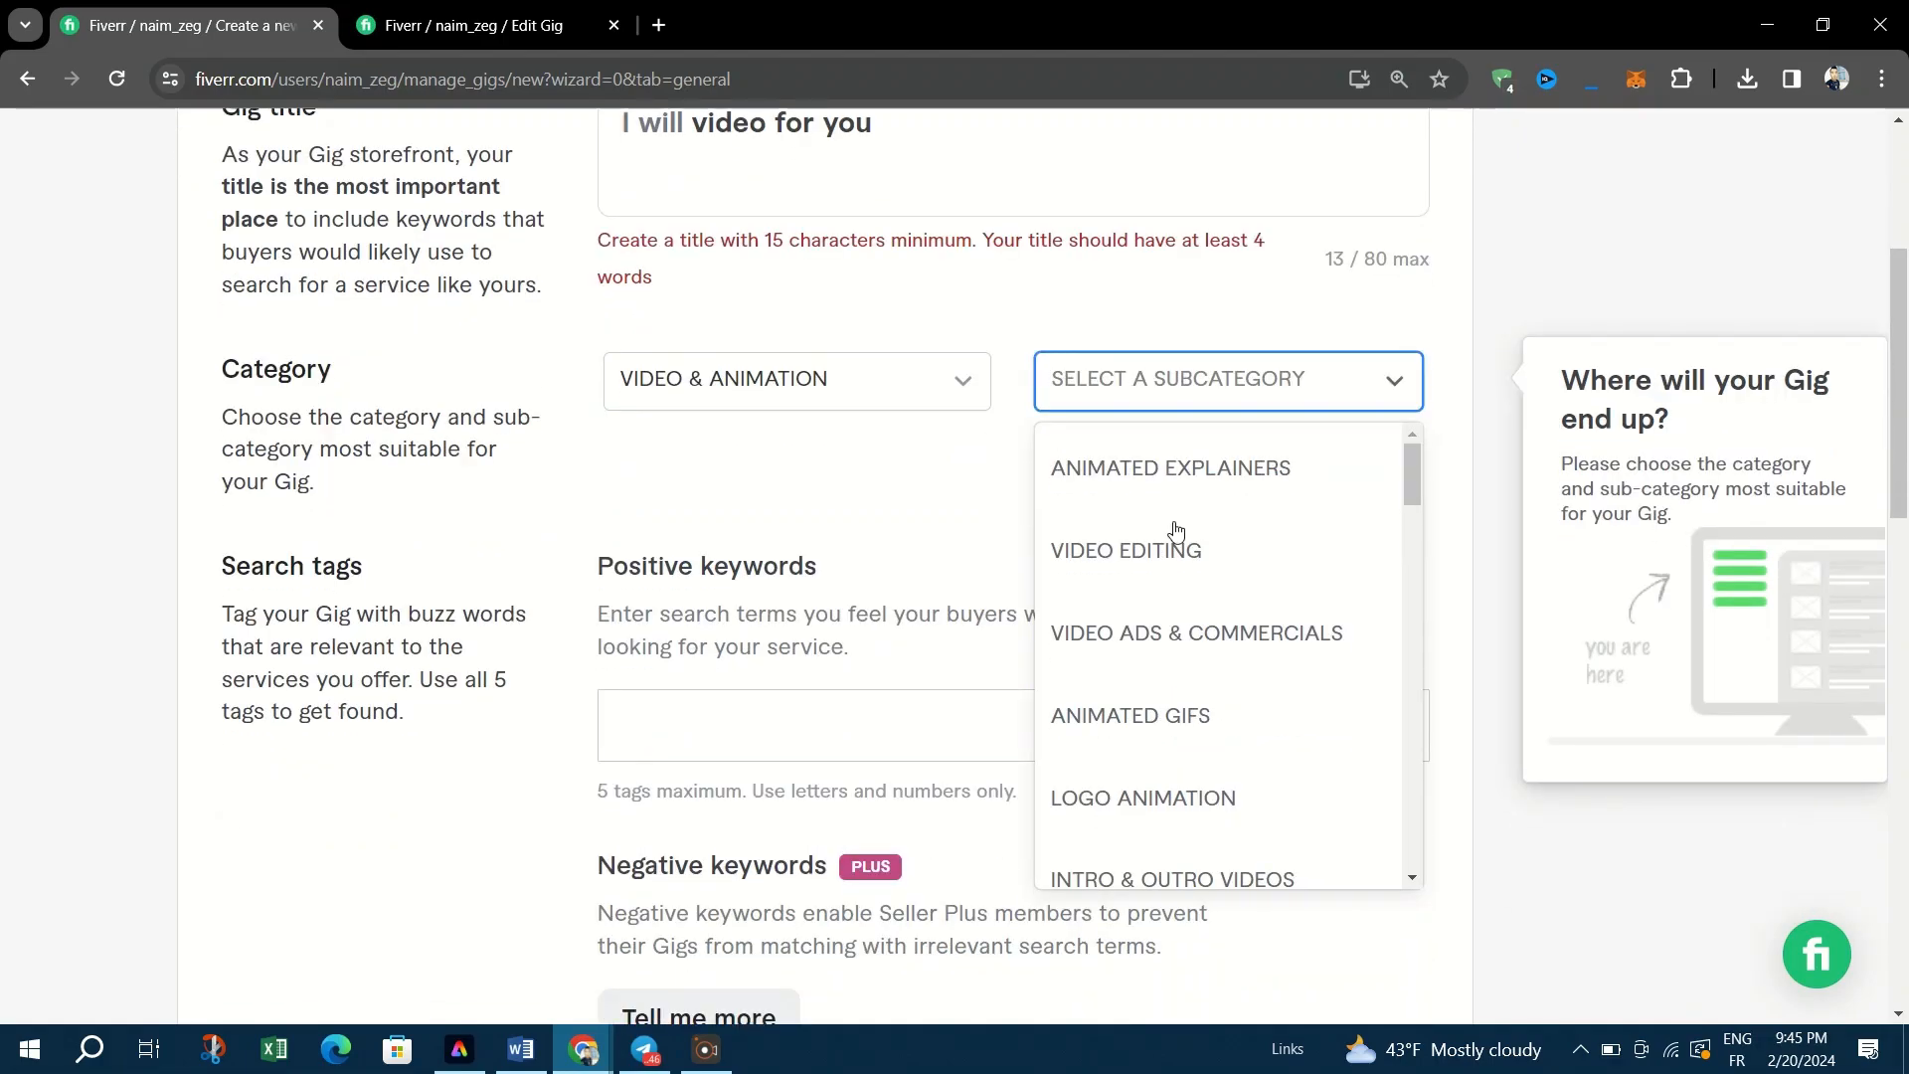
left_click(1161, 656)
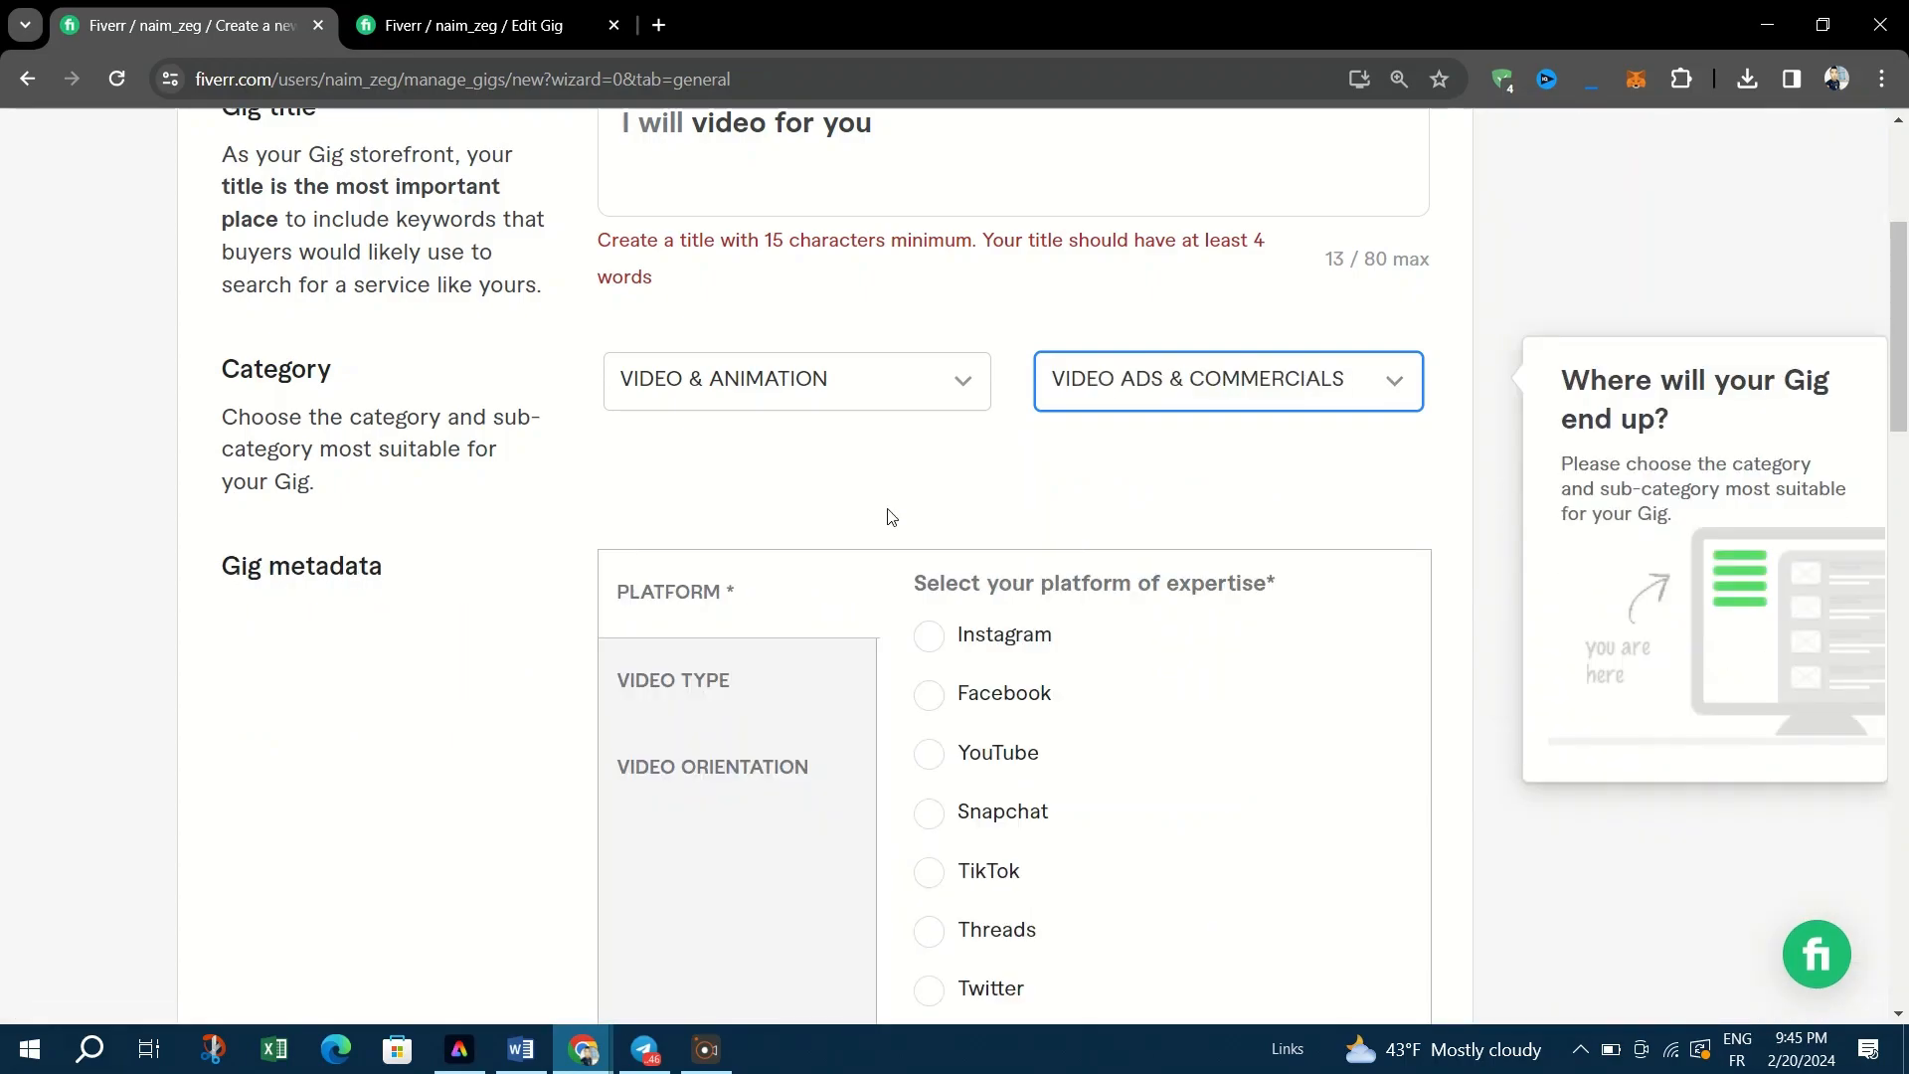
- Select TikTok as the platform of expertise and add the suggested positive keyword "convert video" by searching for "video"
scroll(892, 516, "down", 2)
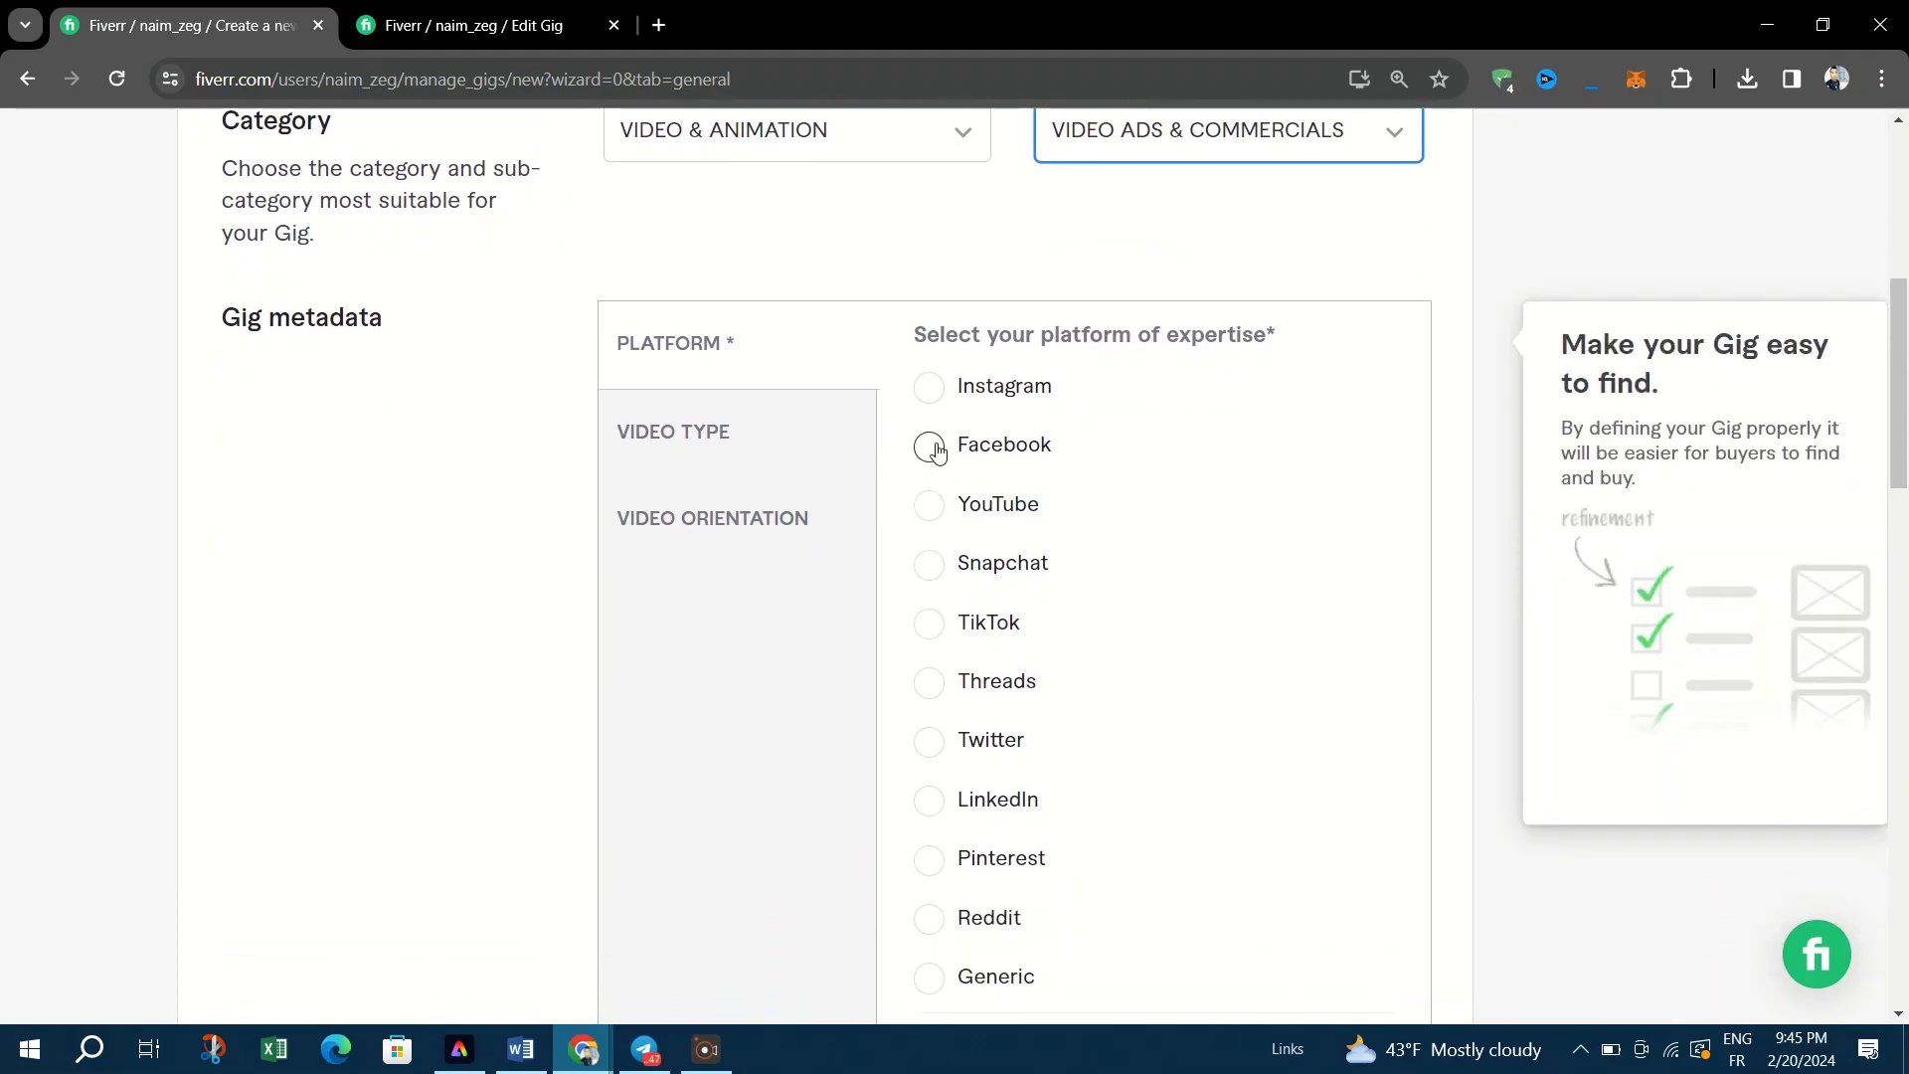
left_click(930, 628)
scroll(720, 634, "down", 4)
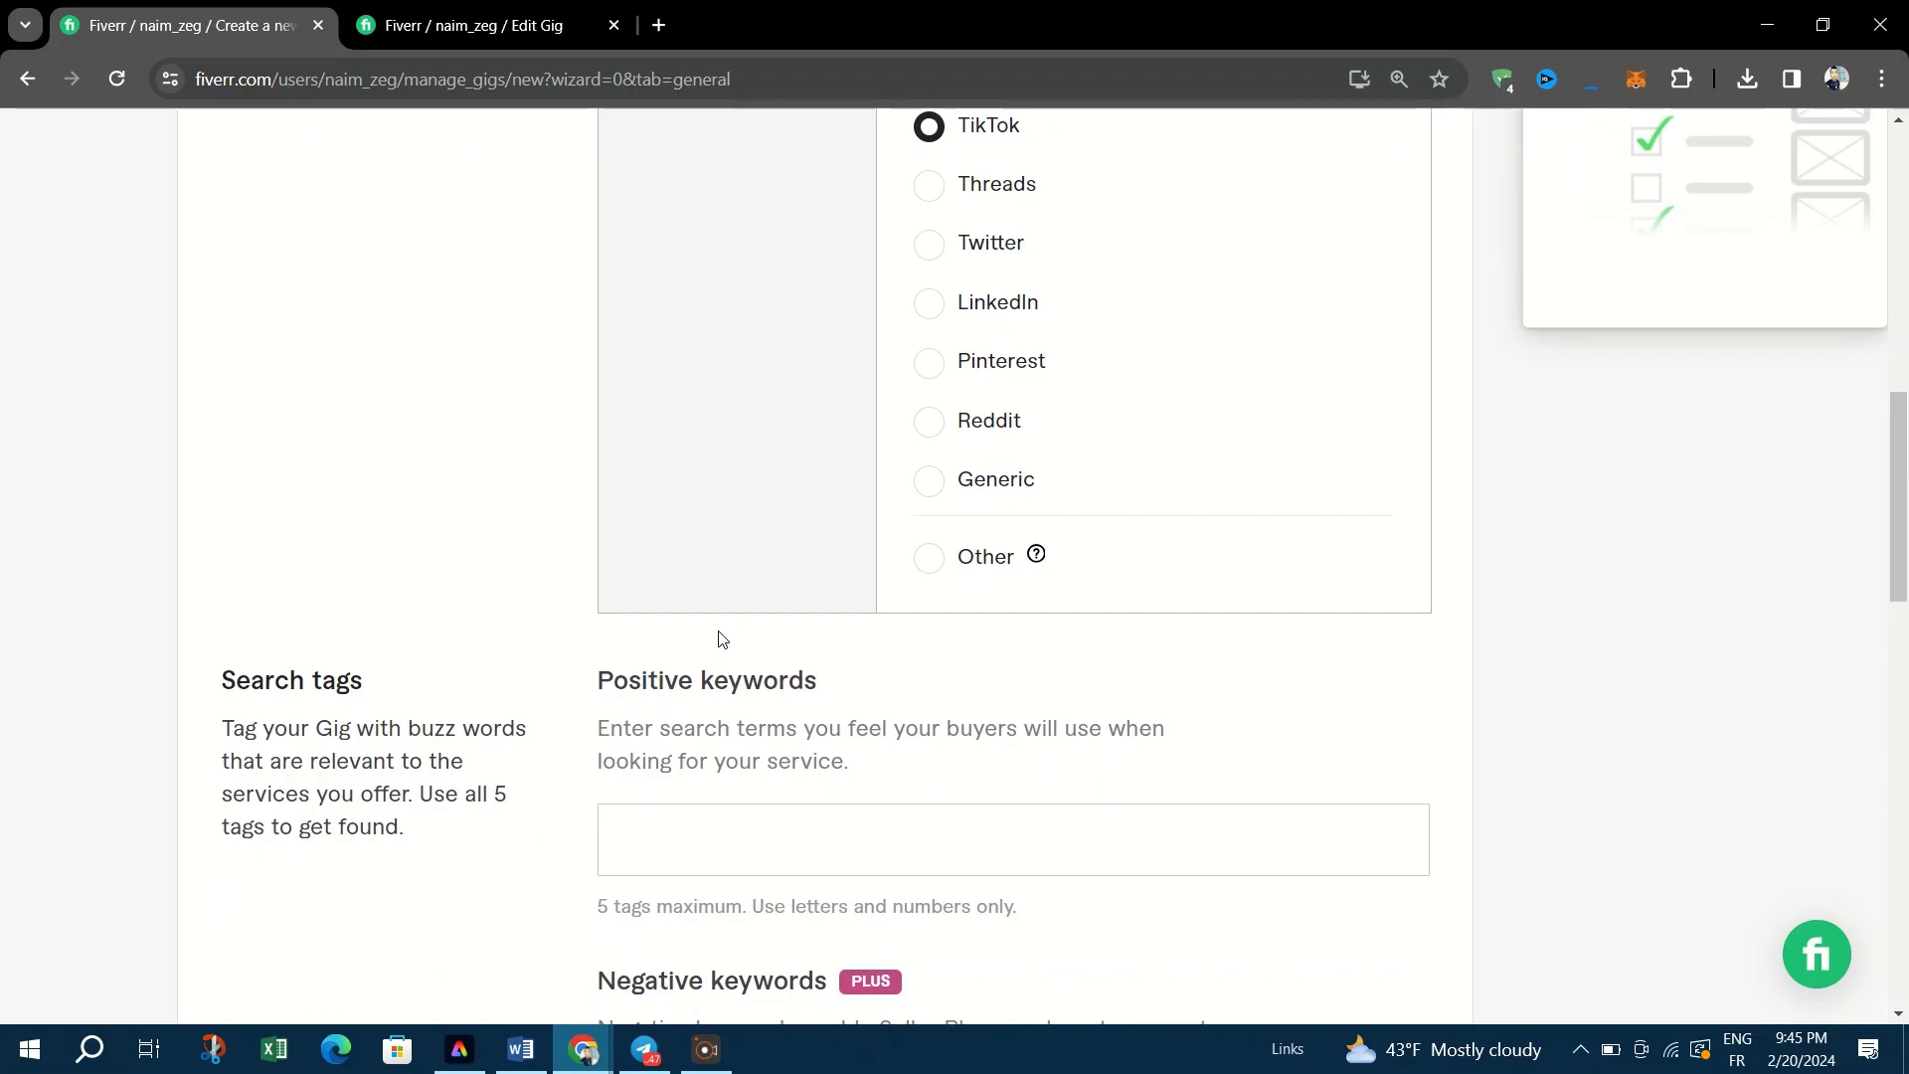
scroll(722, 638, "down", 1)
left_click(708, 713)
type("v")
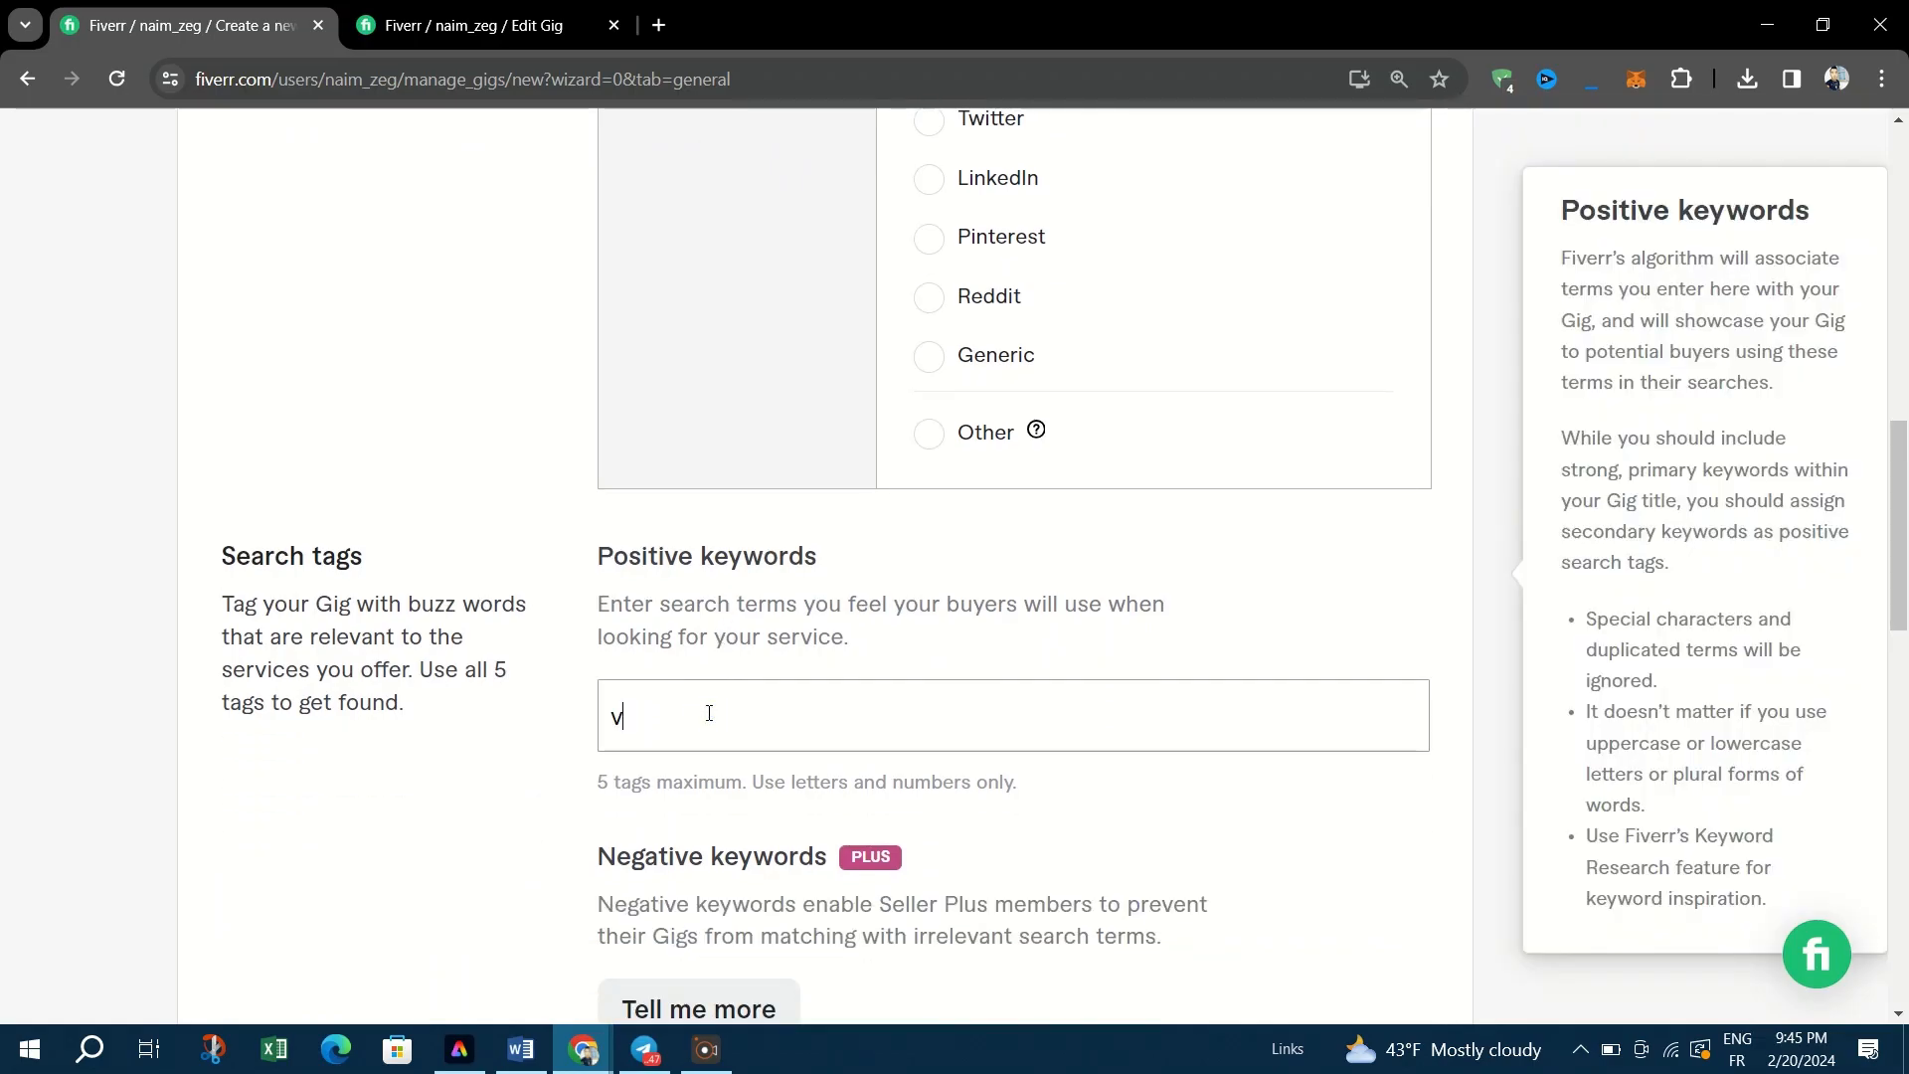
type("ideo")
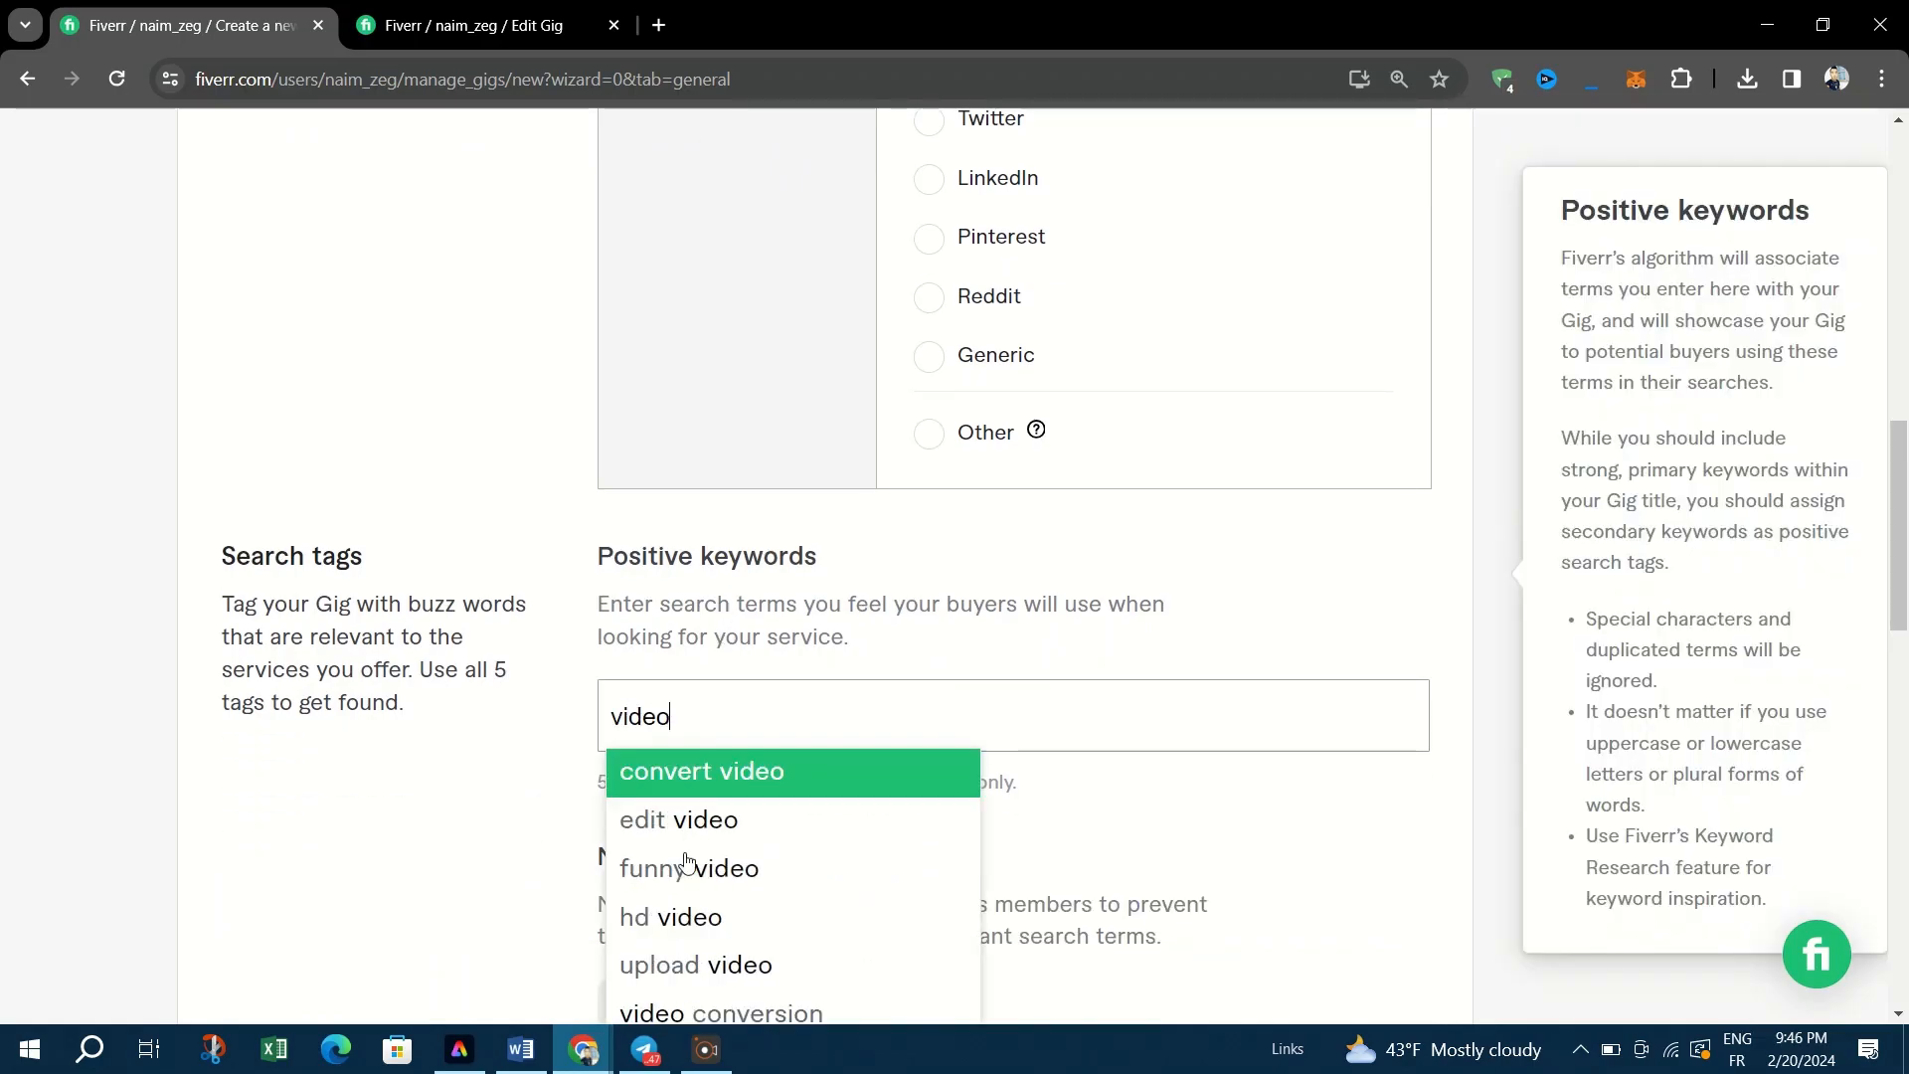
left_click(709, 772)
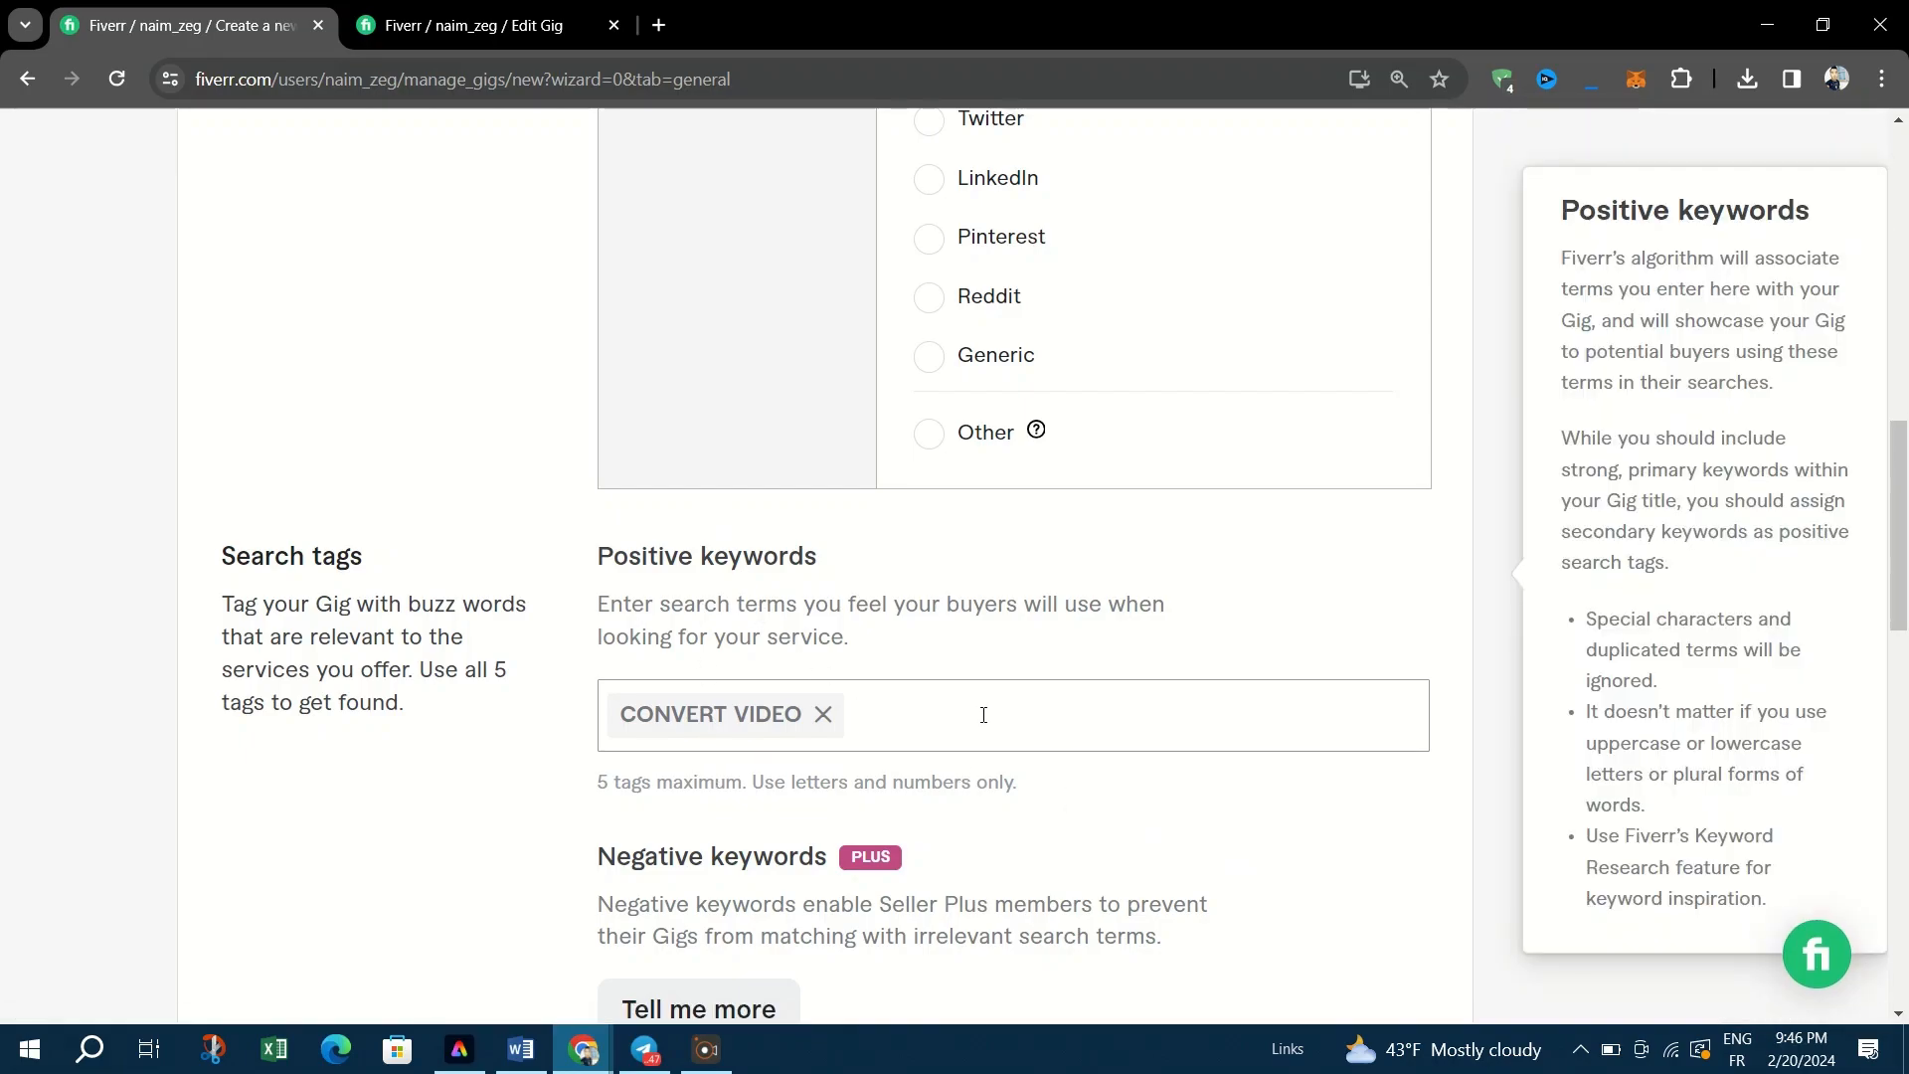
- Insert "edit videos" before "video for you" in the gig title
scroll(897, 730, "down", 3)
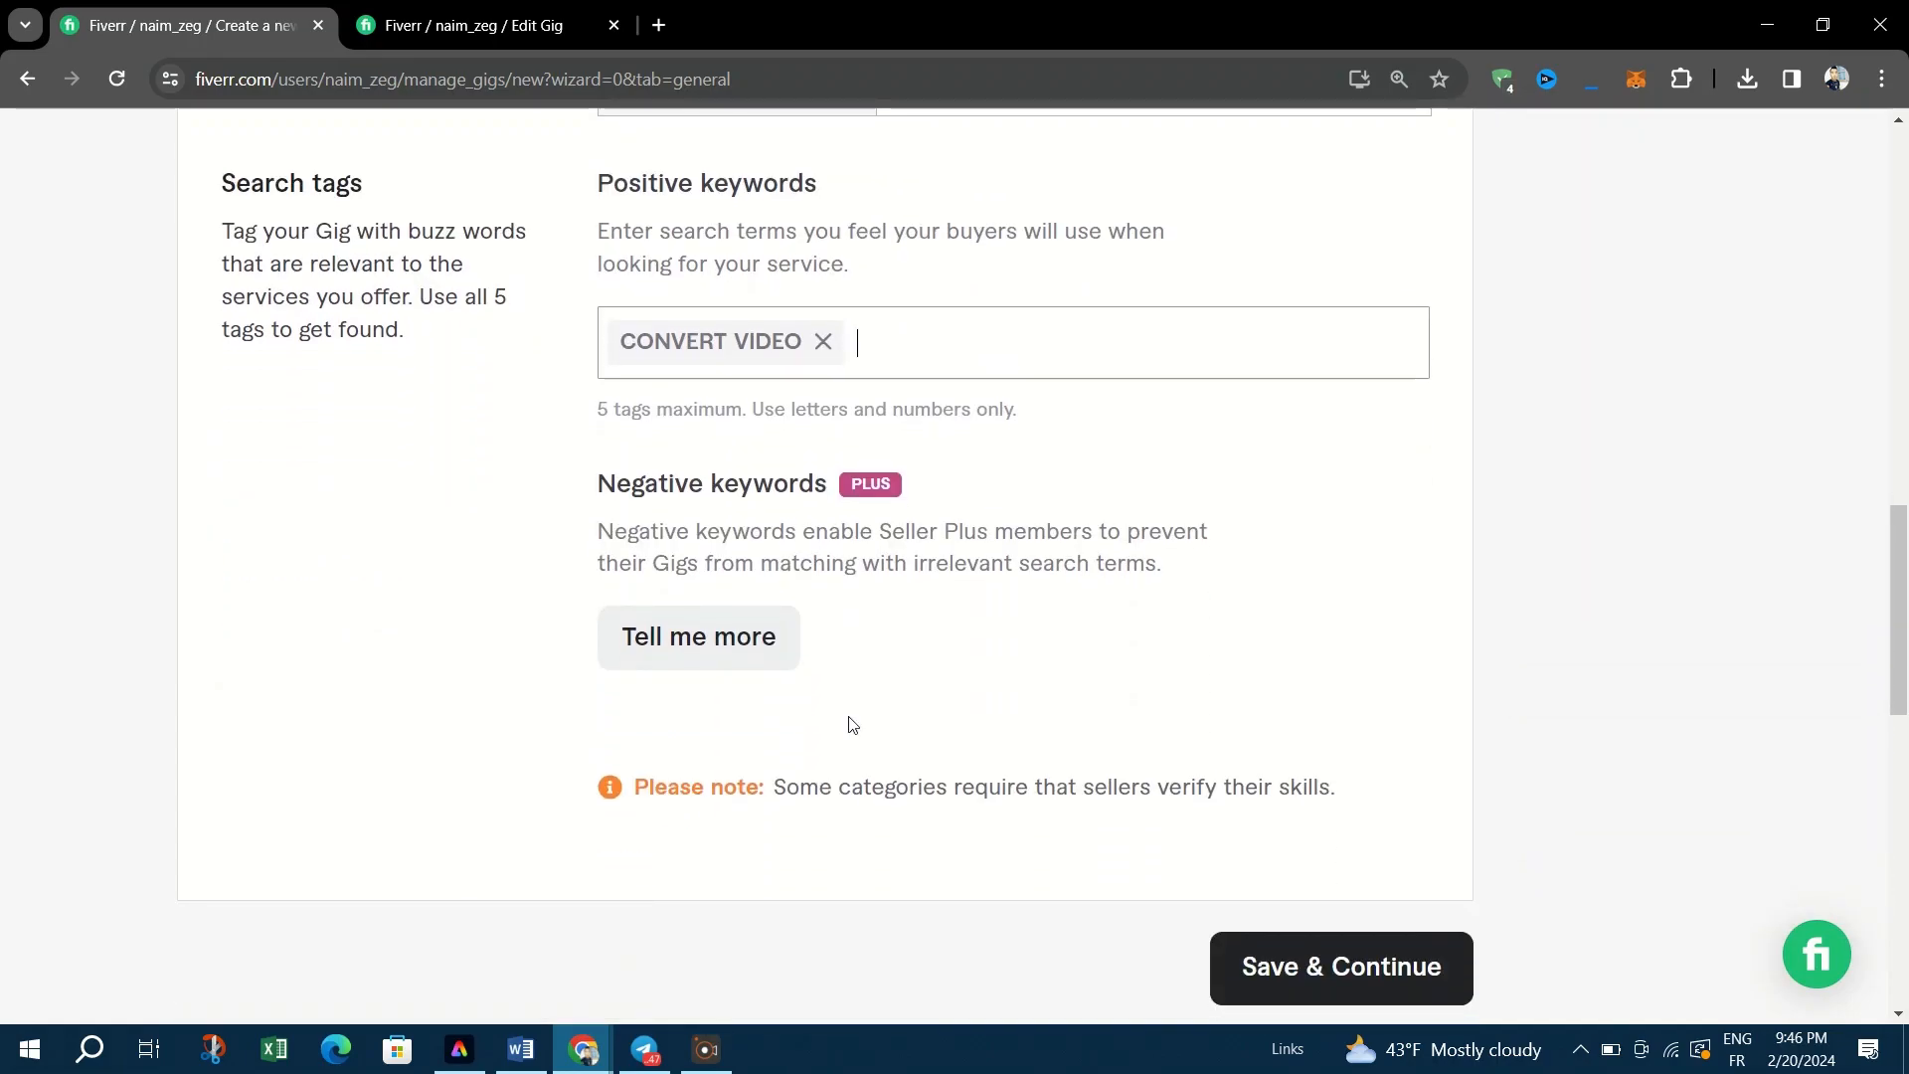
scroll(1312, 963, "up", 3)
scroll(858, 797, "up", 1)
scroll(857, 795, "down", 4)
scroll(855, 790, "up", 12)
scroll(856, 795, "up", 1)
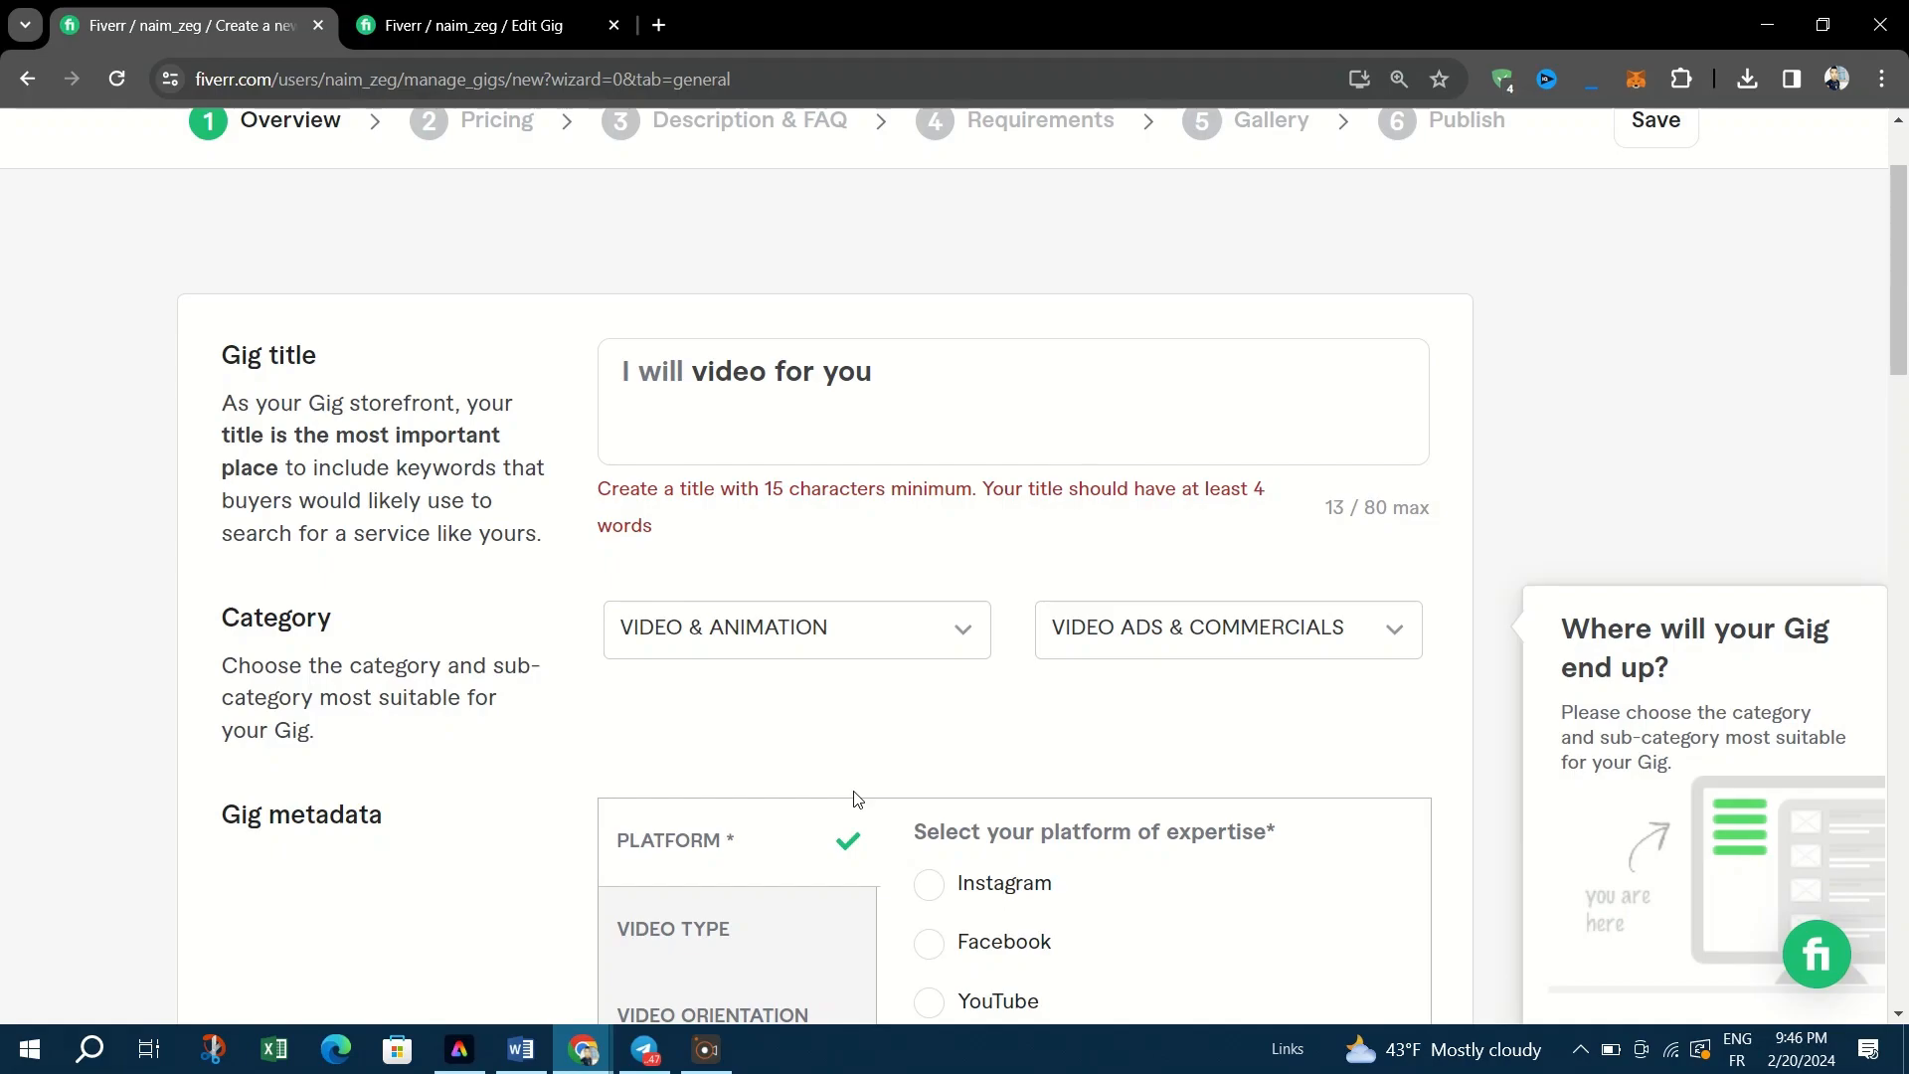
scroll(857, 796, "down", 2)
scroll(856, 792, "up", 2)
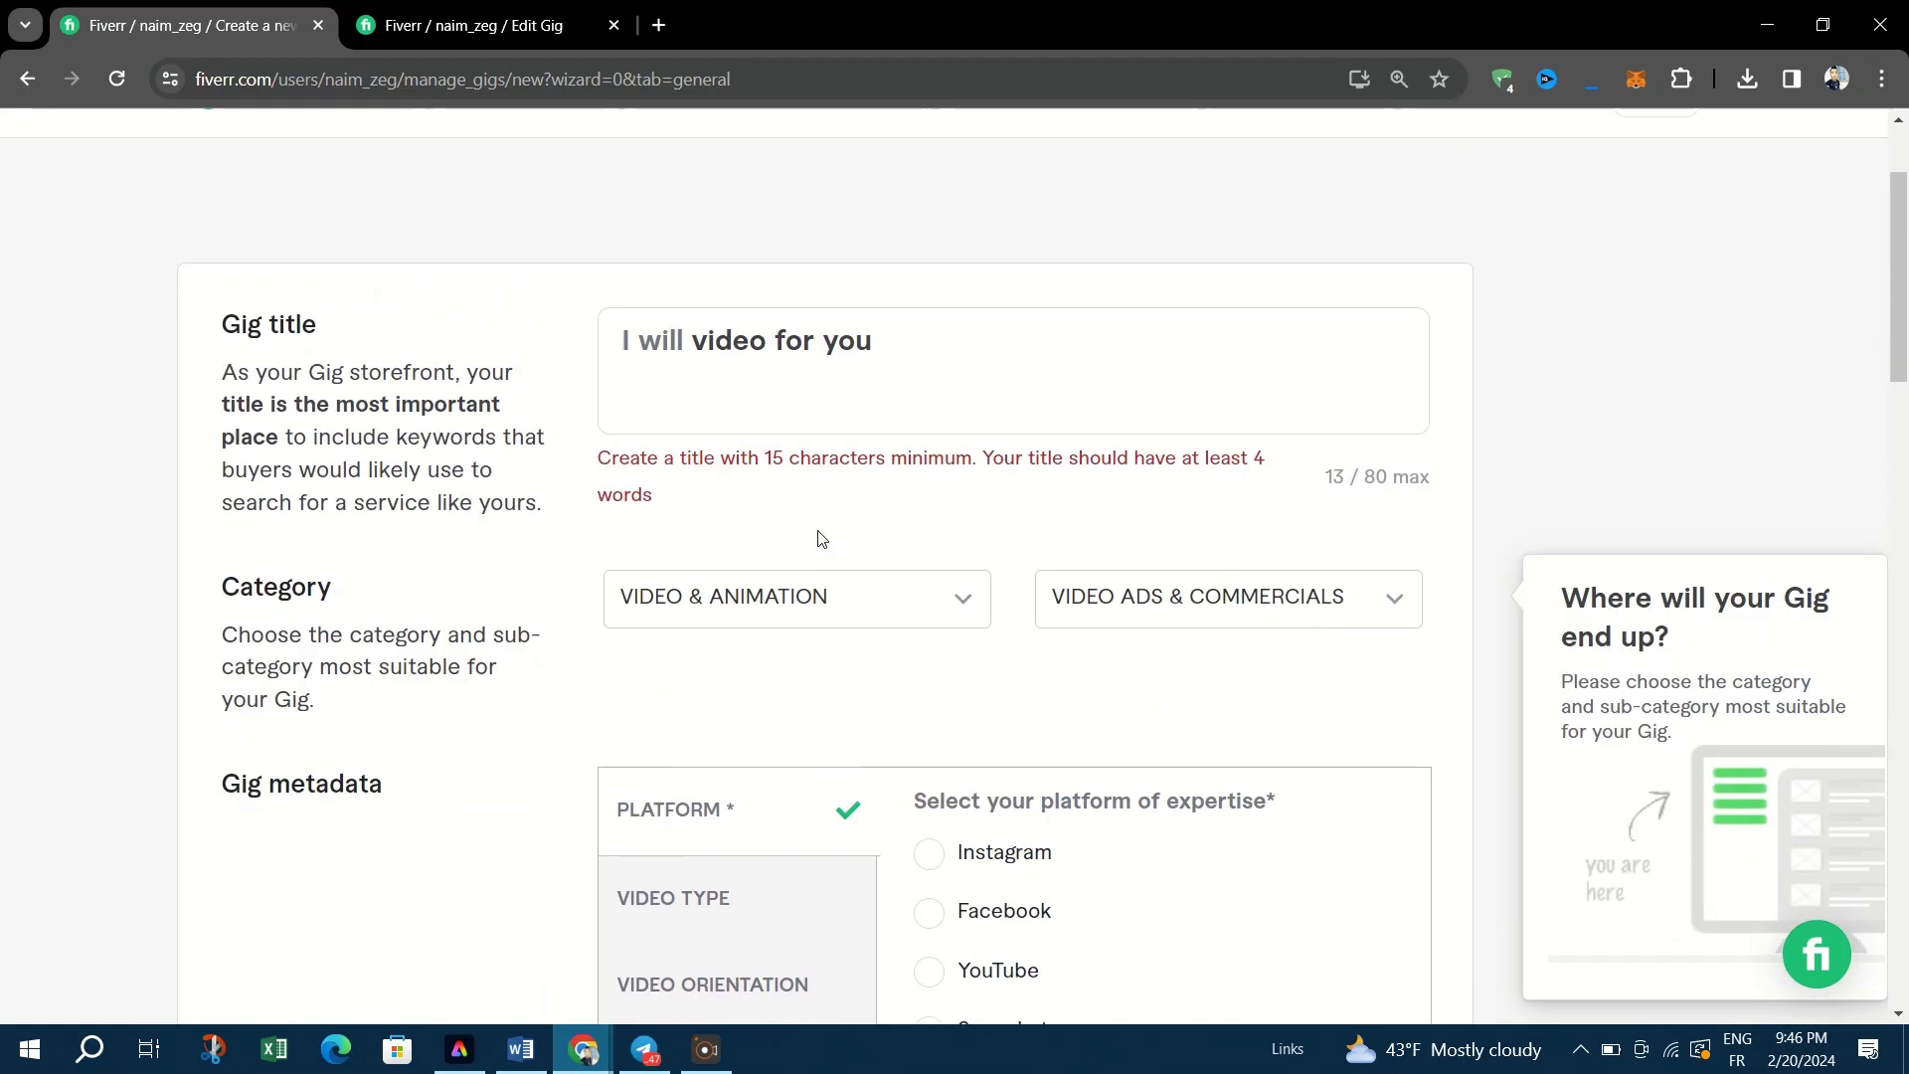
left_click(911, 388)
left_click(767, 378)
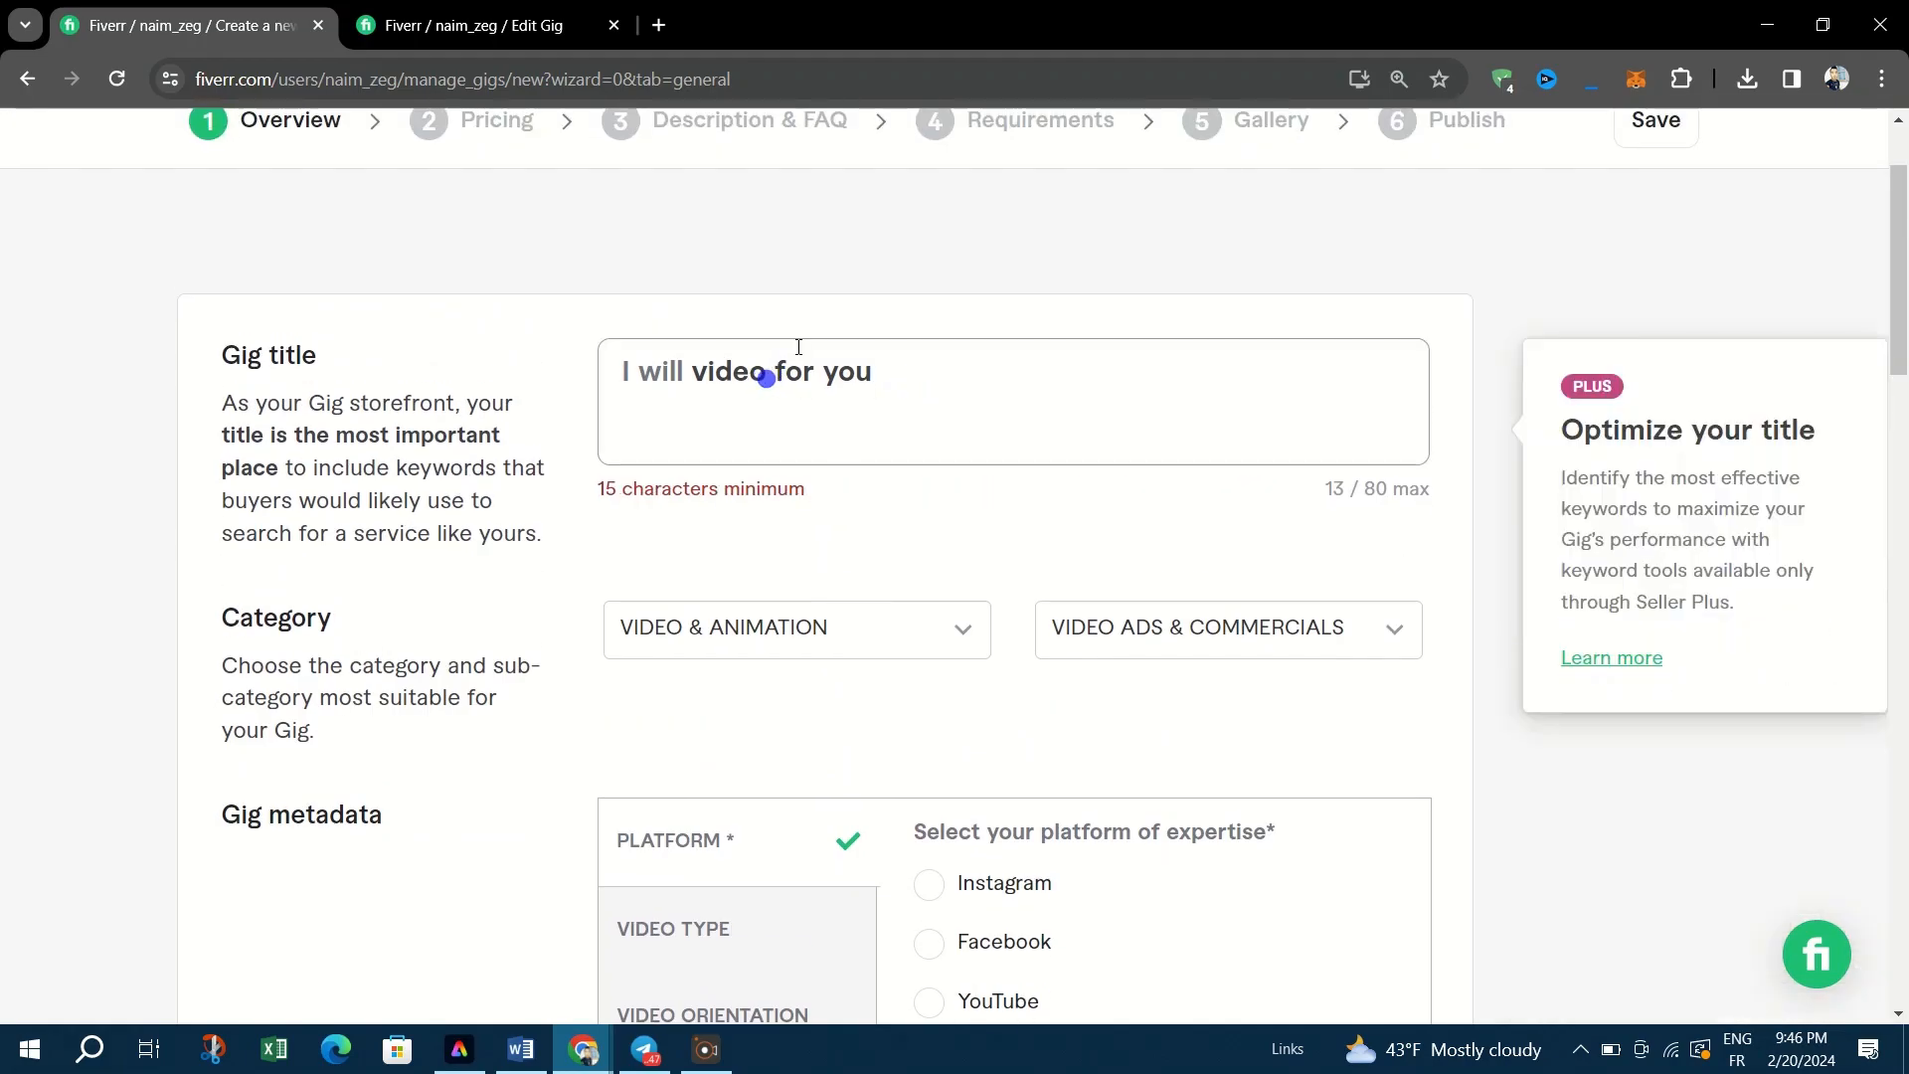
left_click(688, 378)
key("Left")
type("edit videos")
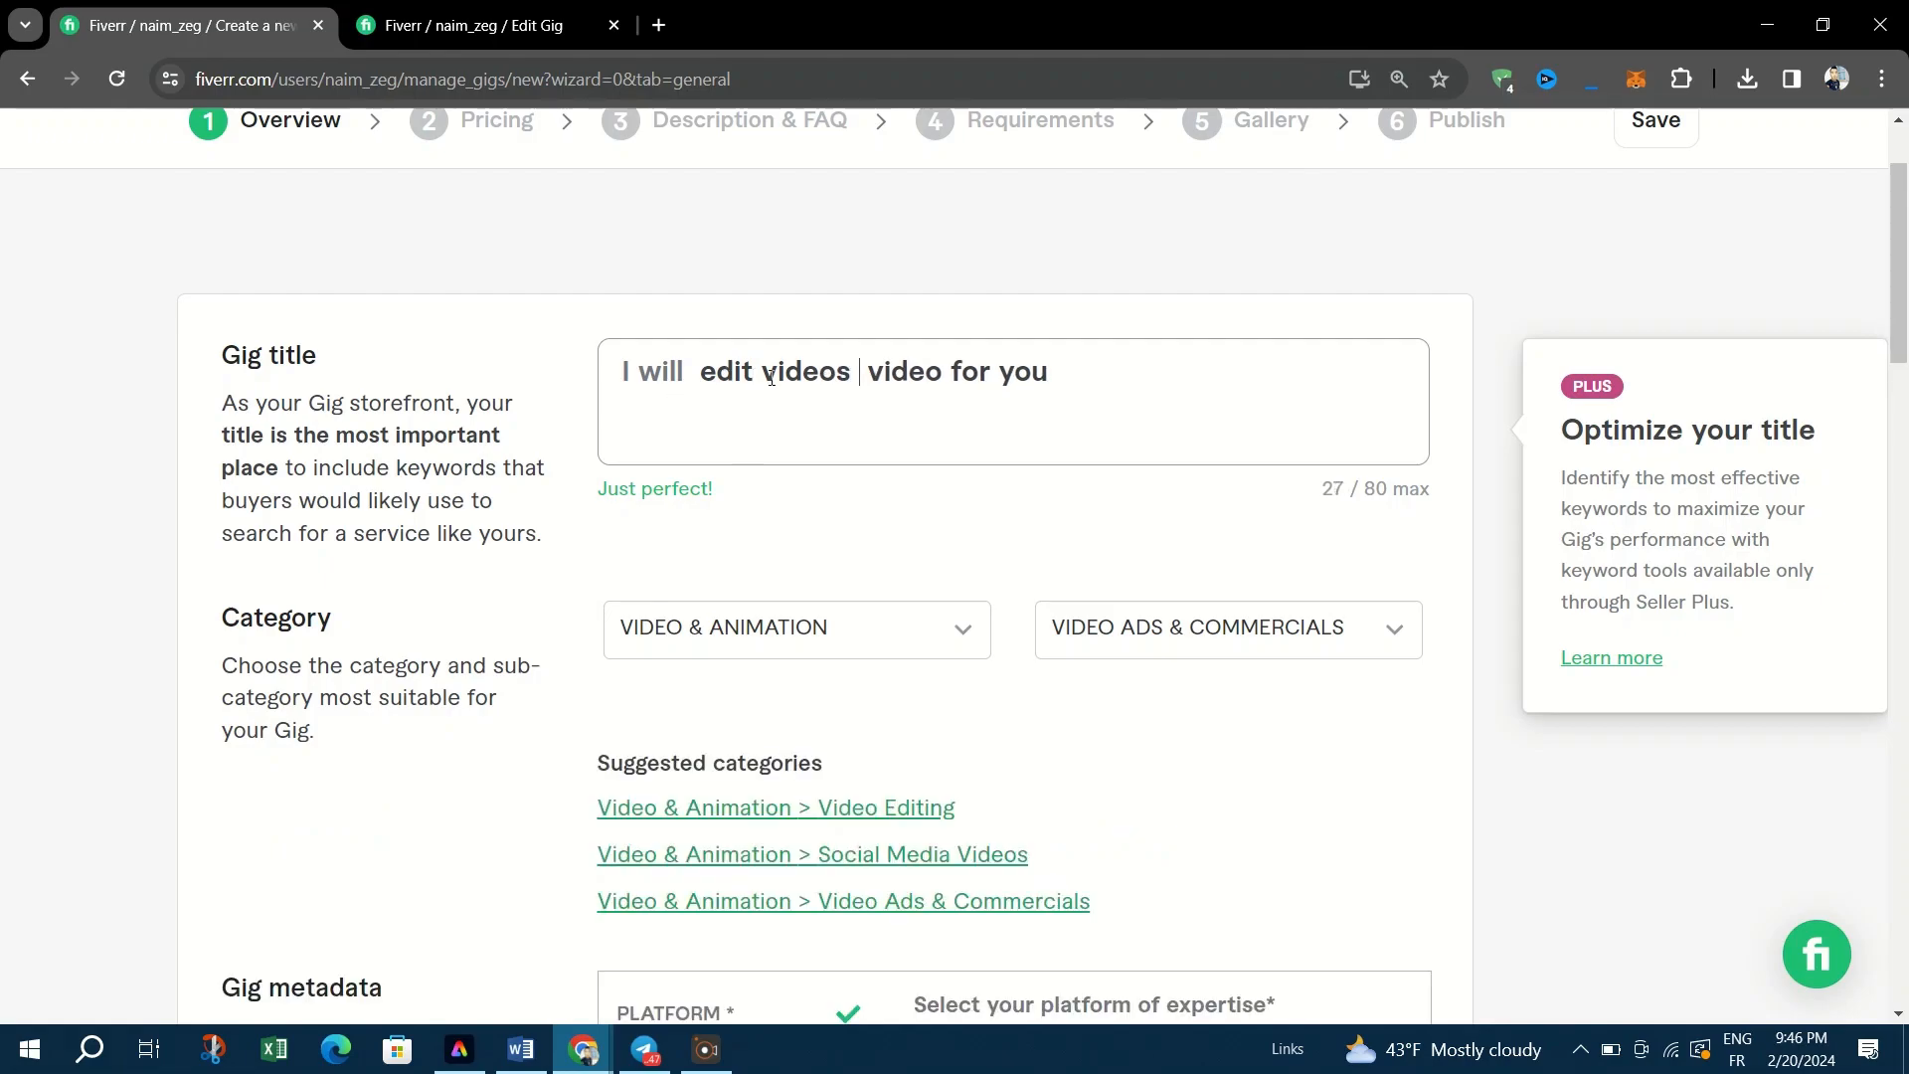
- Save the gig overview and continue to the pricing stage
scroll(1094, 636, "down", 15)
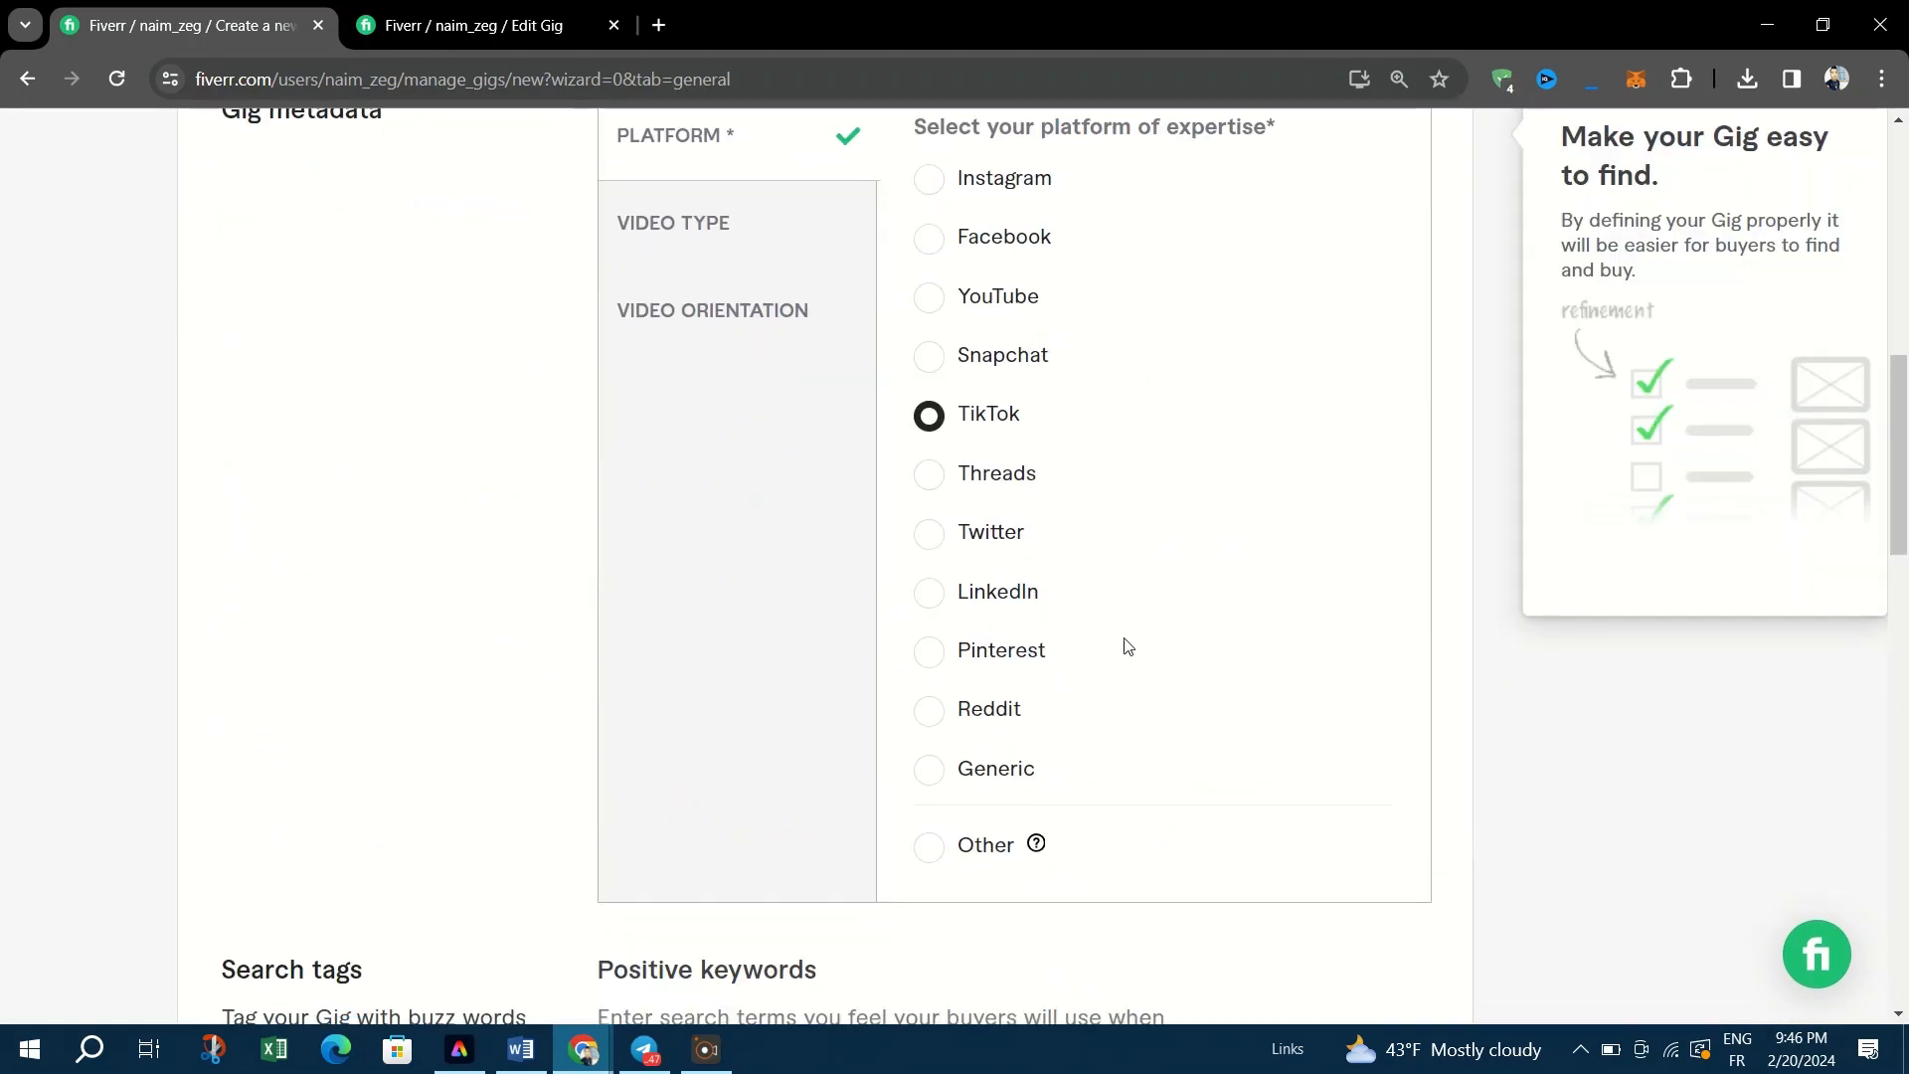
scroll(1093, 637, "down", 4)
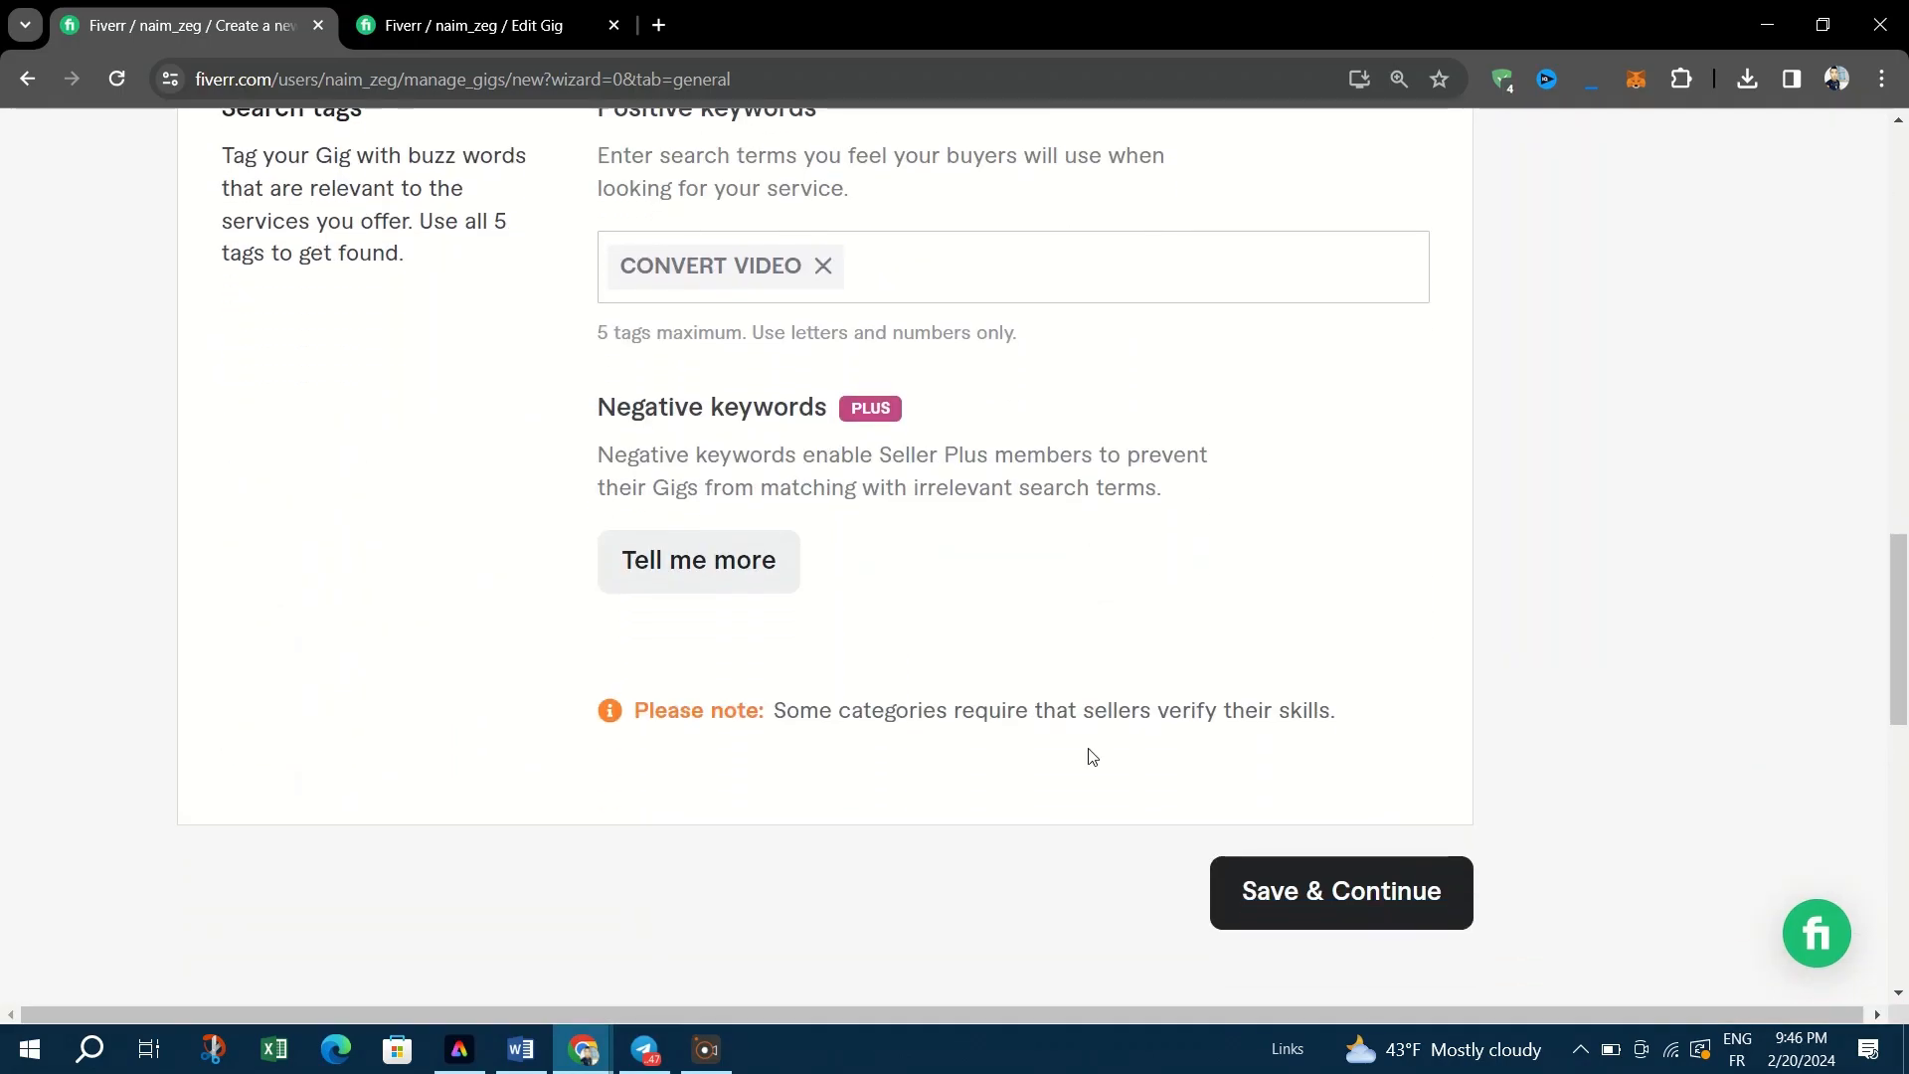
left_click(1299, 646)
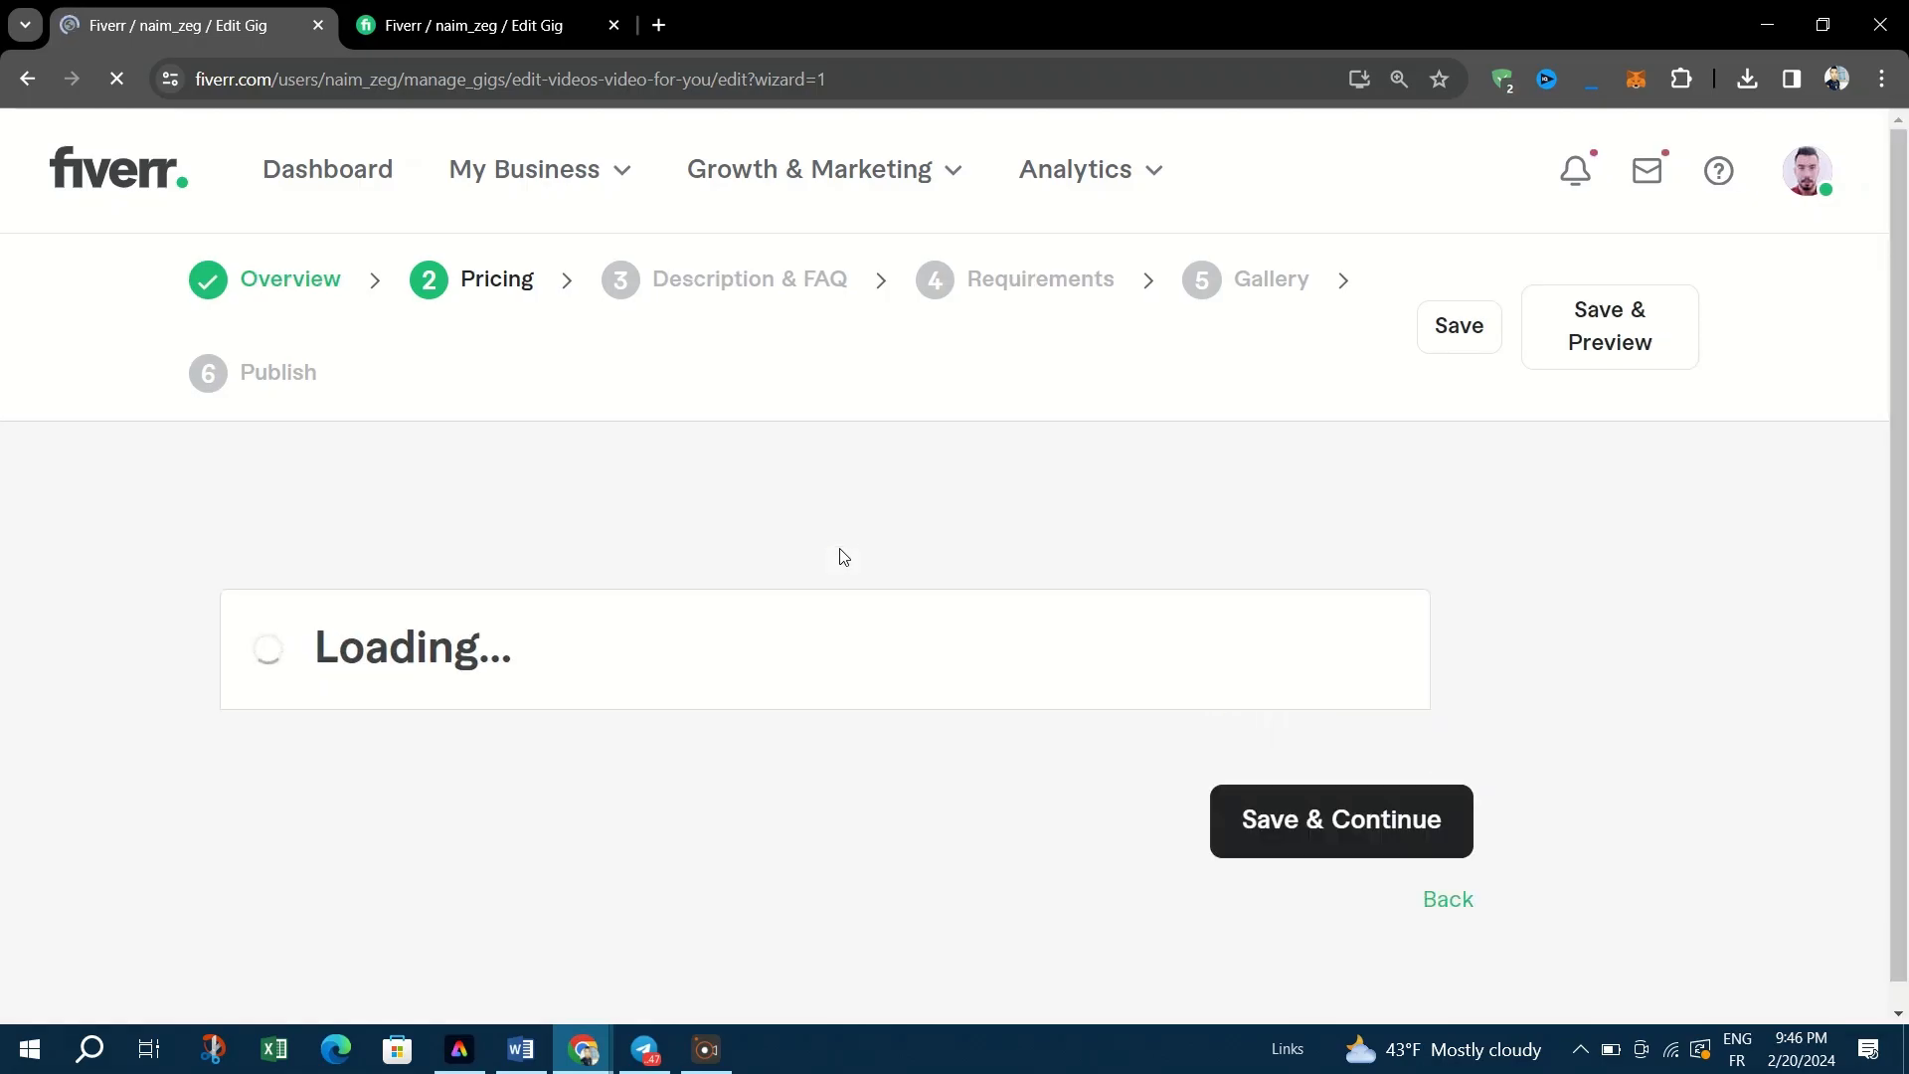
- Examine the pricing form's packages, delivery times, prices, Shutterstock media and extra service options
scroll(840, 554, "down", 5)
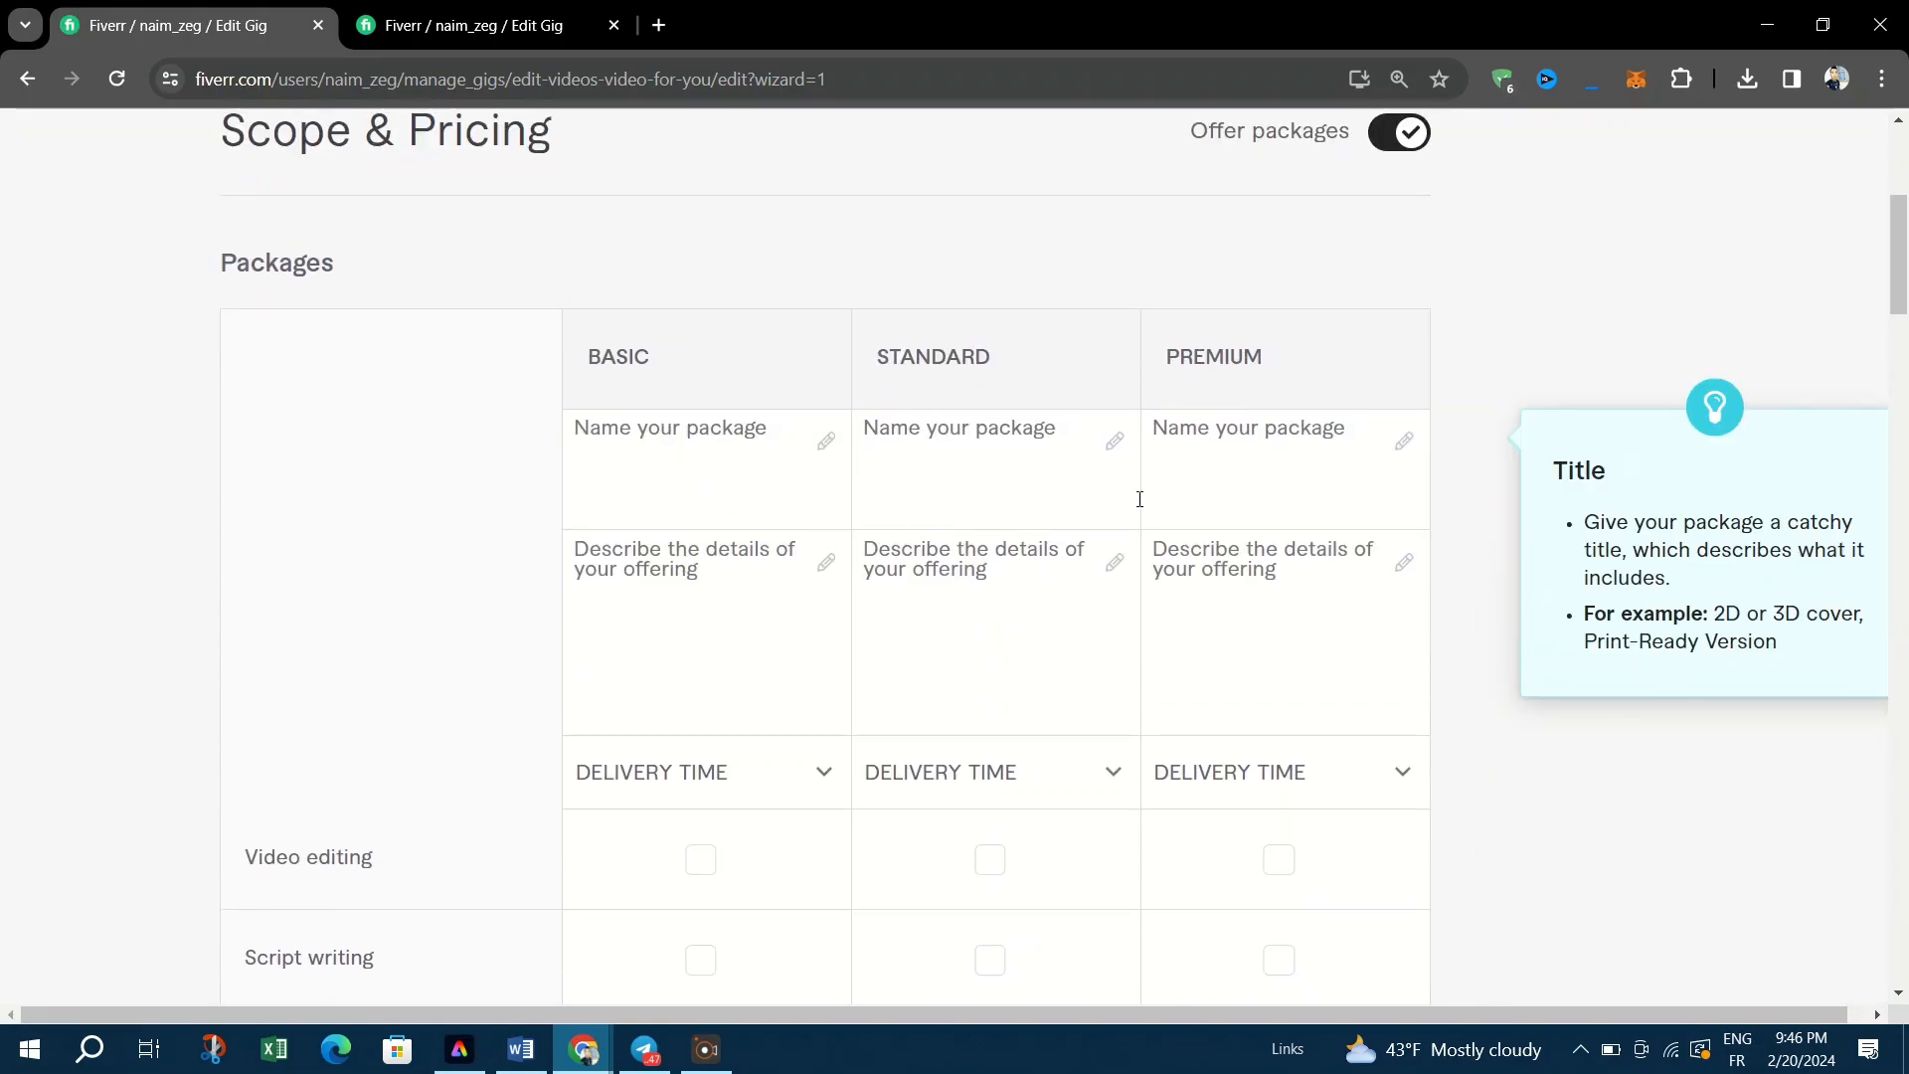
scroll(907, 579, "down", 4)
scroll(907, 589, "down", 10)
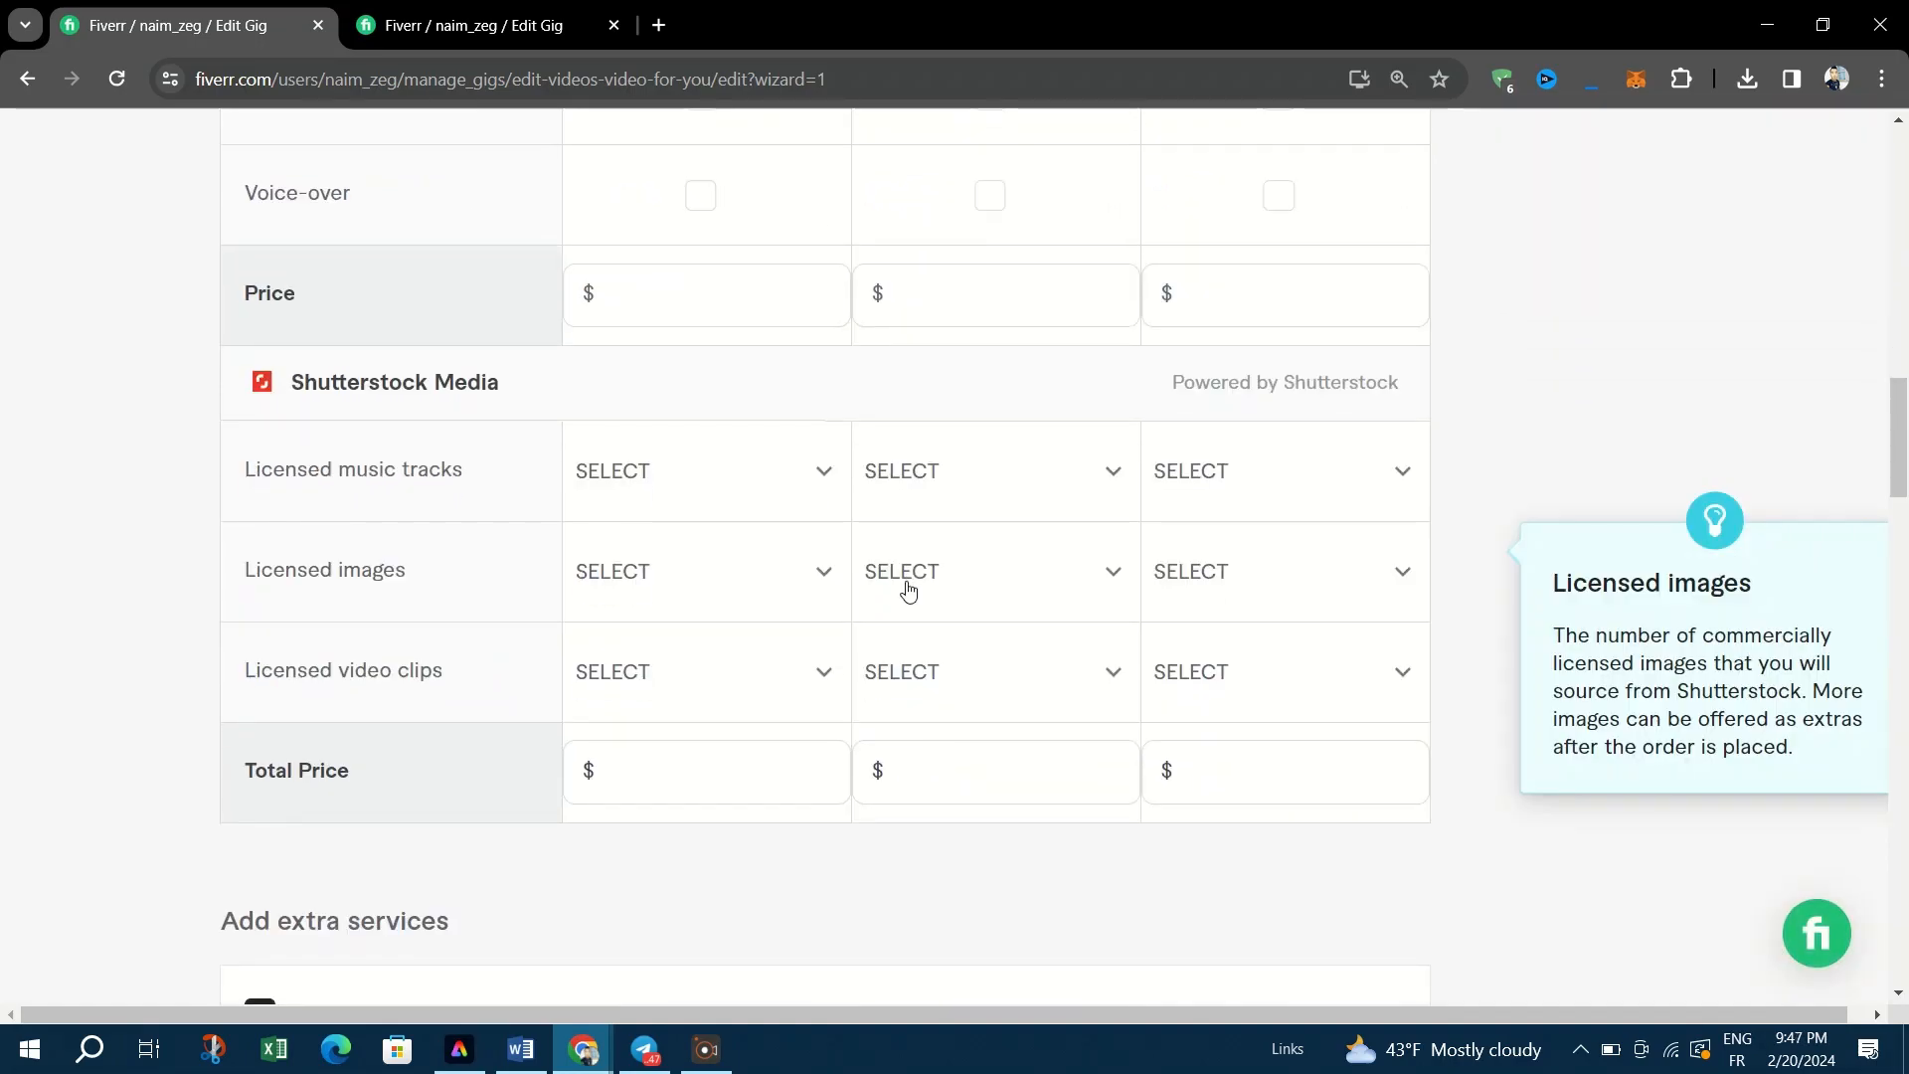
scroll(908, 589, "down", 8)
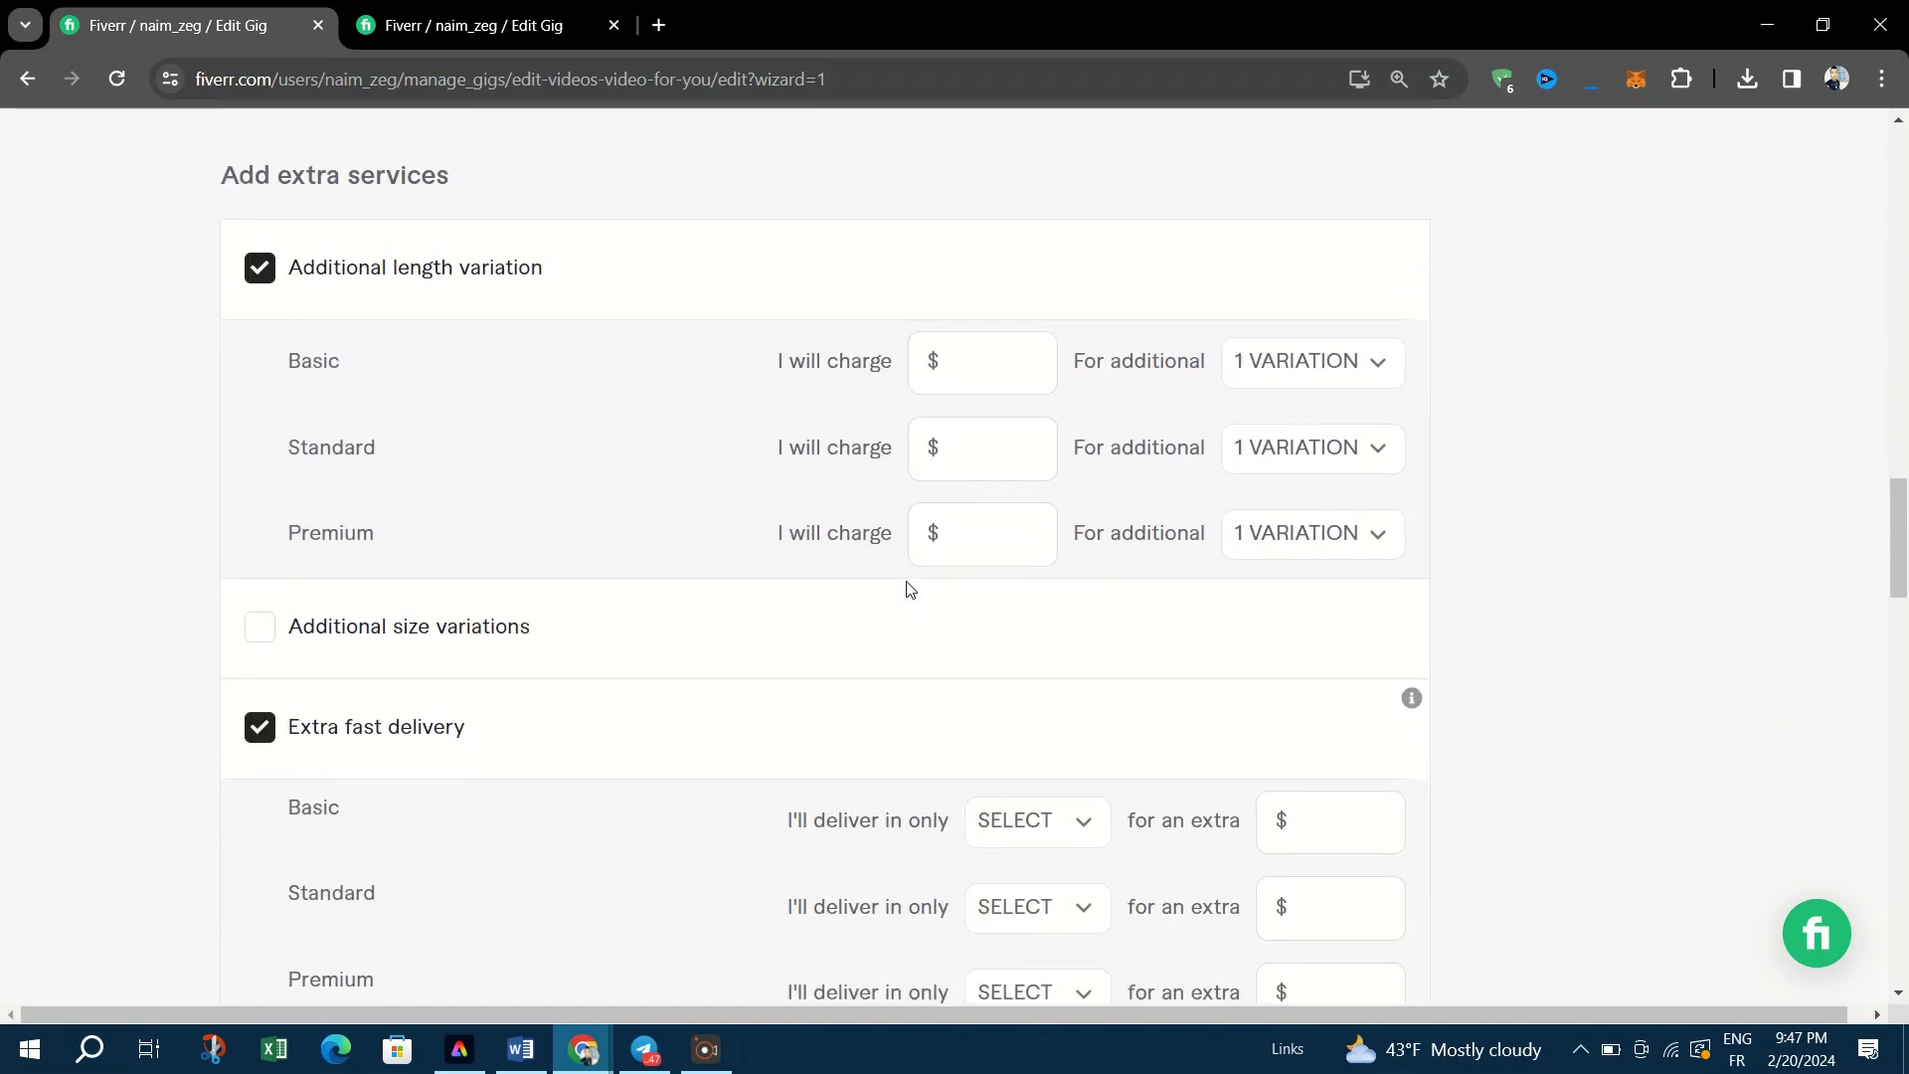
scroll(907, 590, "down", 3)
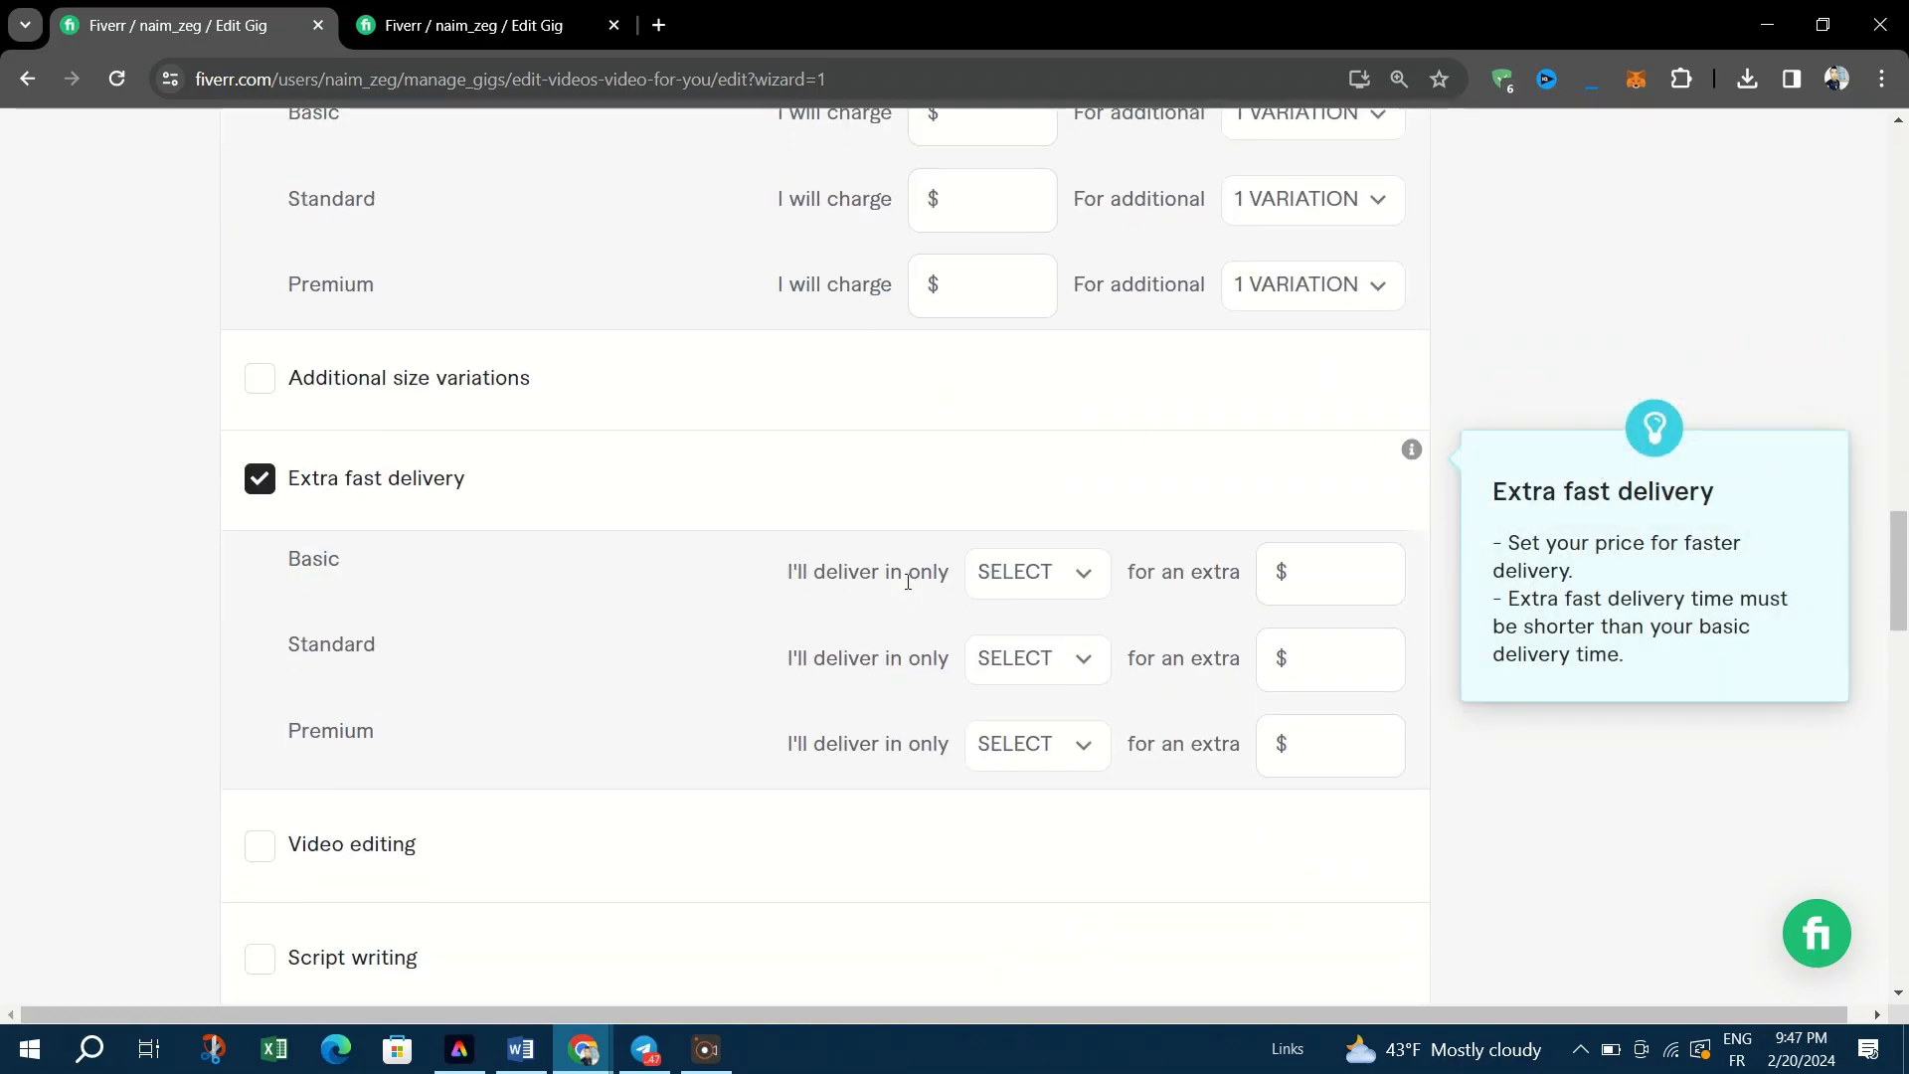
scroll(907, 582, "up", 20)
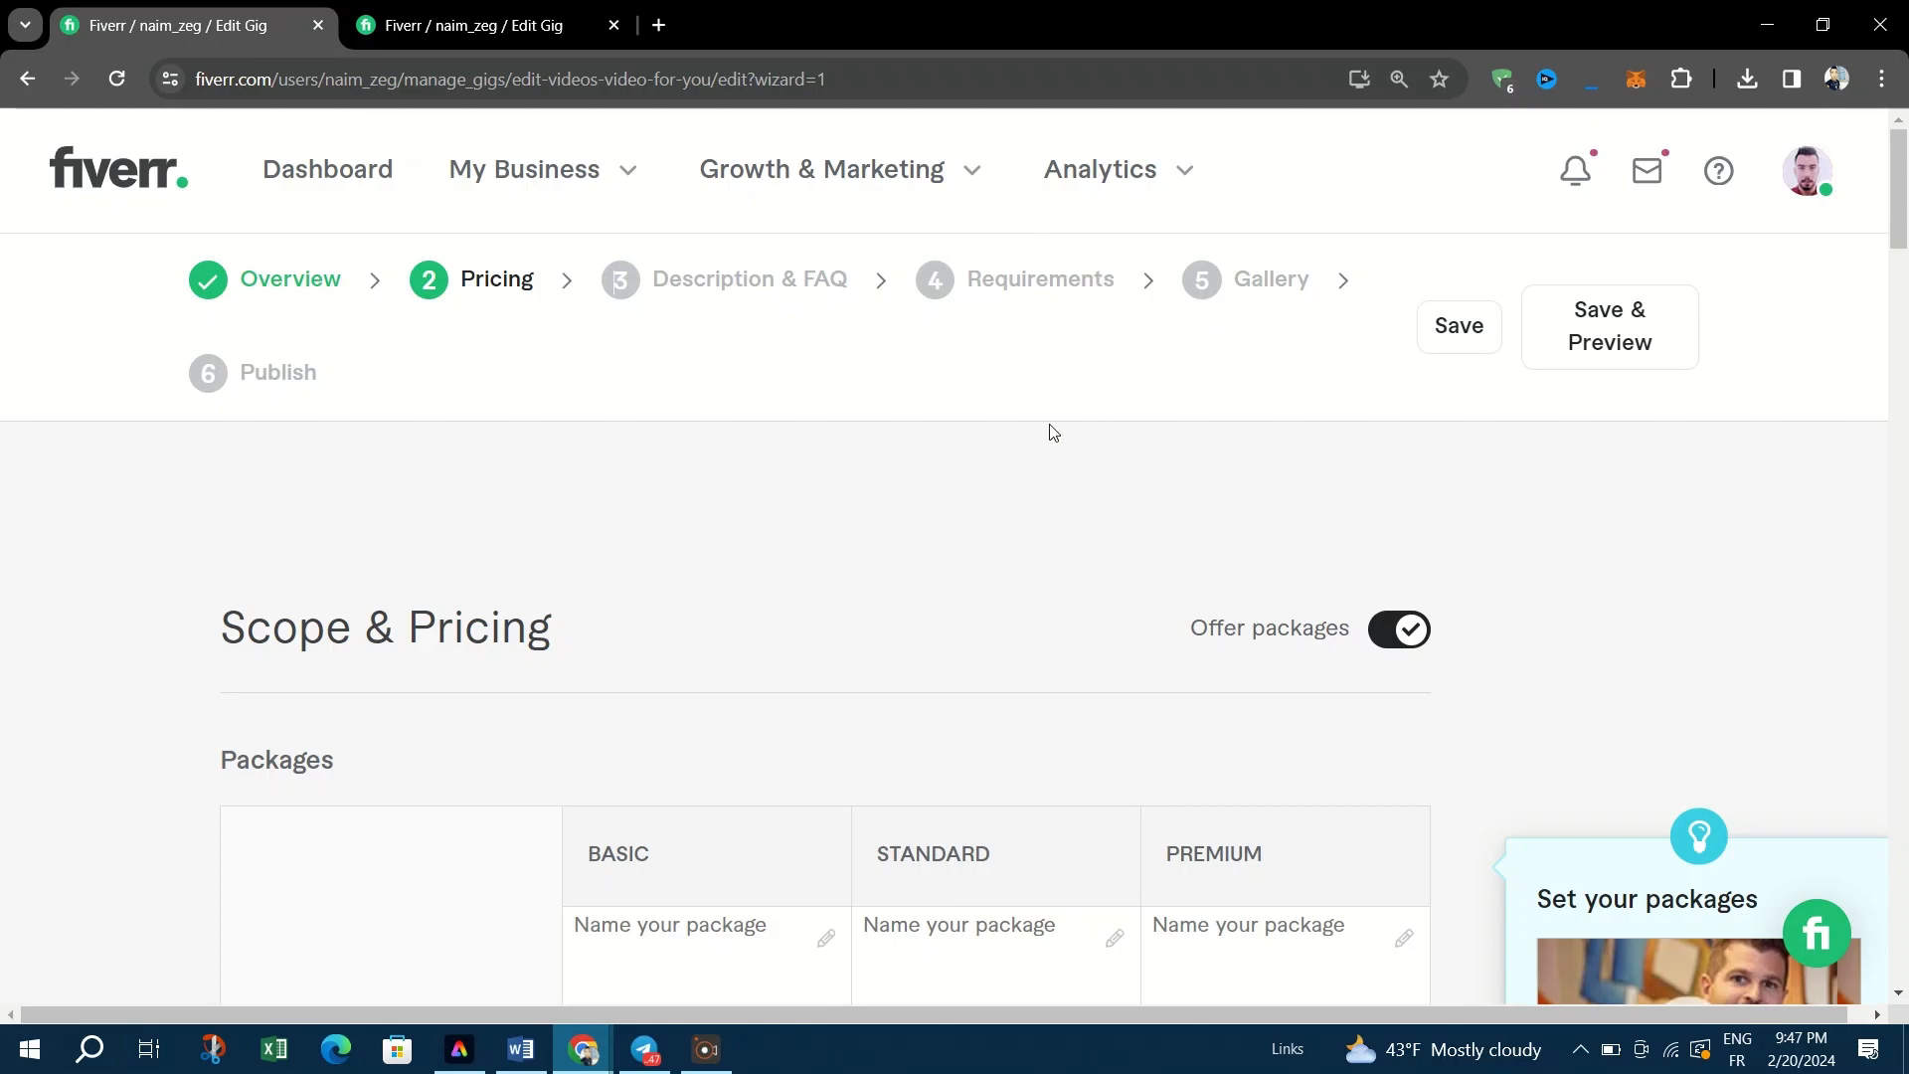
- Try to save the pricing form and continue with all three packages left blank
scroll(1052, 433, "down", 7)
left_click(729, 311)
scroll(846, 376, "down", 20)
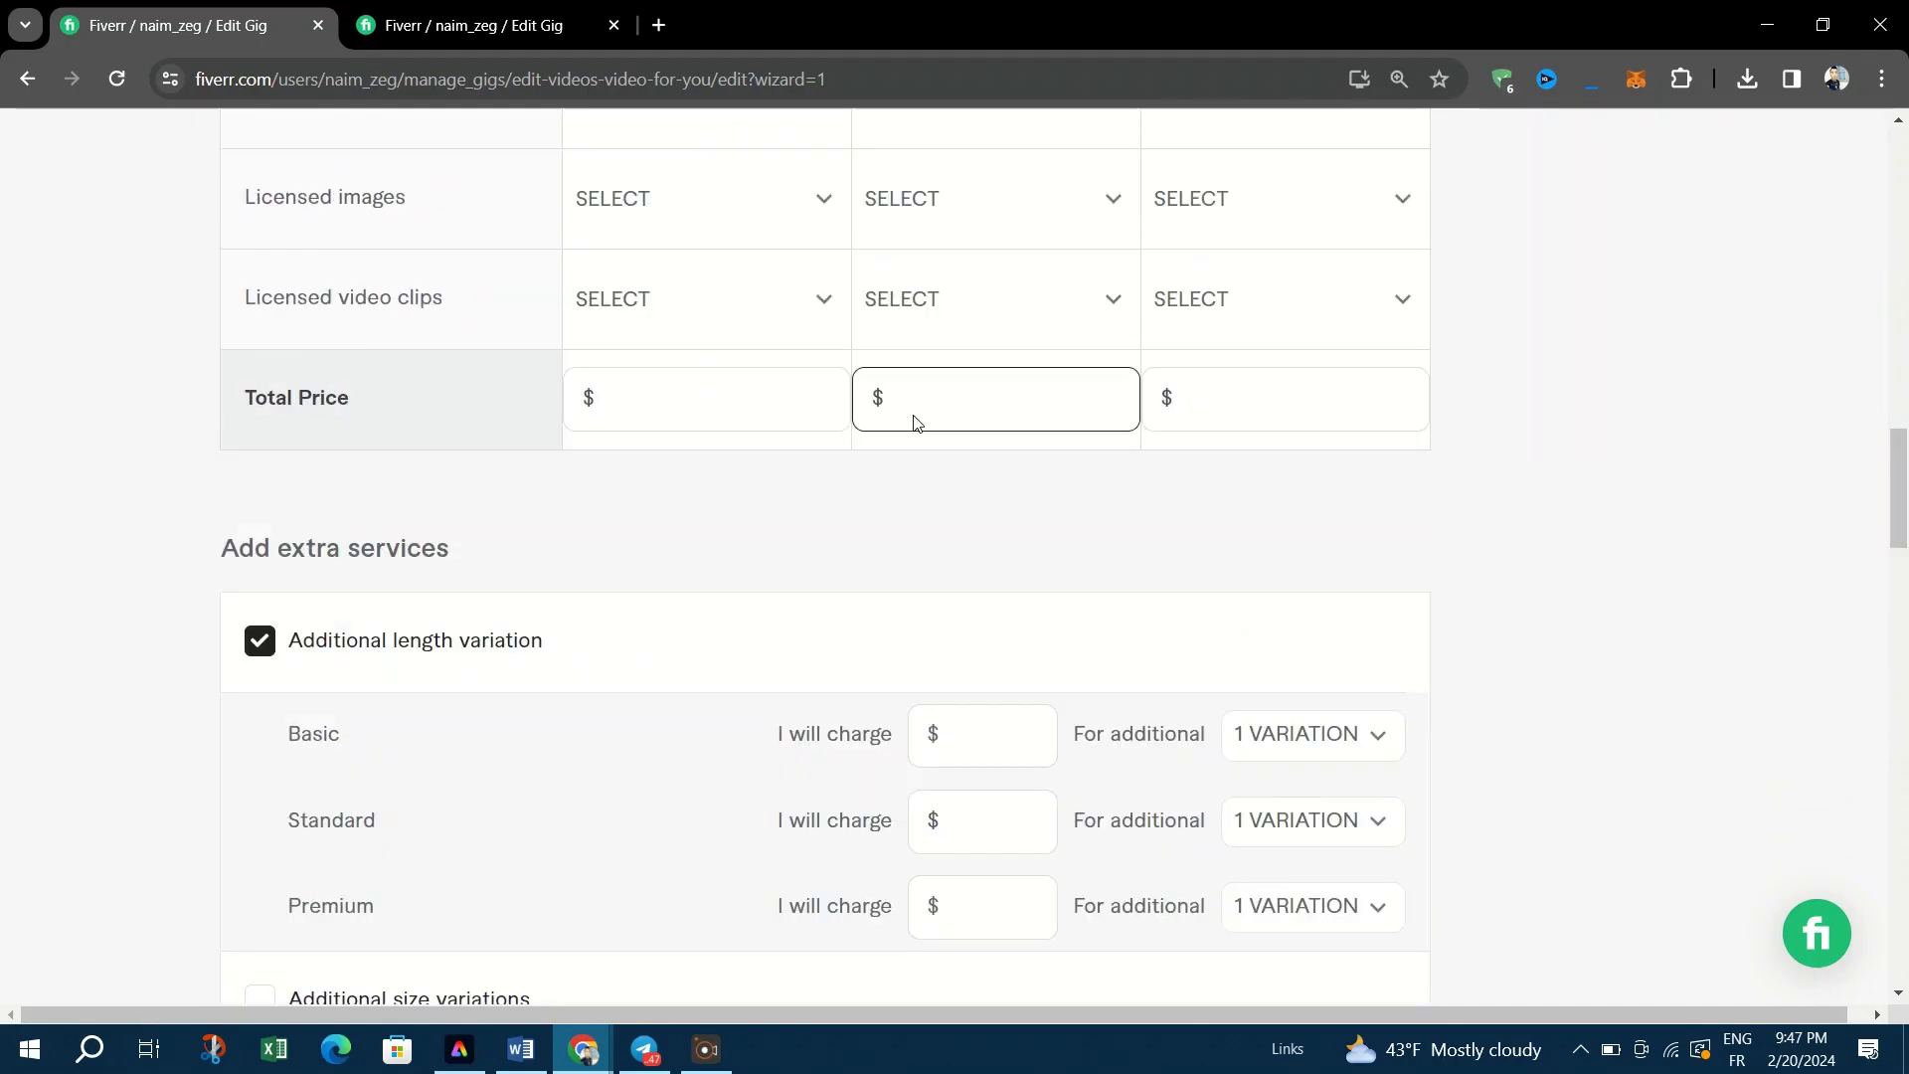
scroll(921, 428, "down", 15)
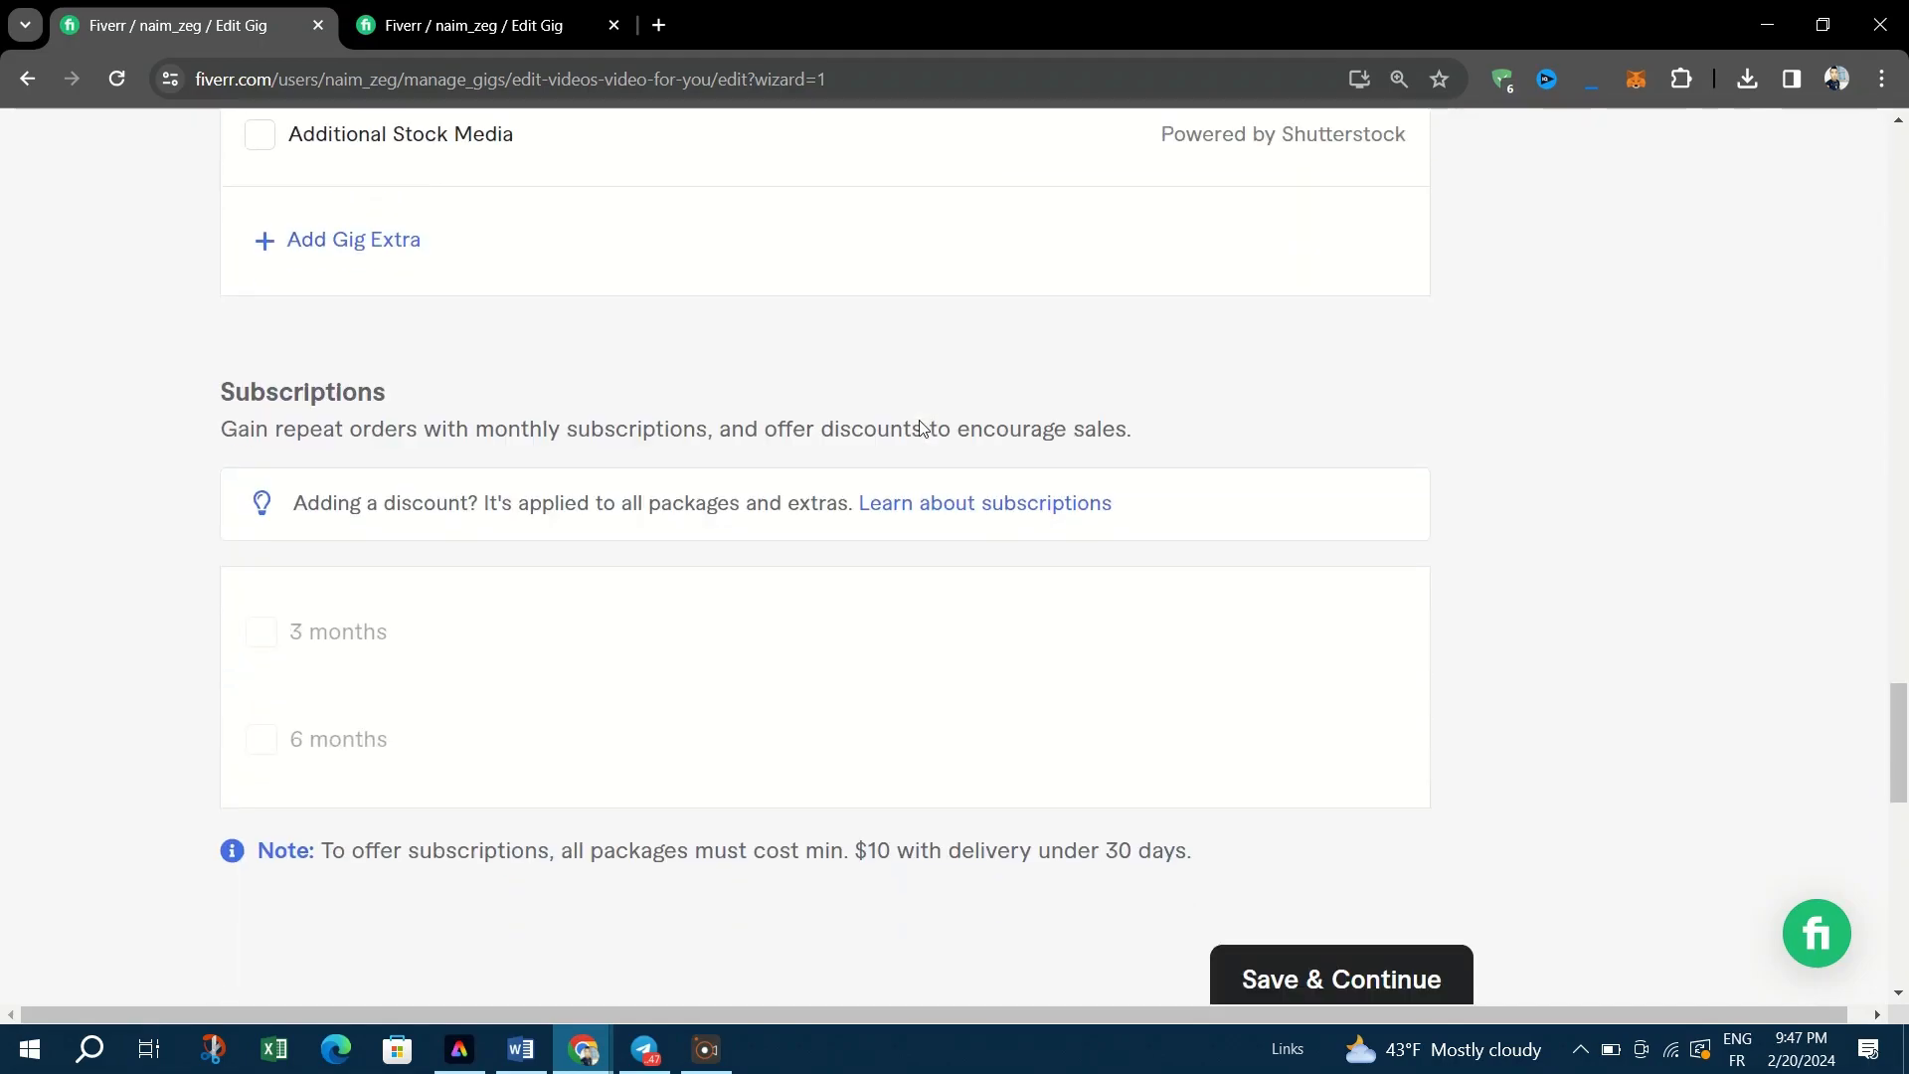
left_click(1265, 498)
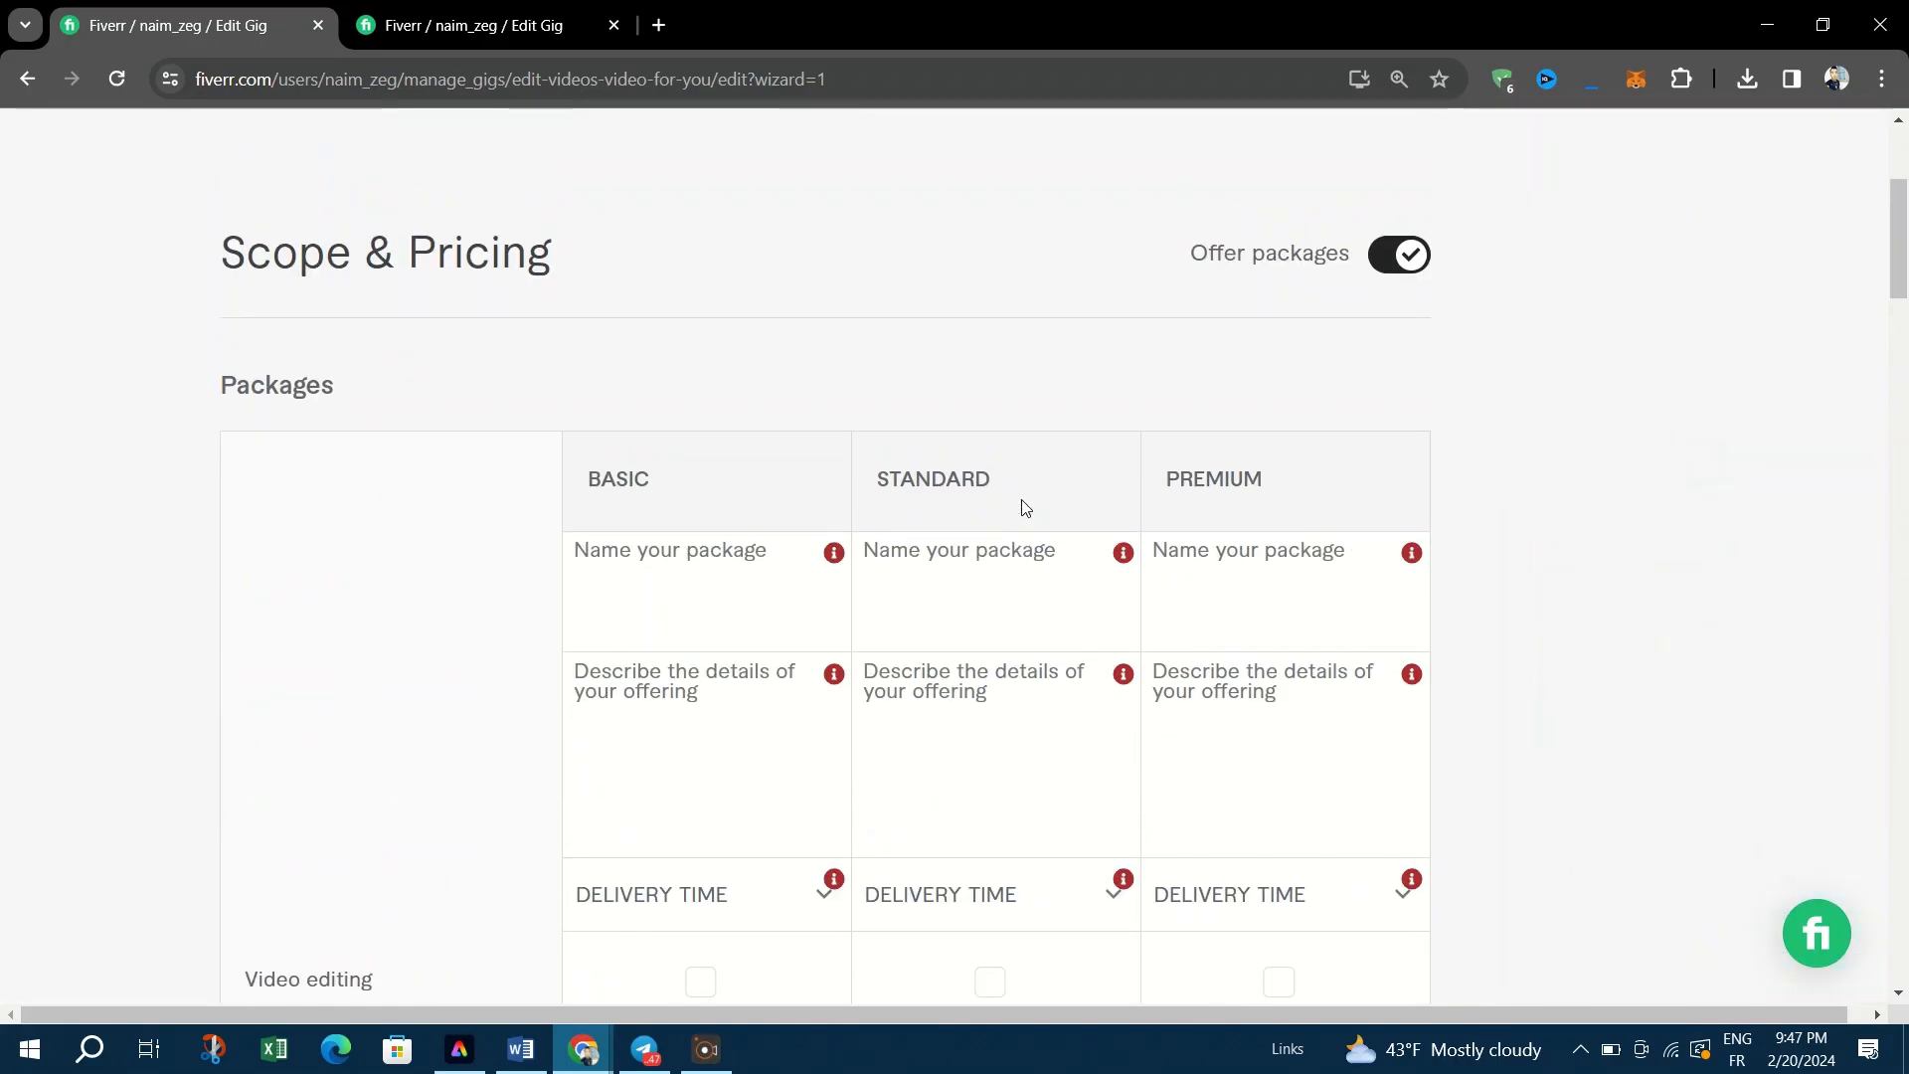
- Name the Basic package "first"
left_click(766, 570)
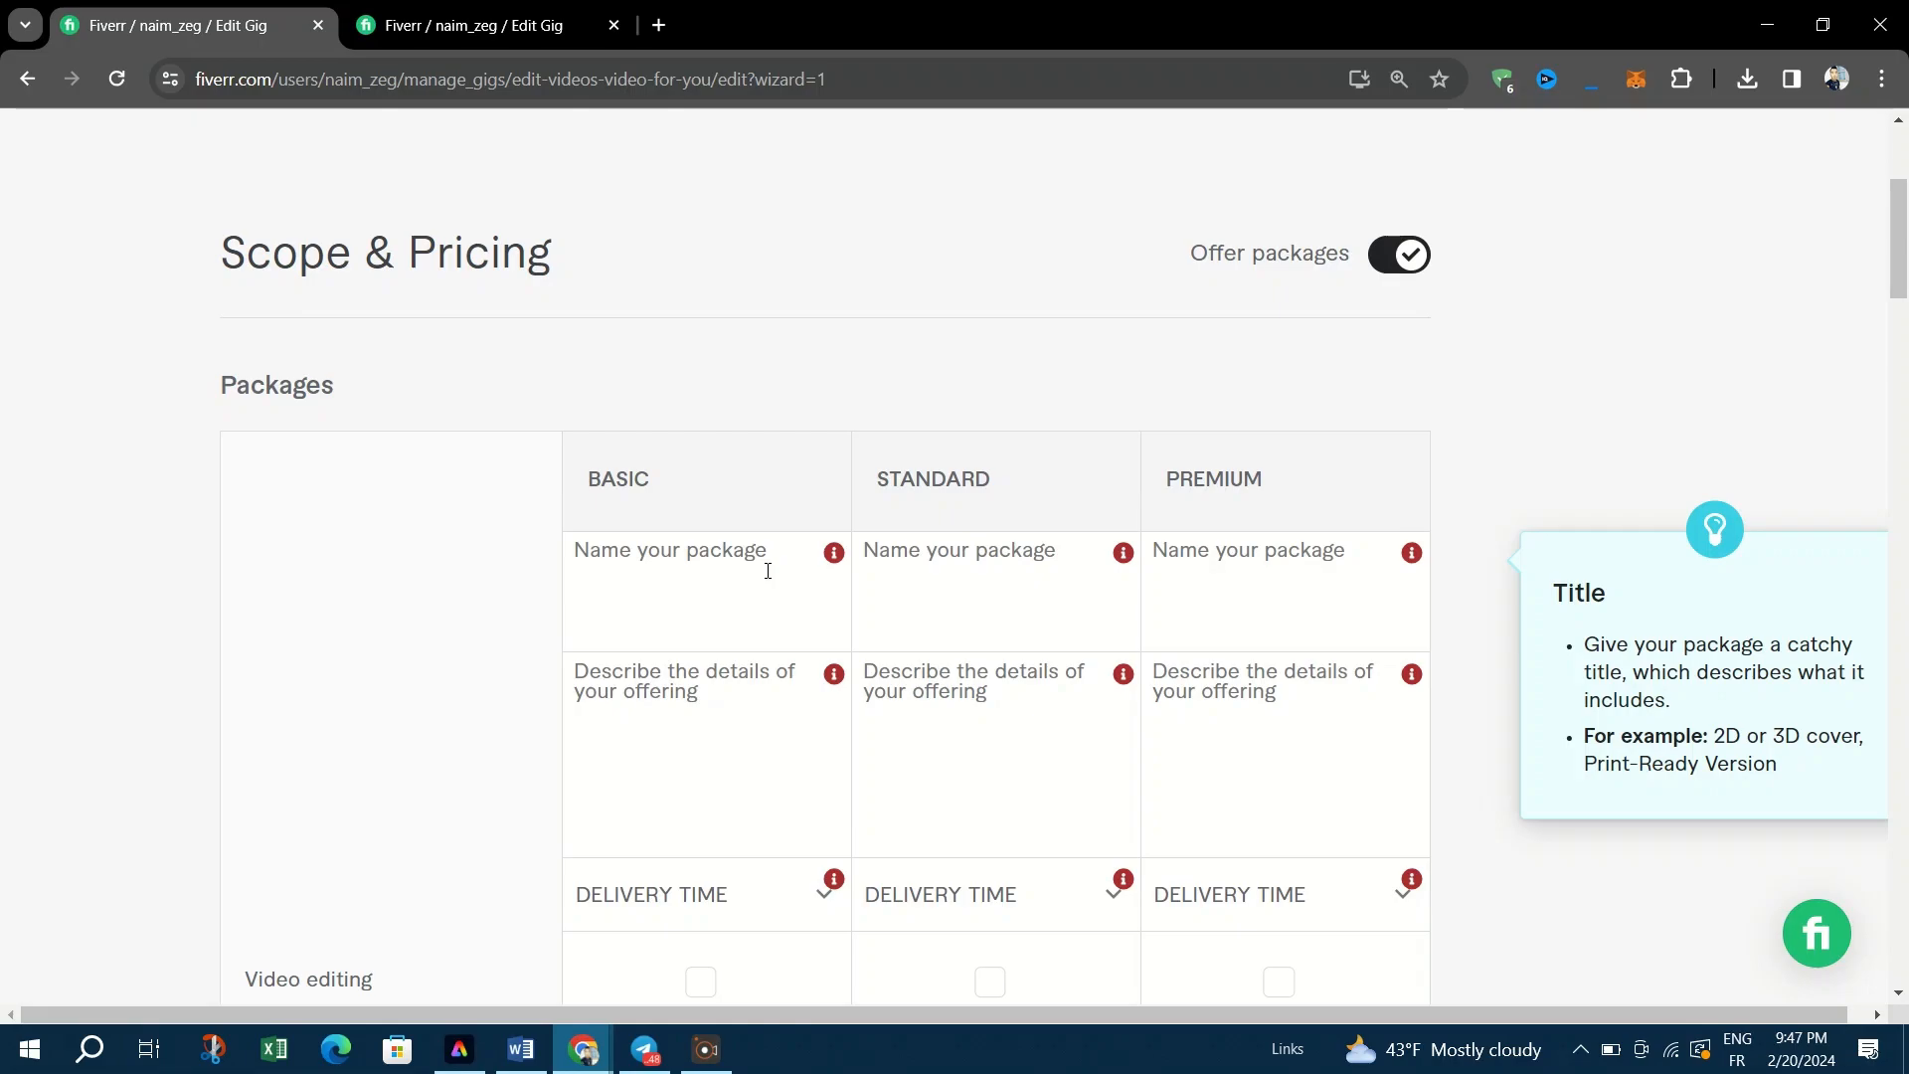
type("first")
left_click(766, 569)
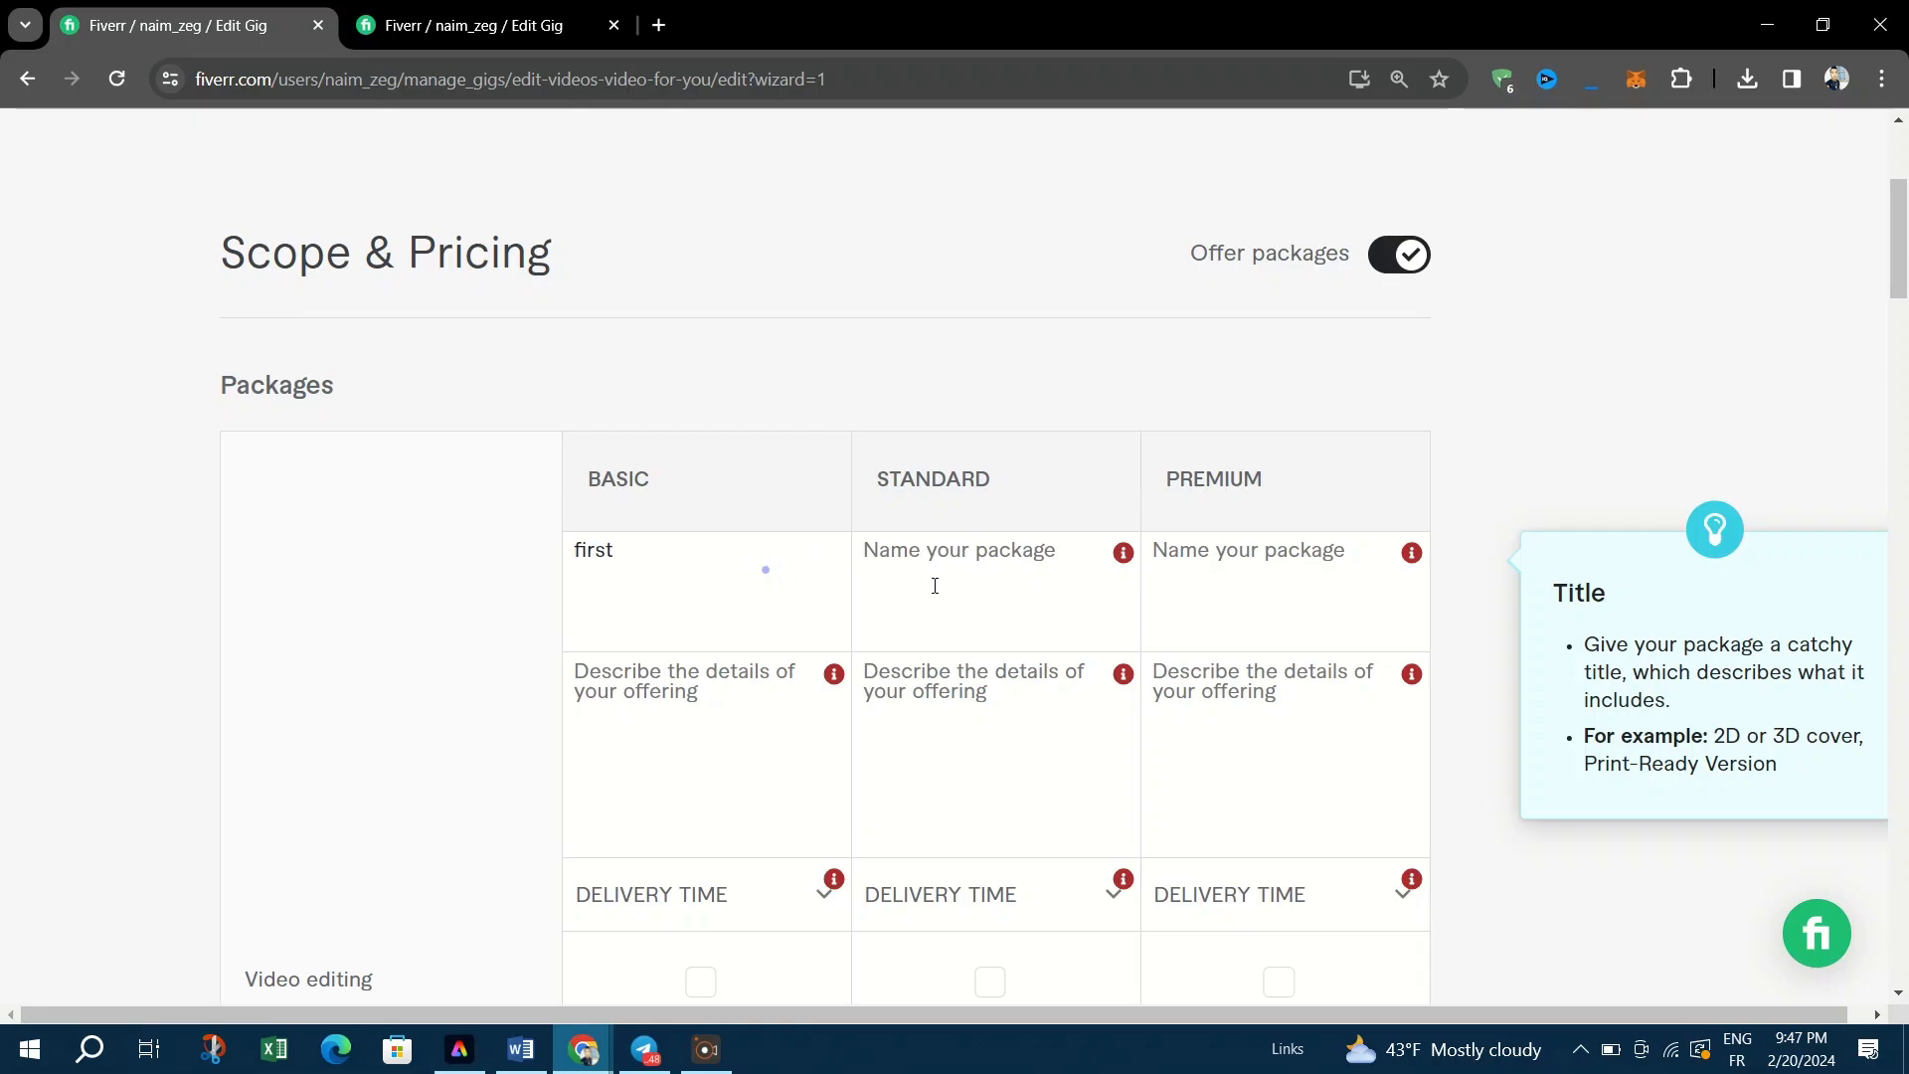
- Save the pricing form with only the Basic package's name filled in
scroll(1024, 601, "down", 20)
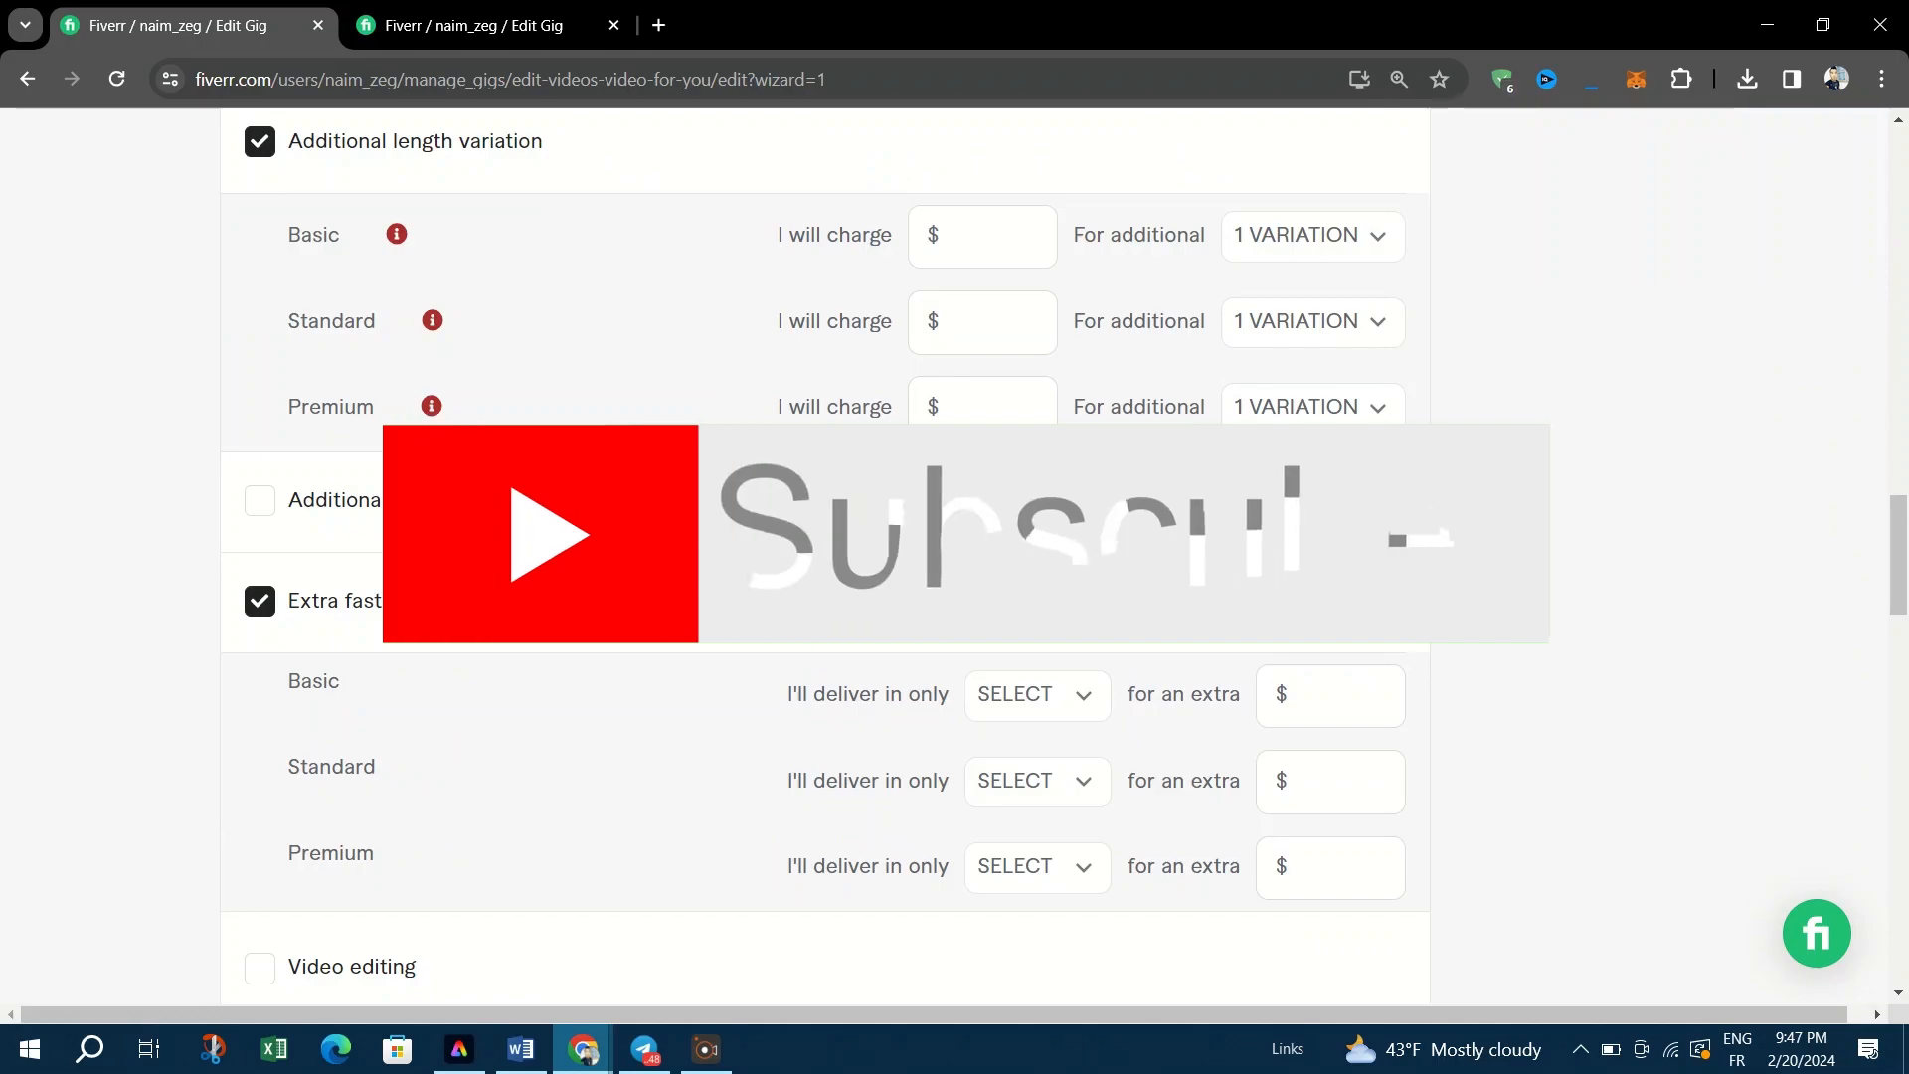
scroll(1315, 642, "down", 15)
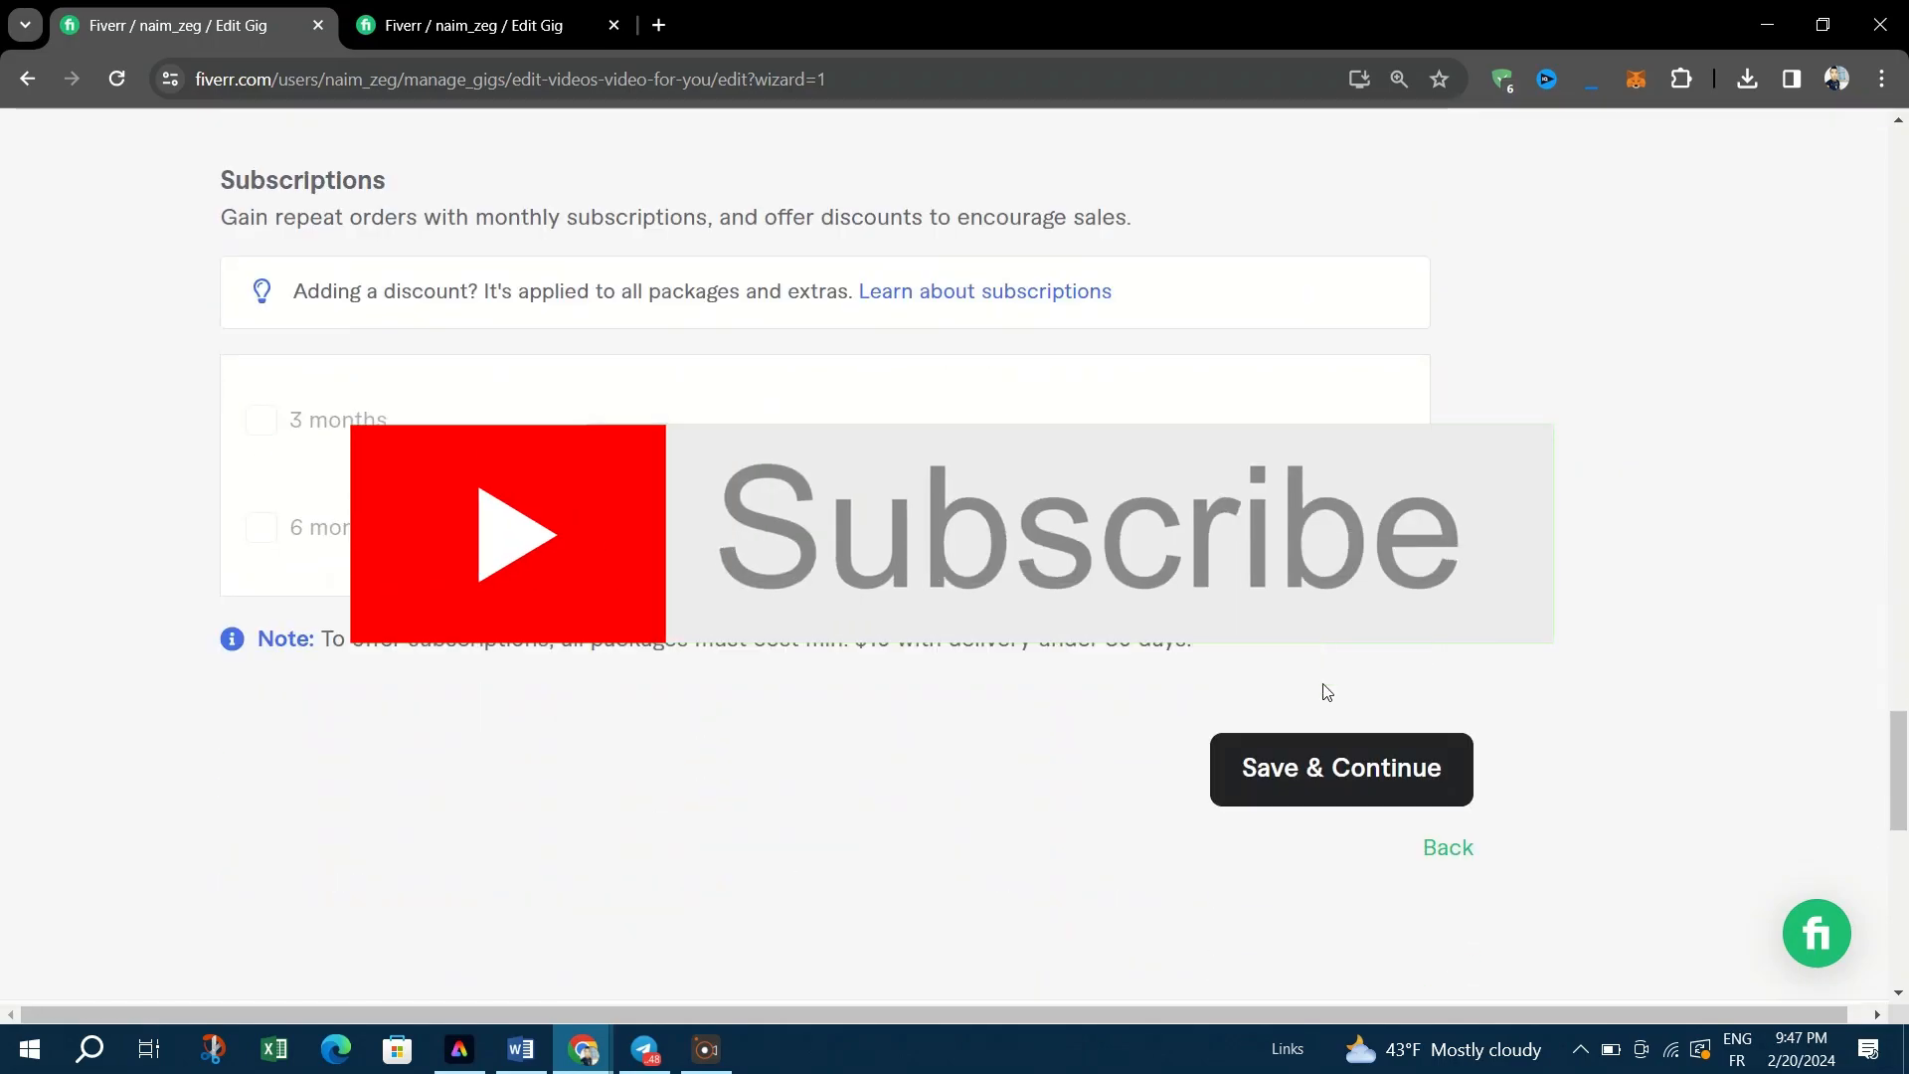